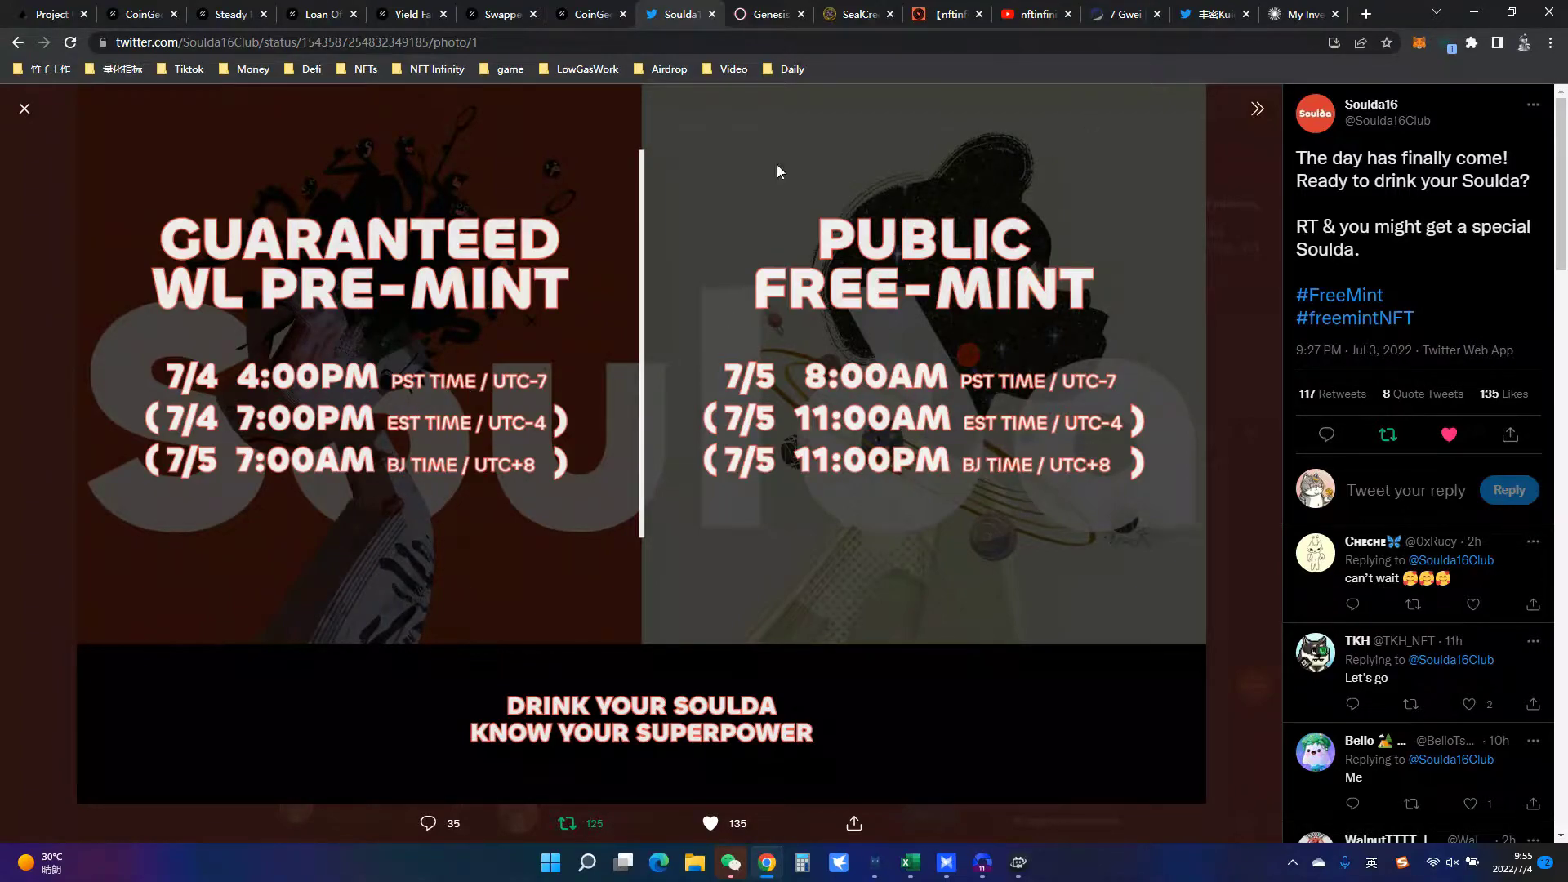
Step: Bring up the Golom rewards page and compare the reward distribution of Phase 1 and Phase 2
left_click(757, 14)
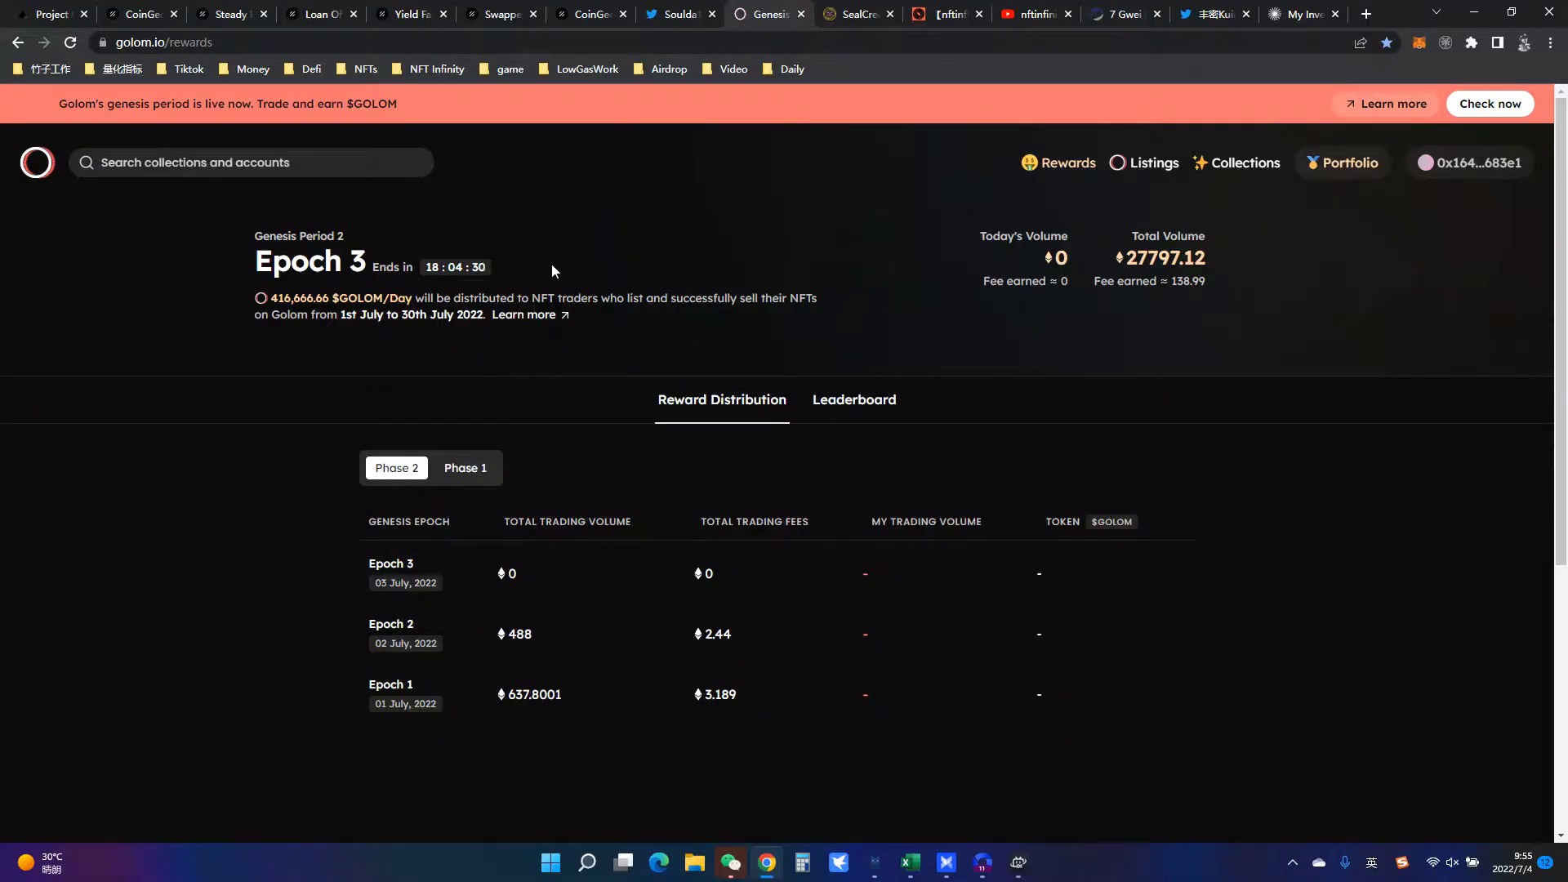
scroll(739, 349, "down", 2)
scroll(735, 349, "up", 2)
left_click(467, 469)
left_click(392, 474)
Step: Examine the daily $GOLOM reward and the total trading volume of each genesis epoch in Phase 2
left_click_drag(271, 299, 376, 300)
left_click(376, 302)
left_click_drag(565, 695, 486, 599)
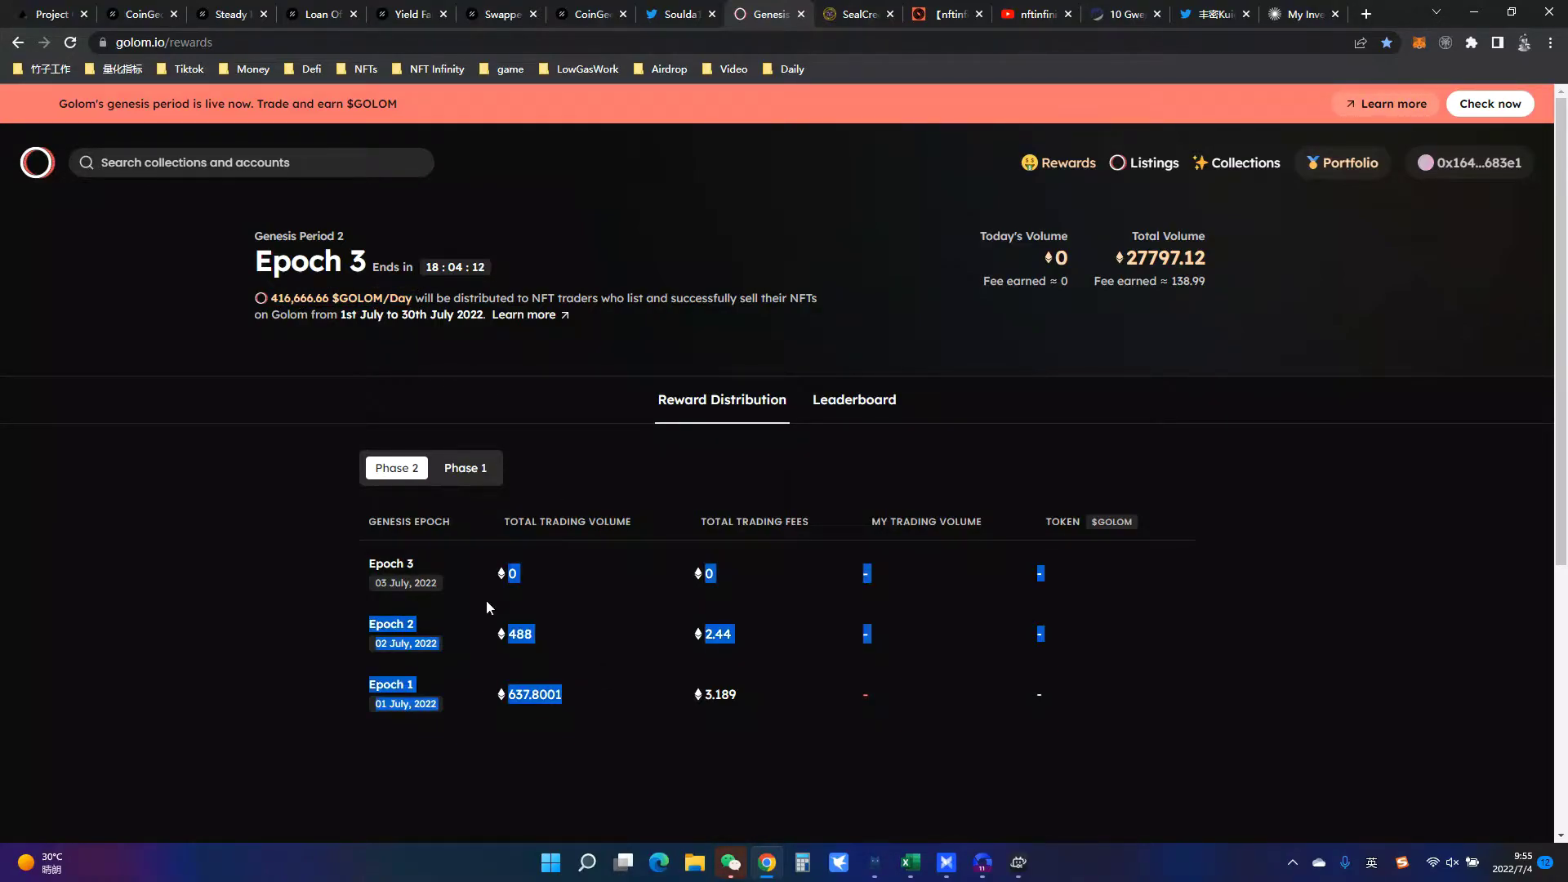
left_click(561, 638)
left_click_drag(594, 701, 523, 579)
left_click(534, 595)
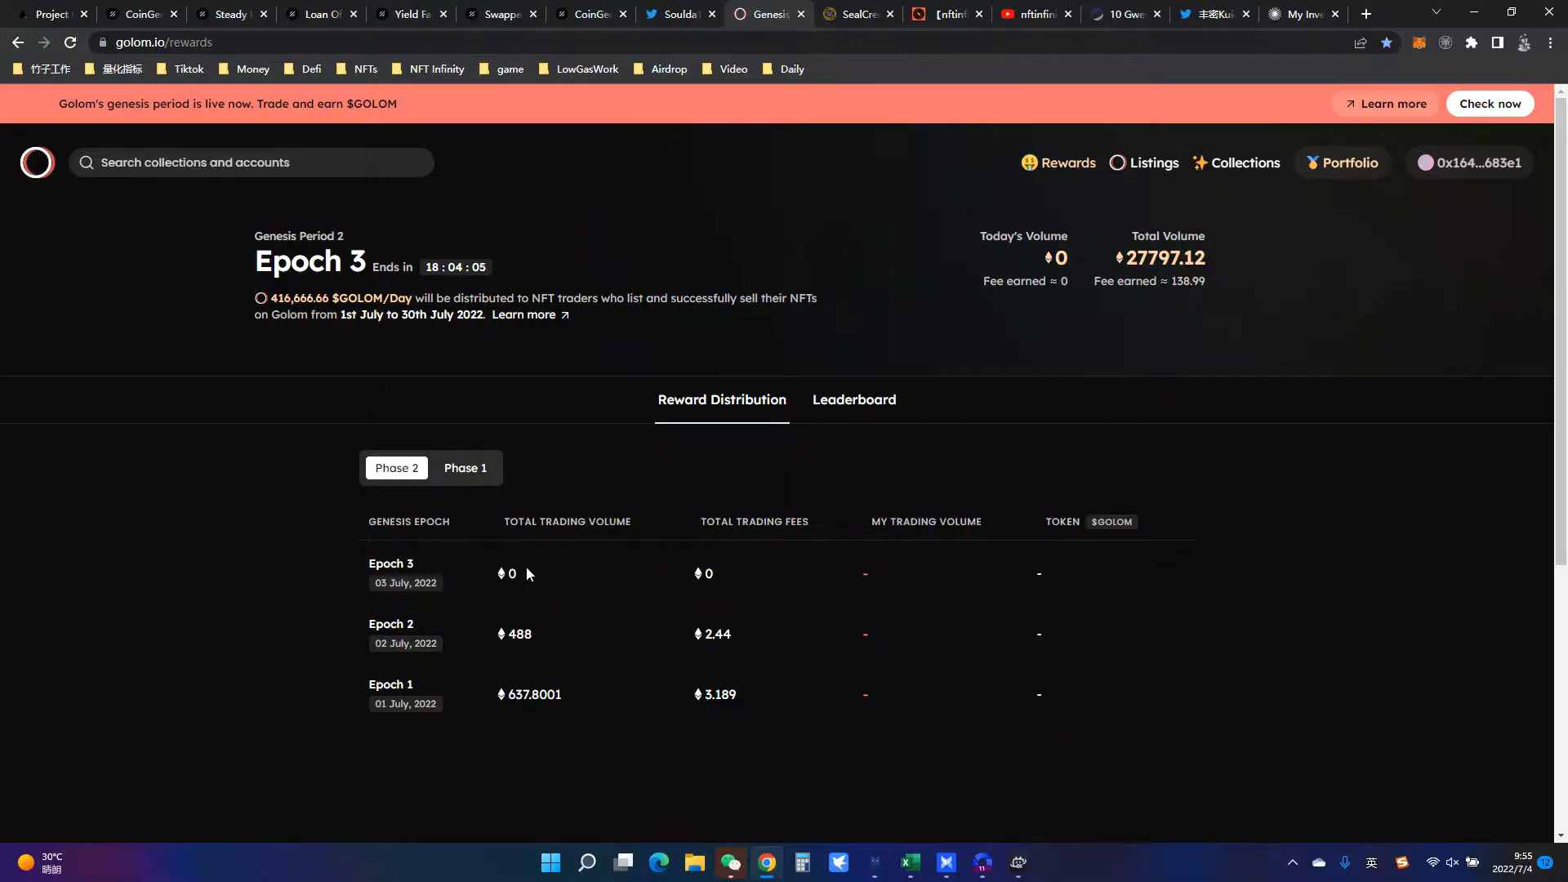
left_click_drag(527, 573, 502, 576)
left_click_drag(526, 582, 512, 576)
left_click(529, 590)
double_click(510, 572)
left_click(524, 580)
left_click(540, 575)
left_click(529, 567)
left_click(526, 580)
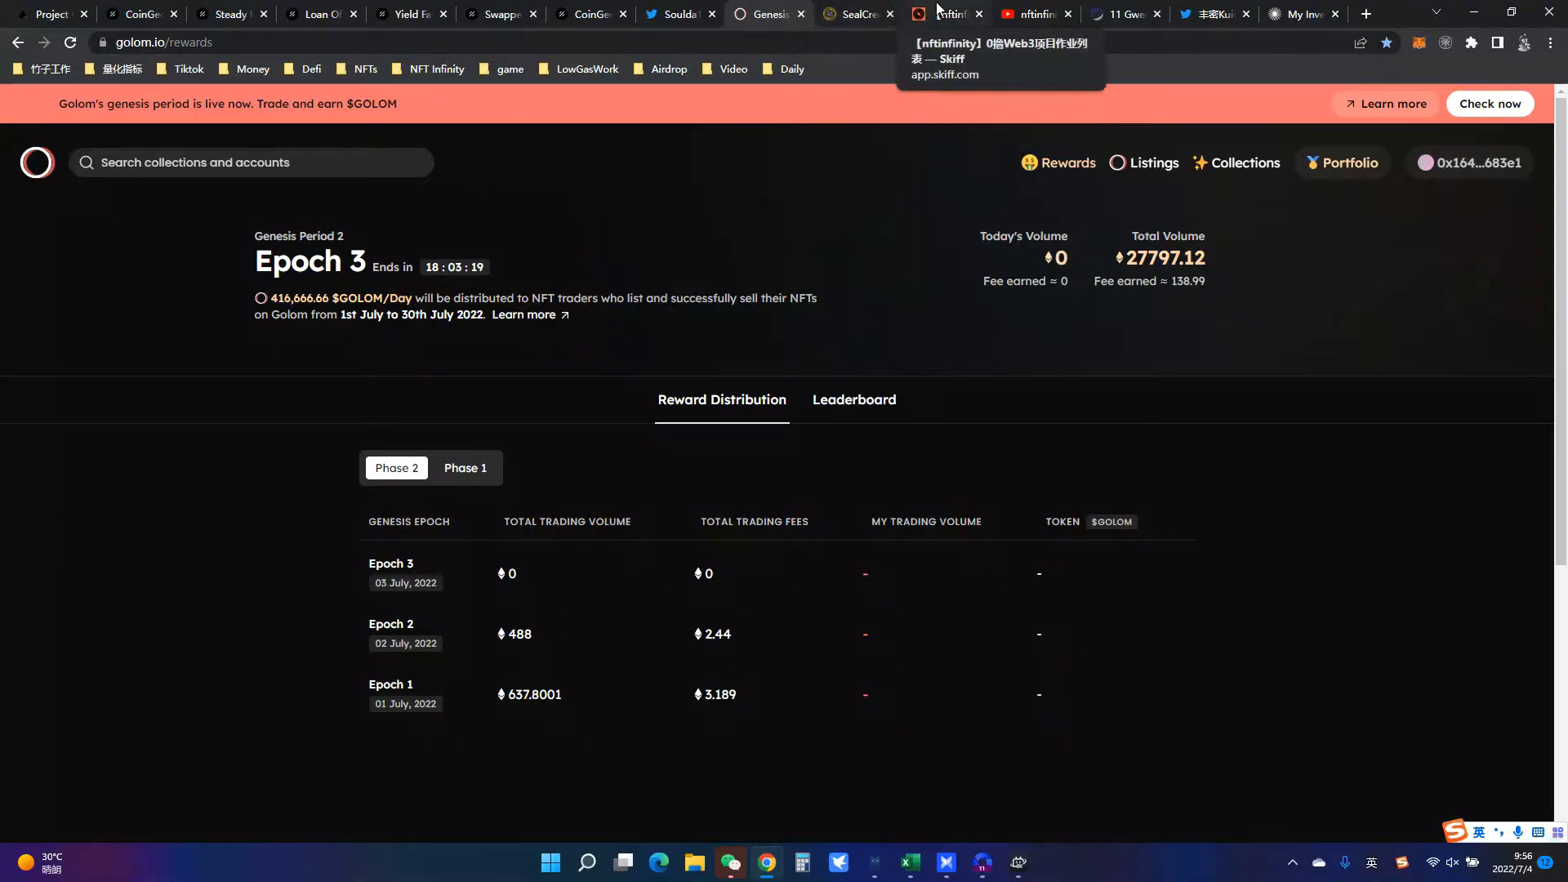
Step: Find the SealCred guide entry under the 7/4 updates in the Skiff Web3 task list
left_click(910, 12)
scroll(860, 278, "up", 2)
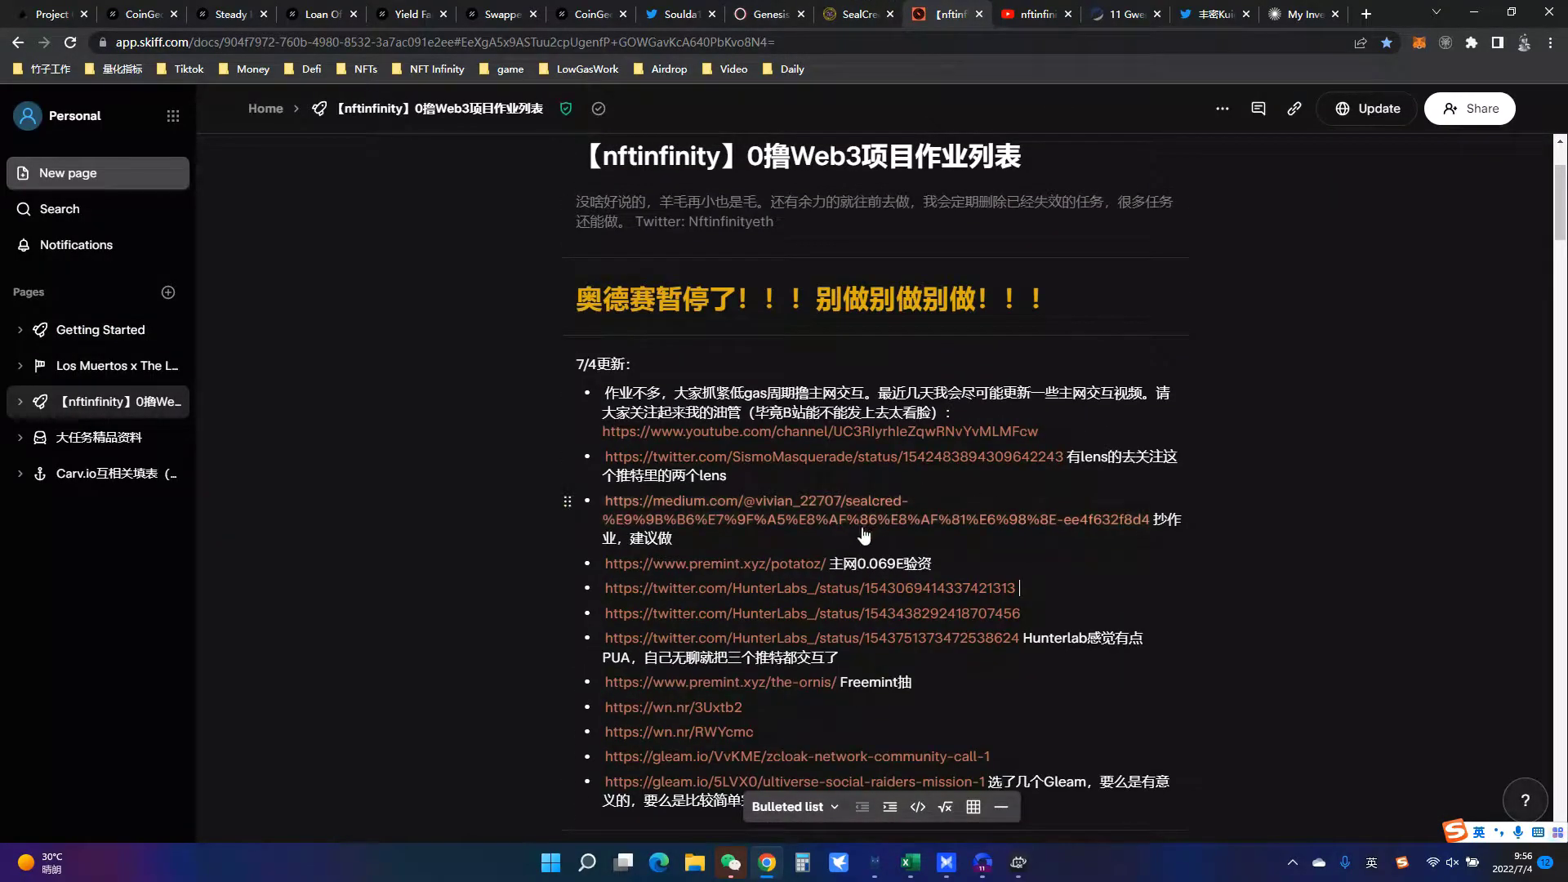
left_click_drag(673, 539, 603, 491)
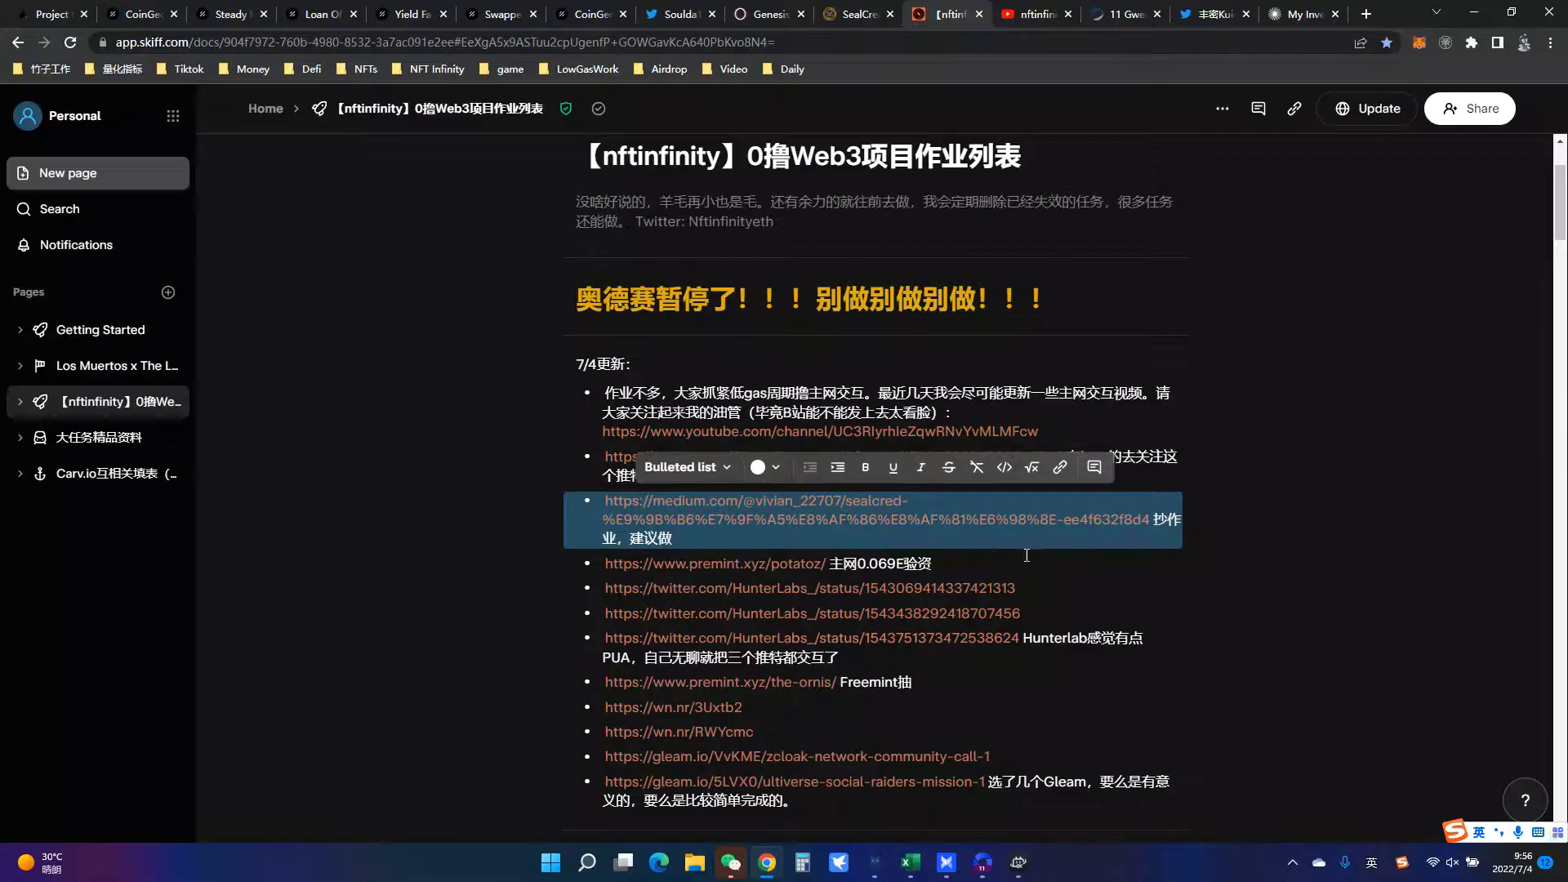
key("Right")
Step: Compare the SealCred app page with its Medium guide entry in the Skiff task list
left_click(857, 12)
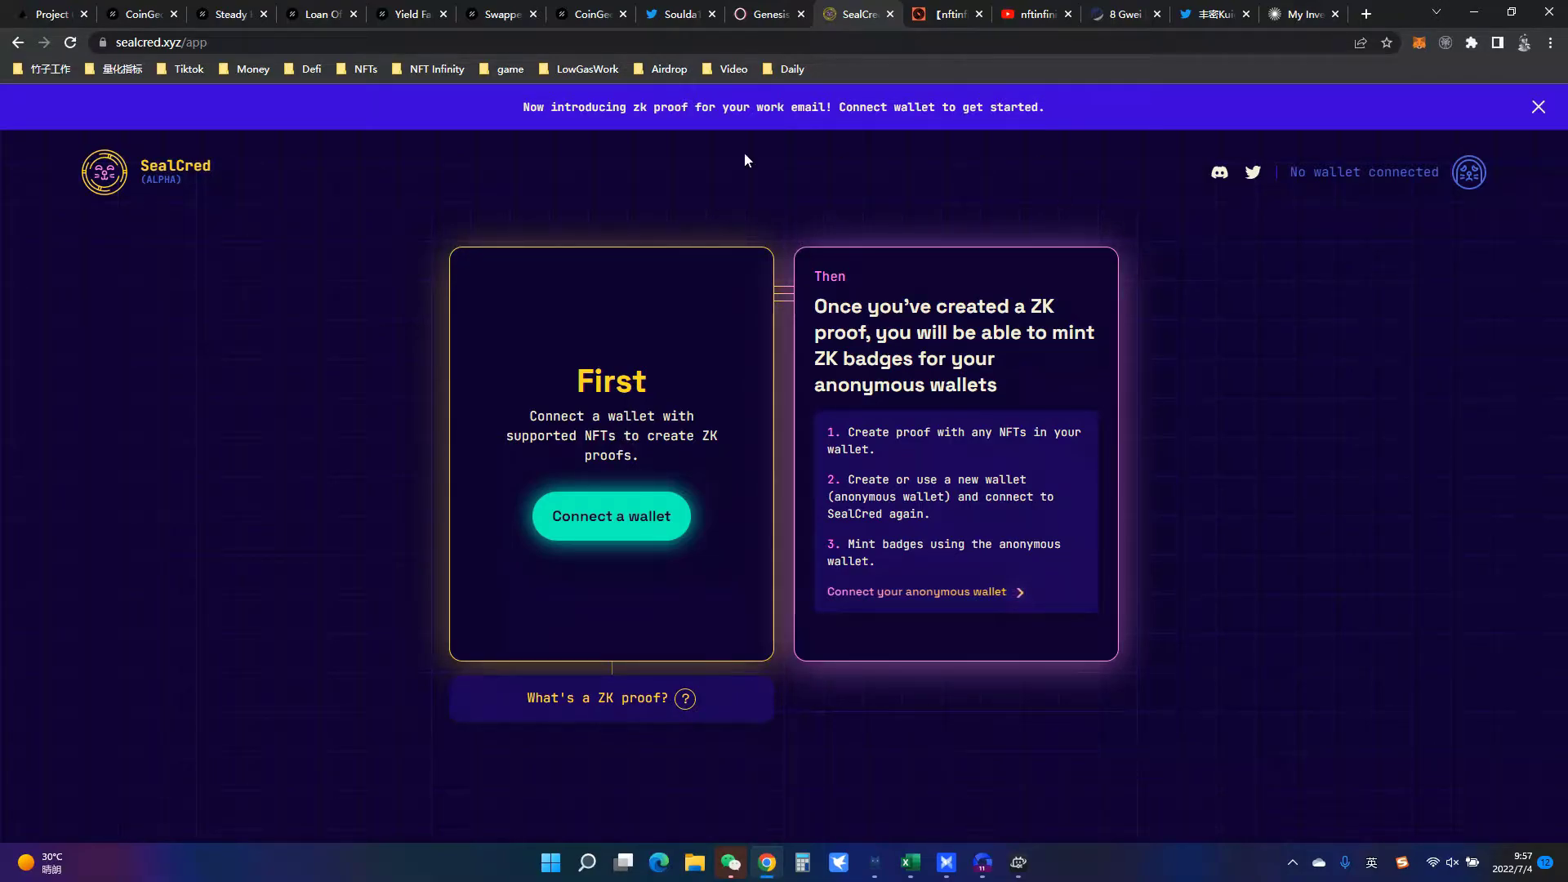
left_click(948, 14)
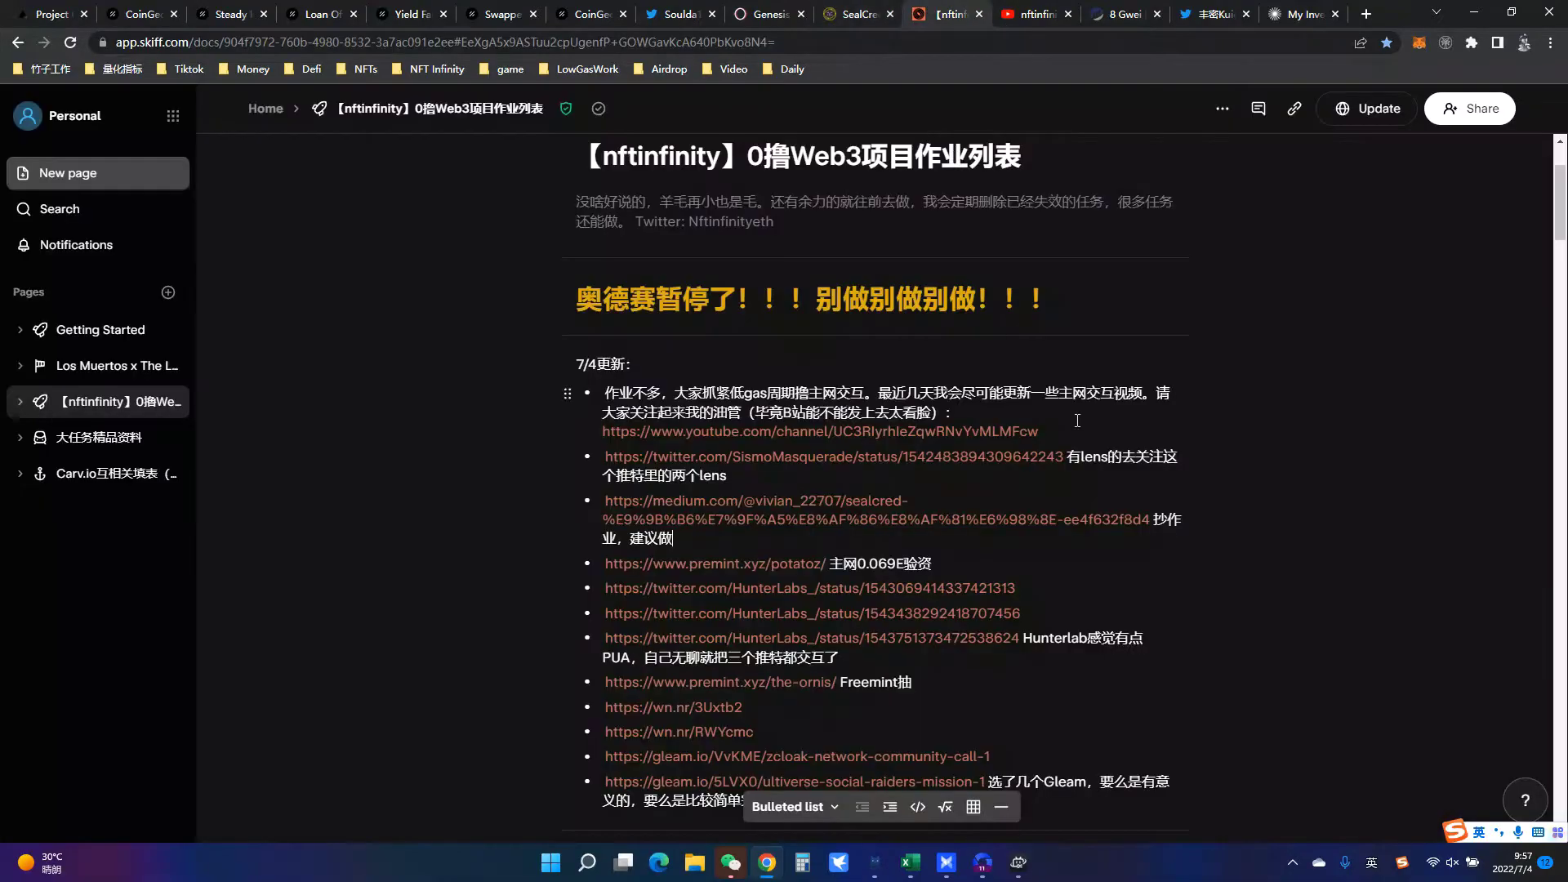
left_click(856, 14)
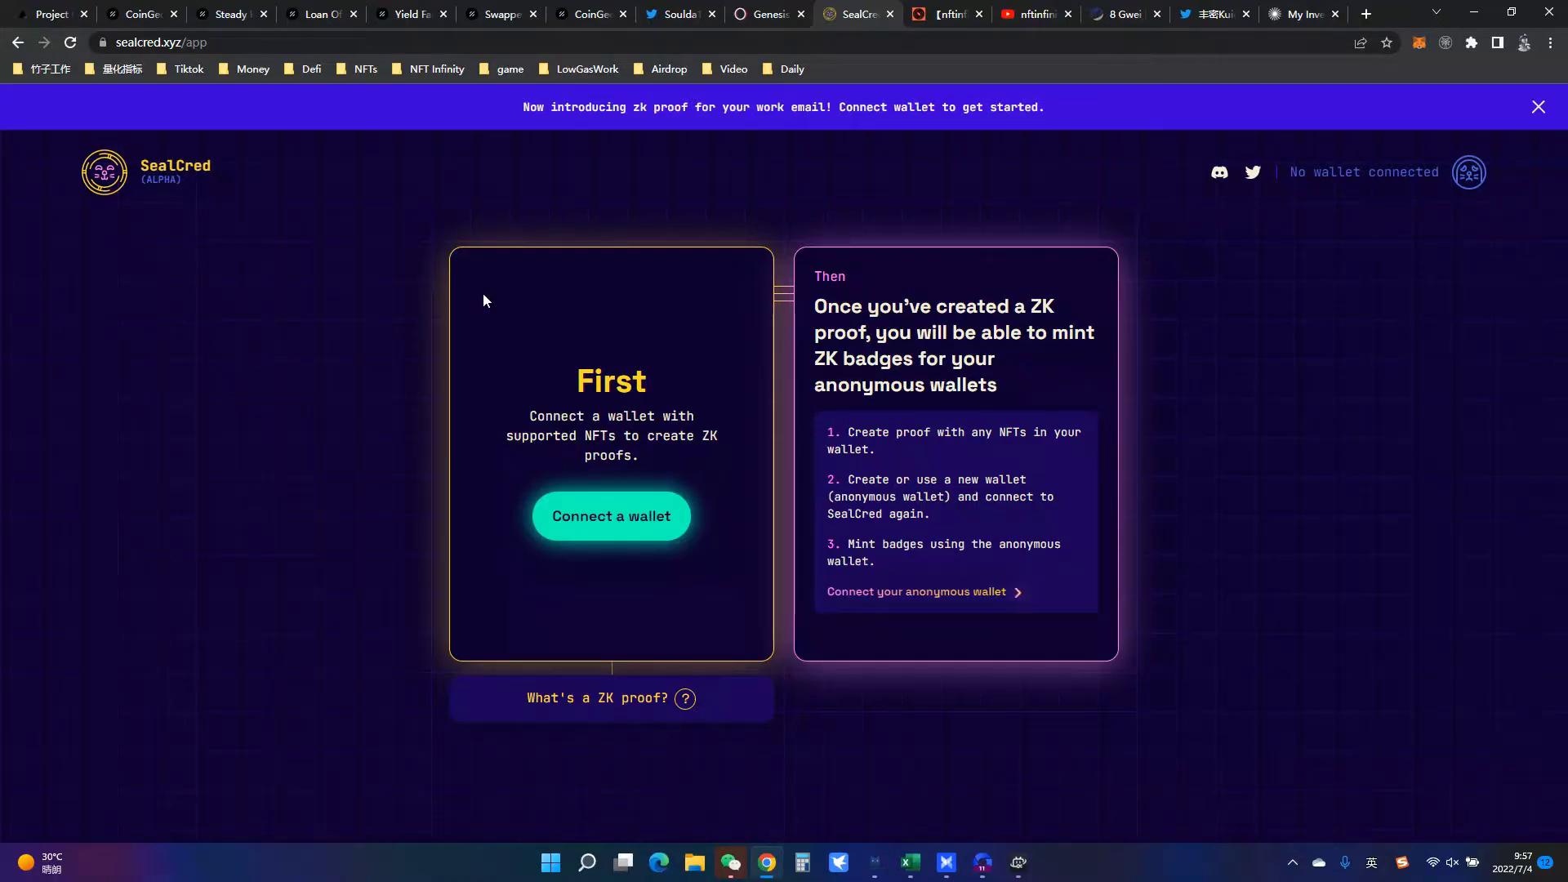
left_click(902, 9)
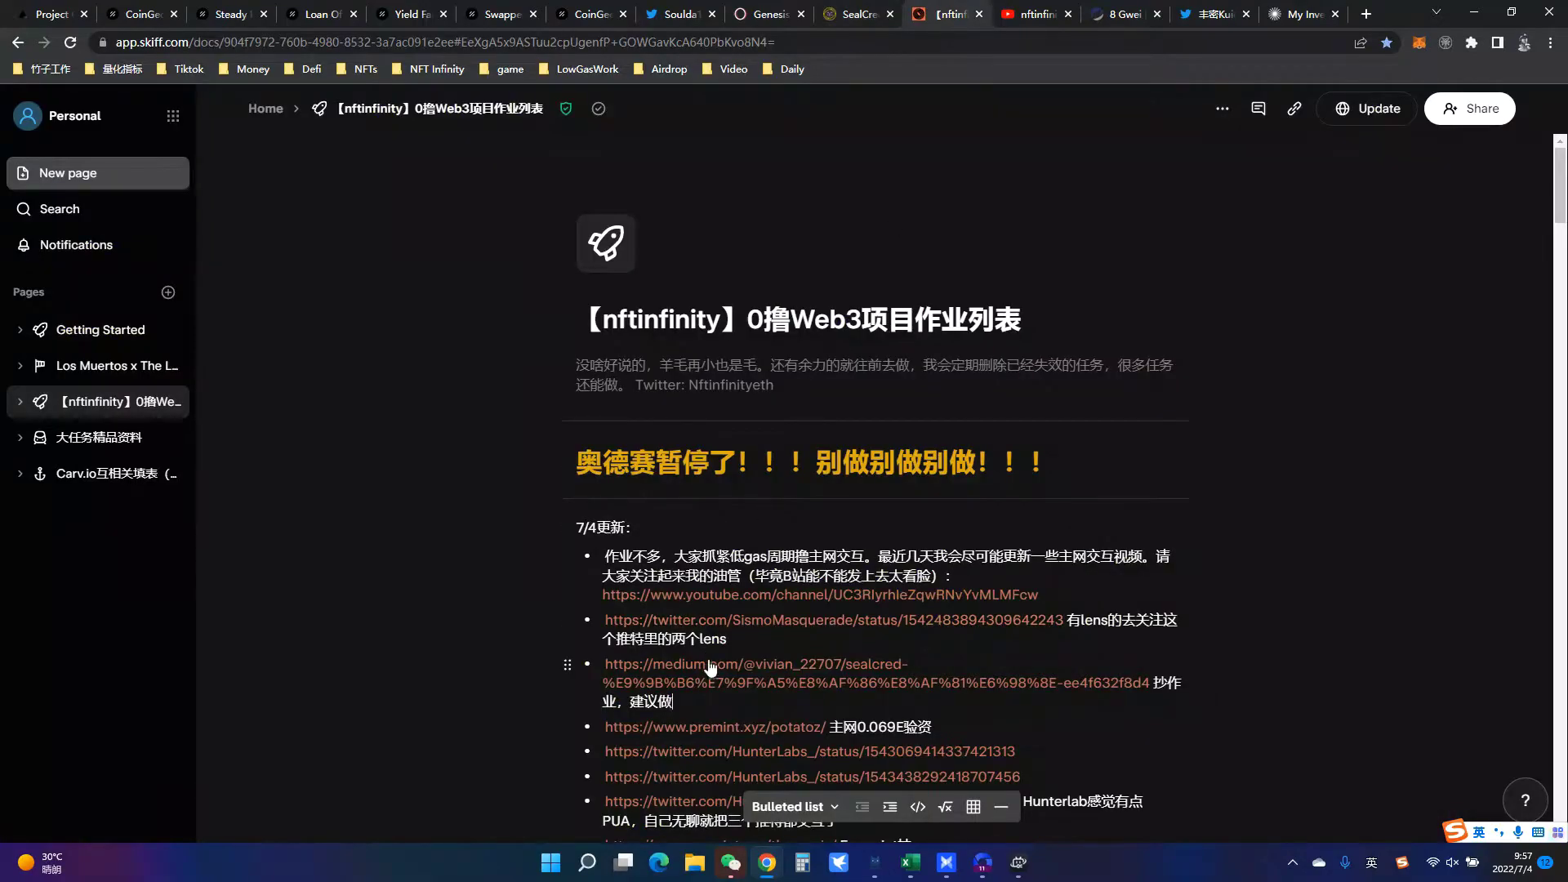
left_click_drag(726, 639, 707, 620)
triple_click(876, 700)
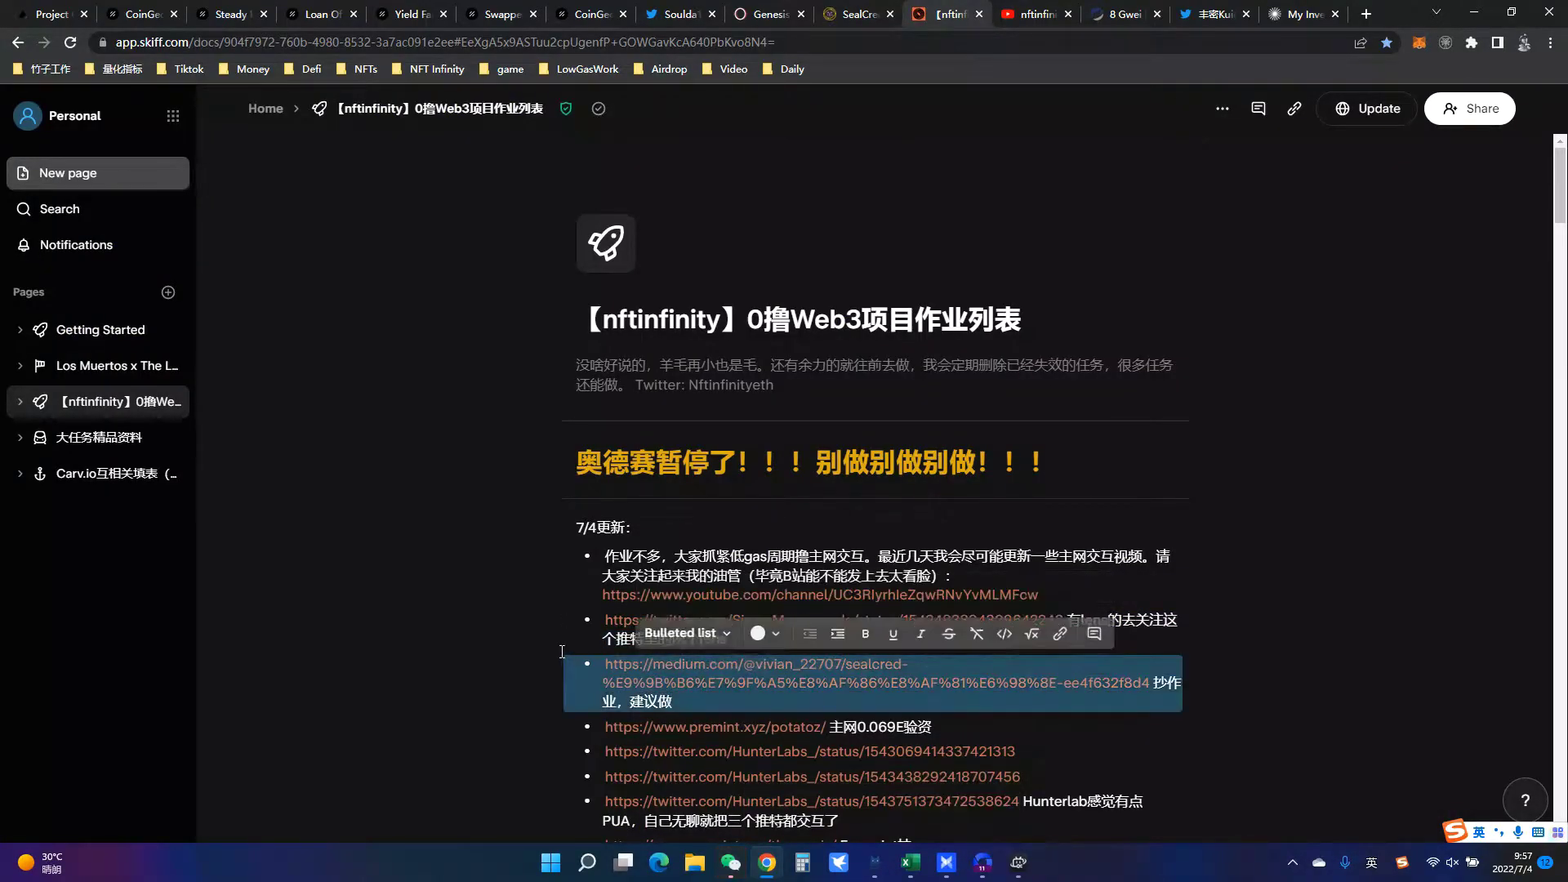
left_click(827, 9)
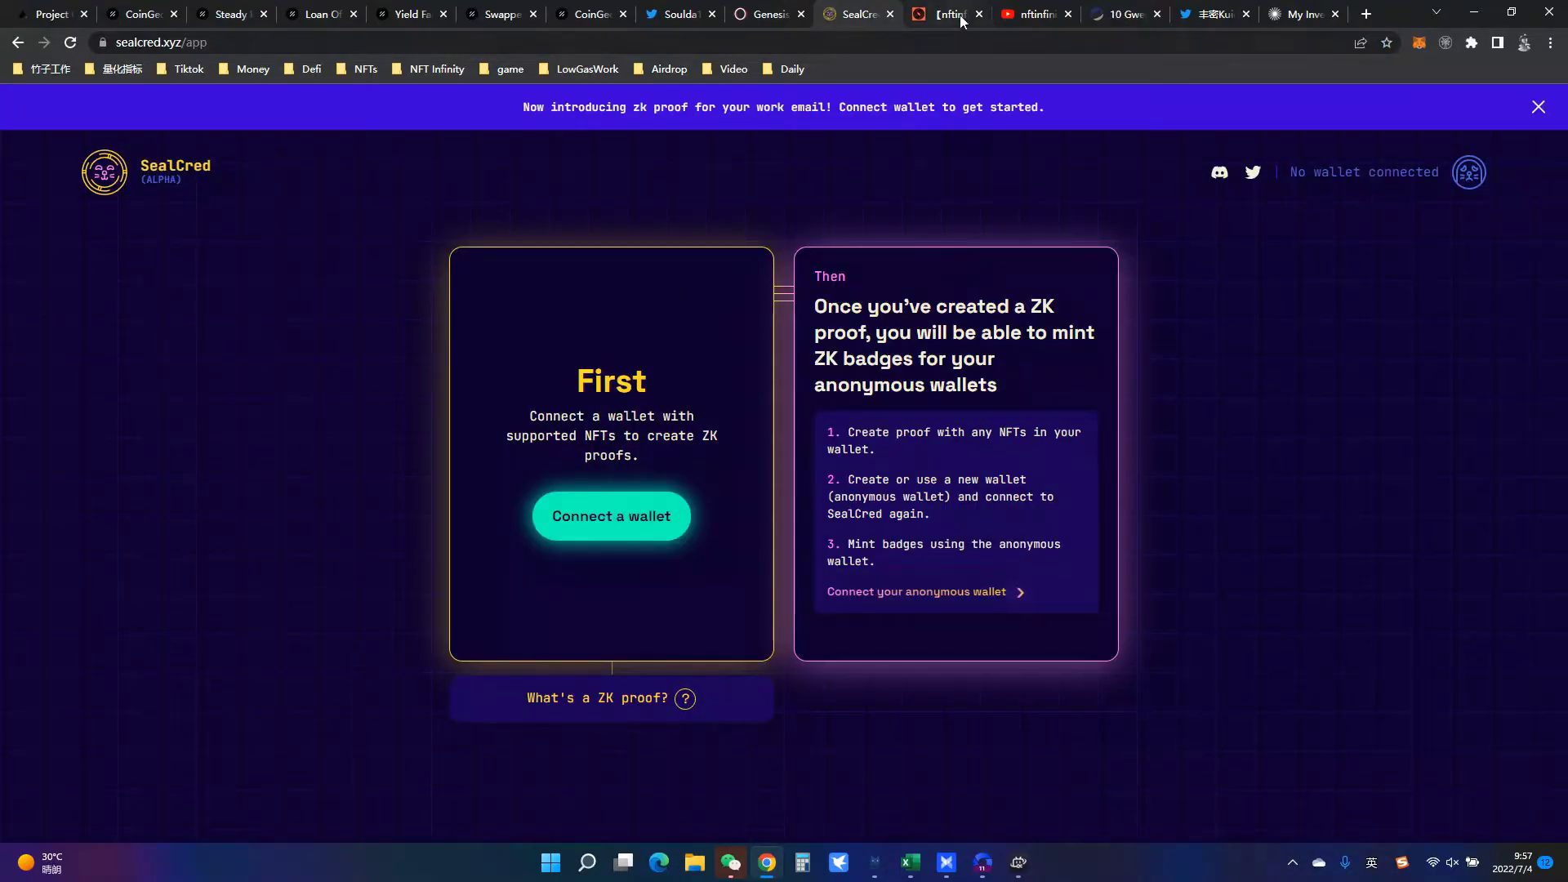
left_click(959, 15)
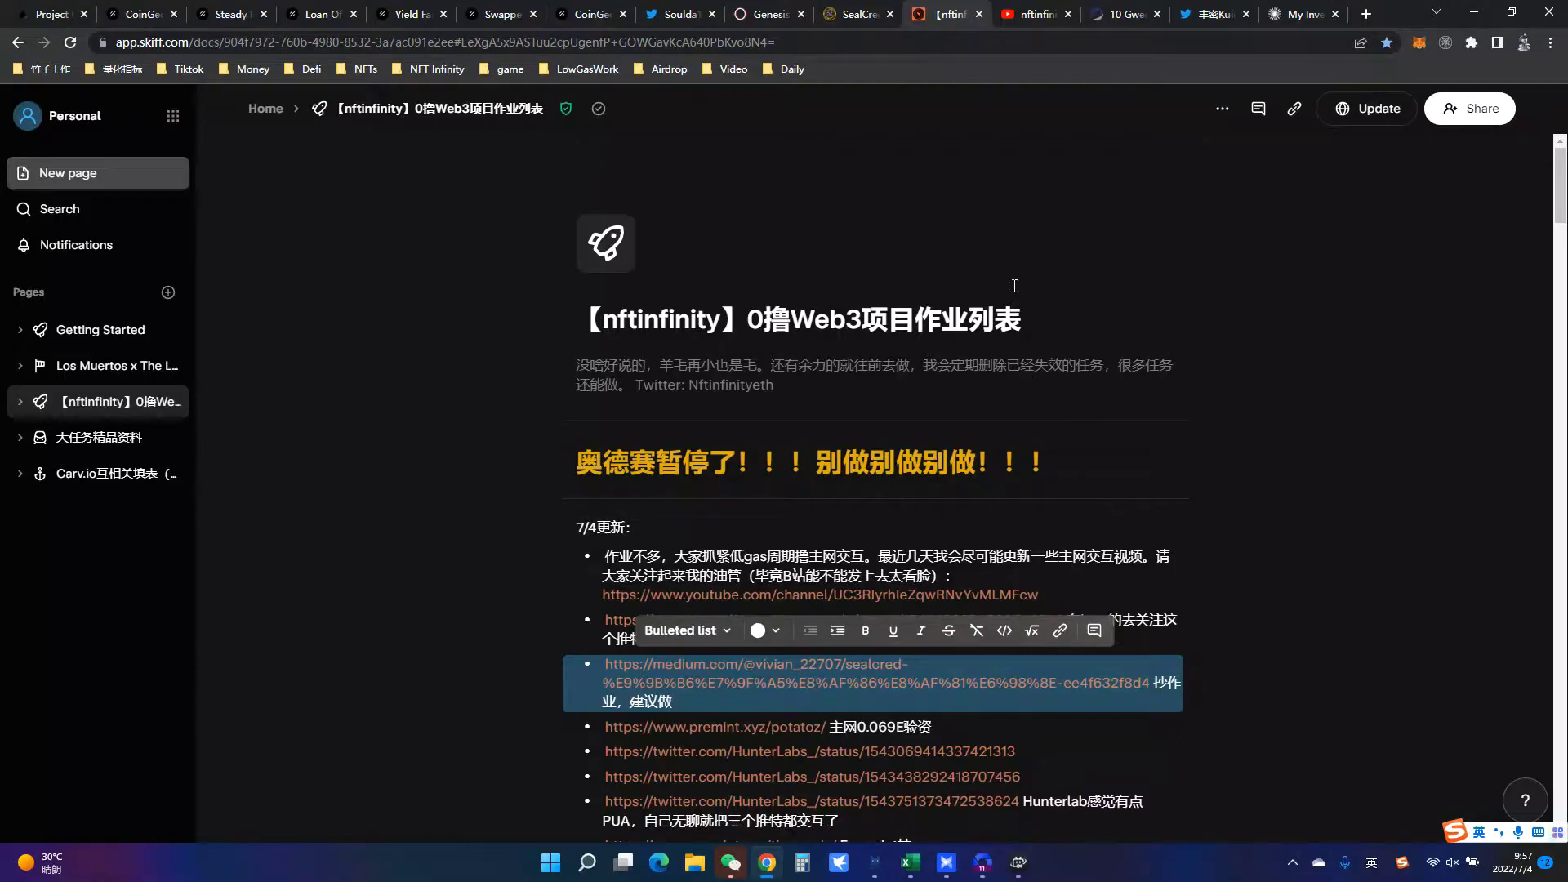
Step: Close the Soulda tweet, Golom rewards and SealCred pages
left_click(702, 14)
left_click(713, 13)
left_click(713, 13)
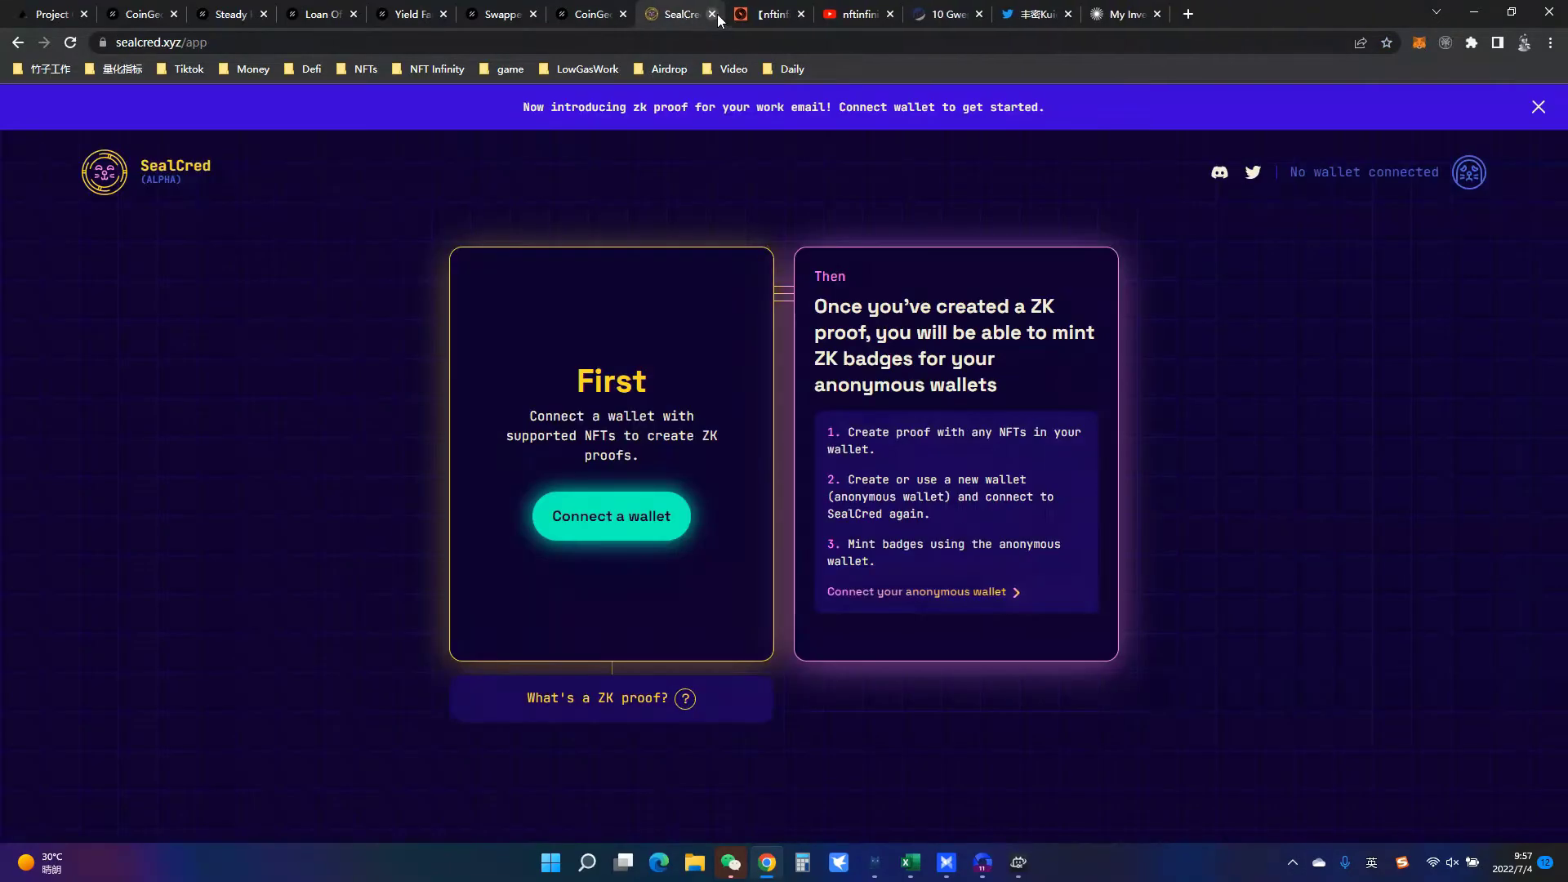
left_click(713, 14)
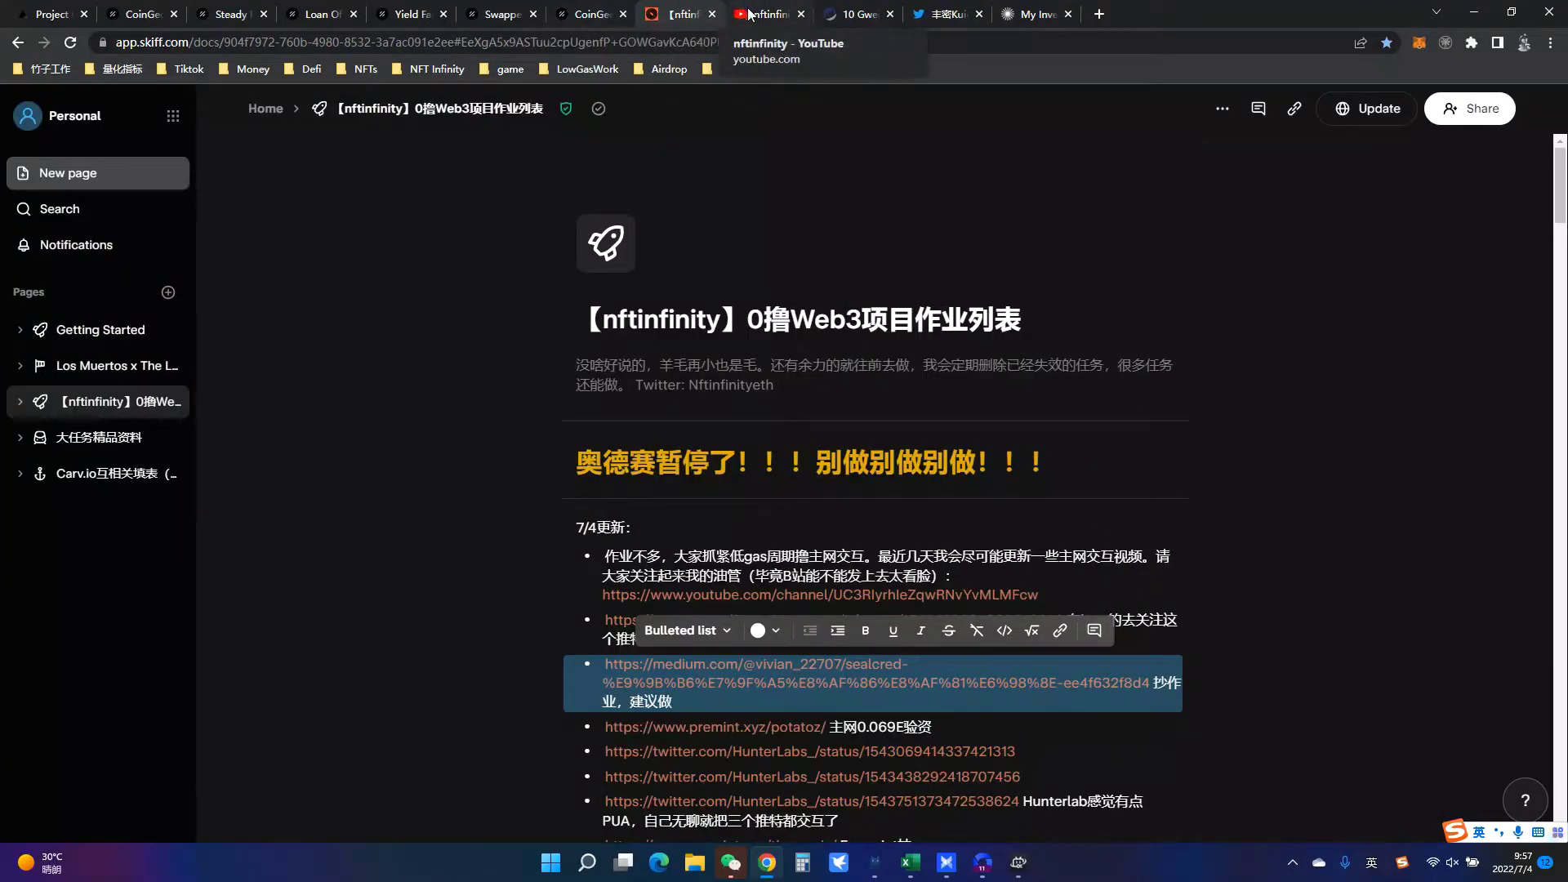
Step: Check the YouTube channel link in the 7/4 task list, then reload the Etherscan gas tracker for current gas prices
left_click(604, 595)
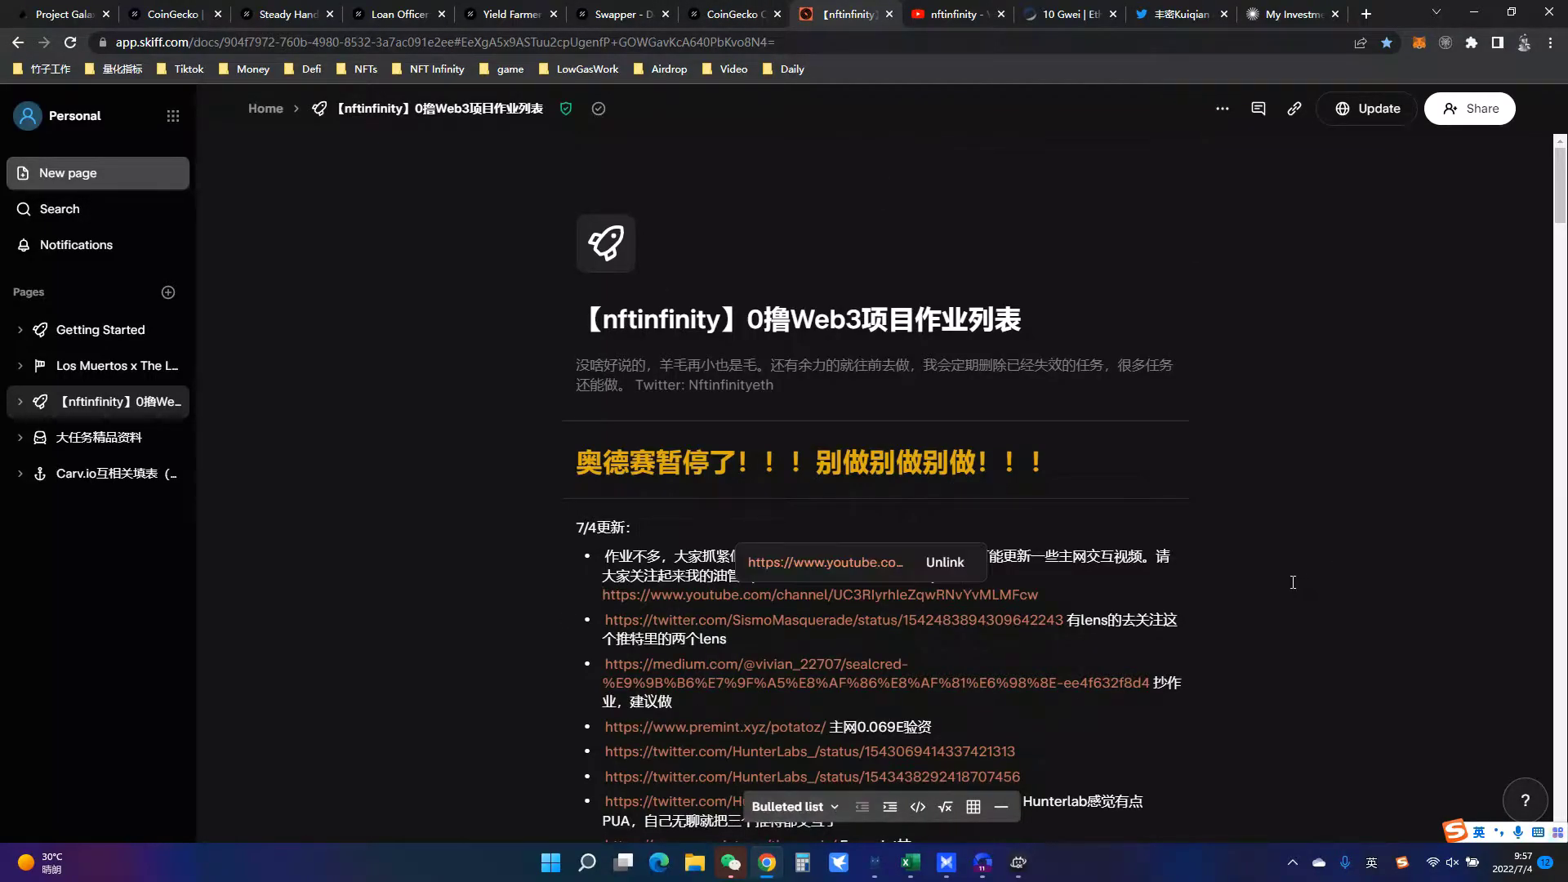
scroll(1245, 611, "down", 2)
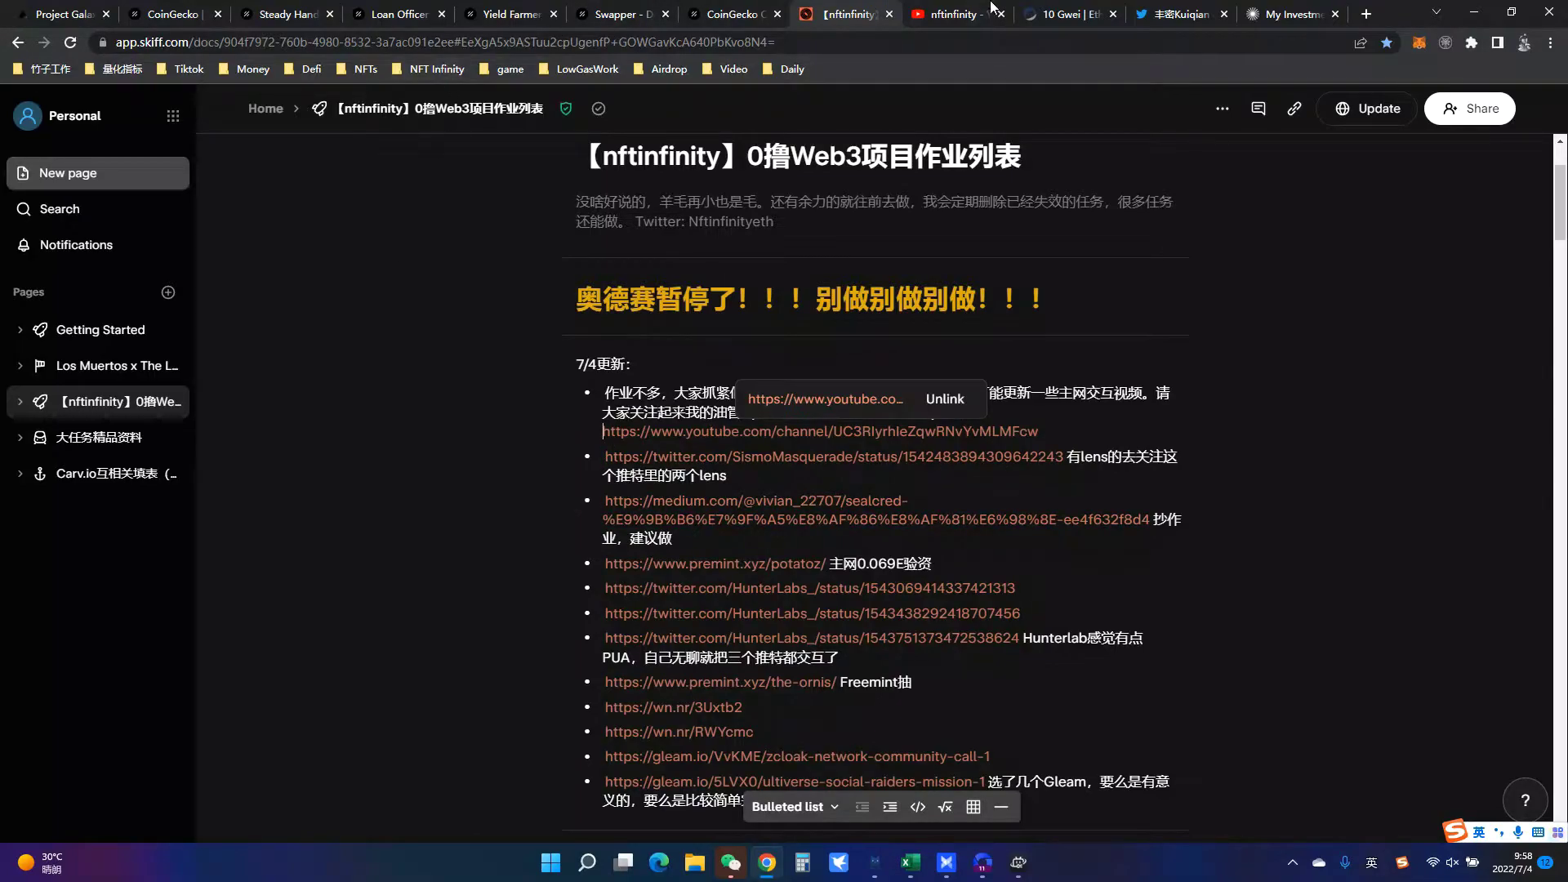
left_click(1056, 14)
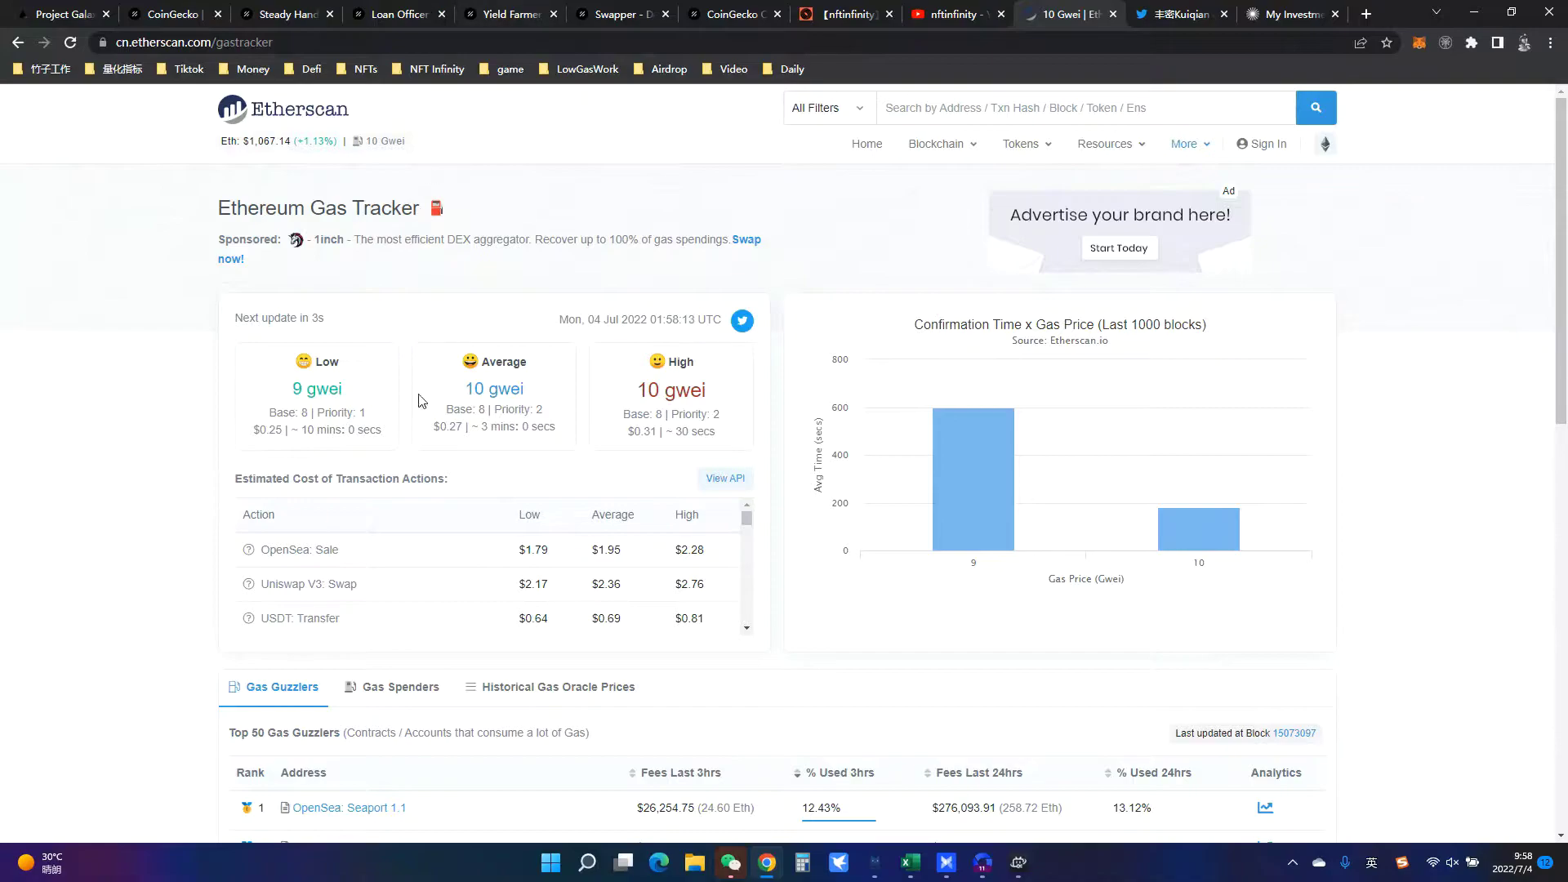
left_click(70, 42)
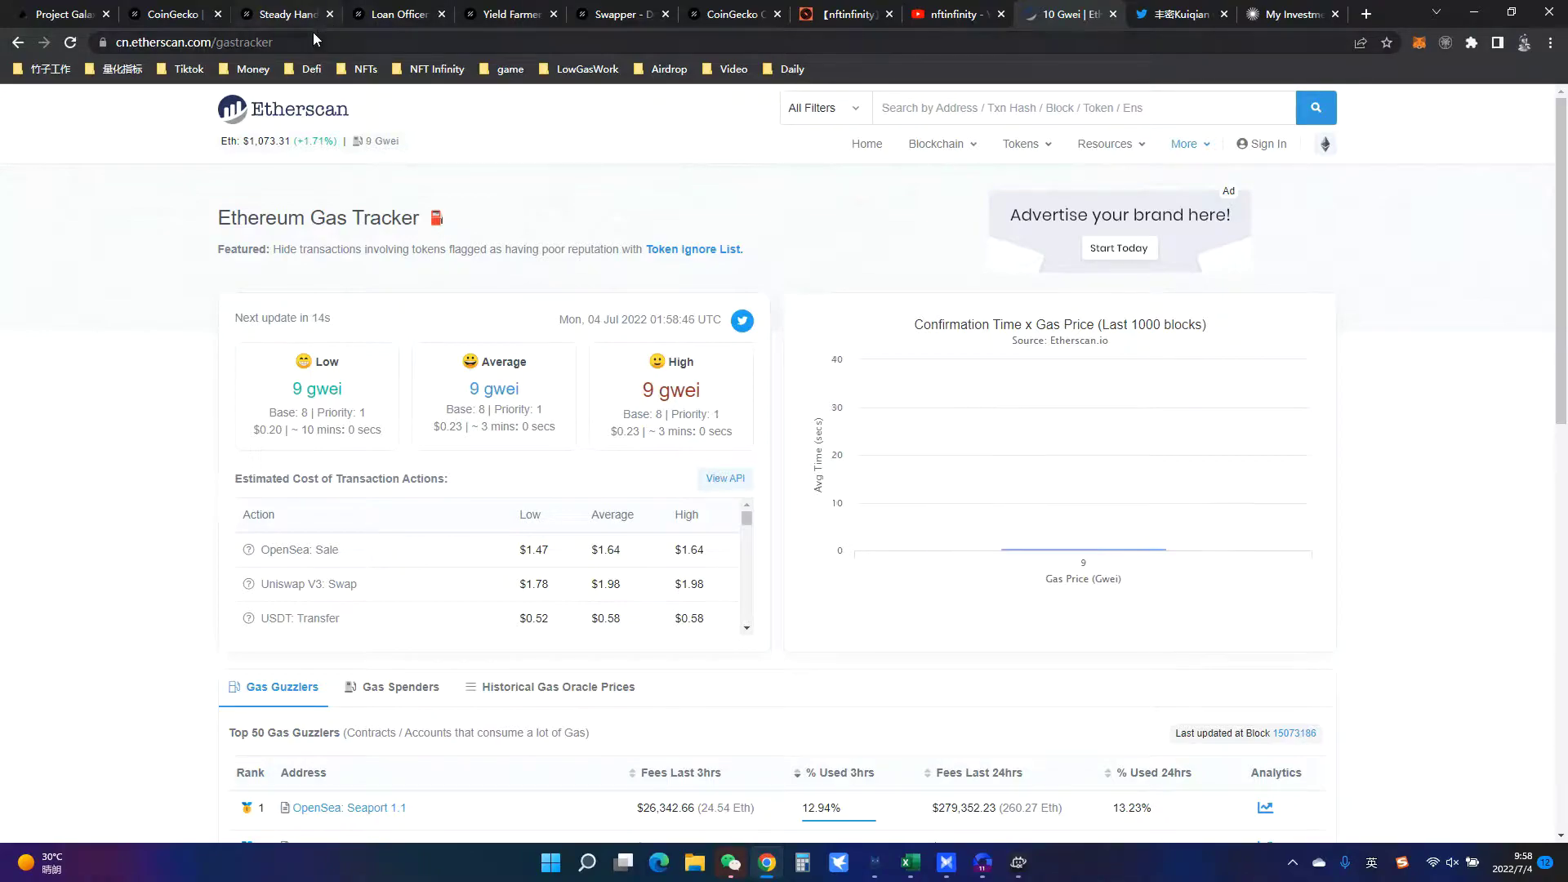
Step: Look over the DeFi 101 campaigns in the CoinGecko space on Project Galaxy
left_click(116, 10)
scroll(409, 382, "down", 2)
left_click(171, 14)
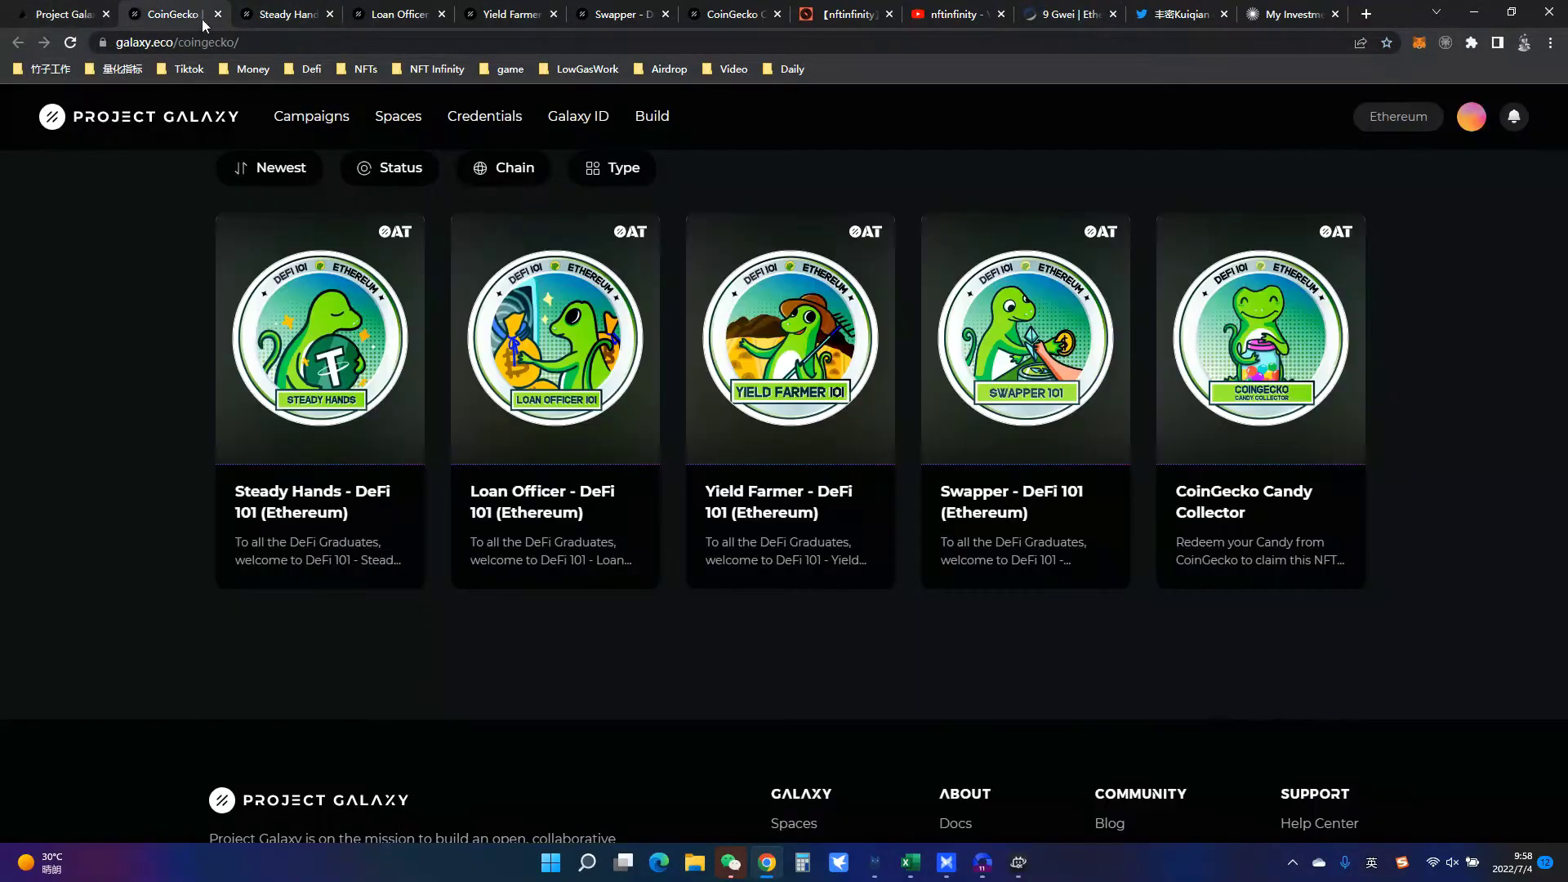
scroll(684, 270, "down", 2)
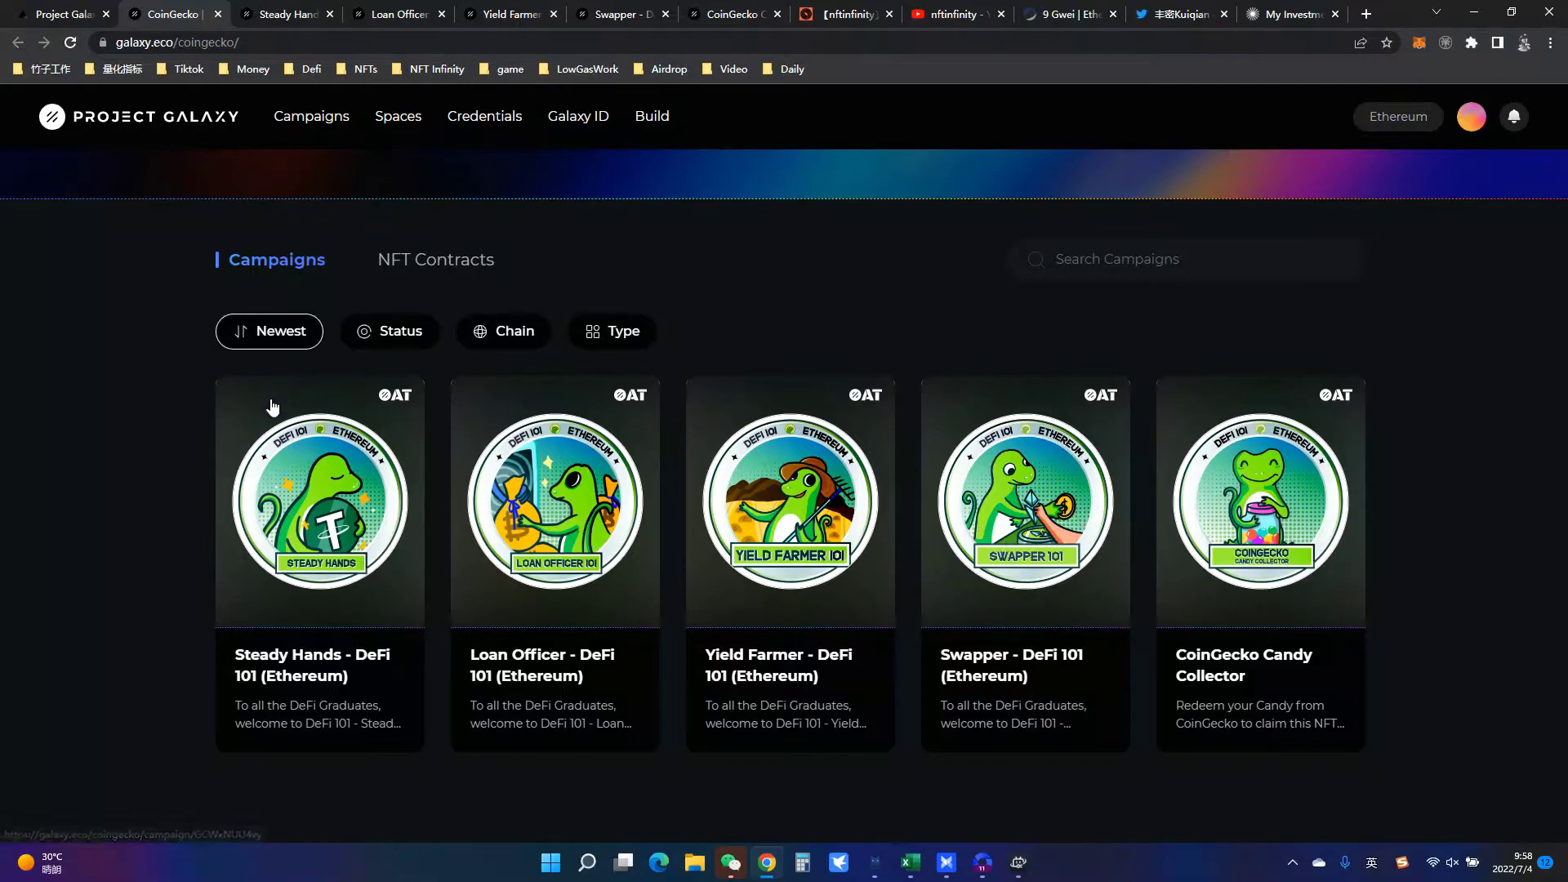
Step: Check the eligibility requirements of the Steady Hands and Loan Officer DeFi 101 campaigns
left_click(313, 9)
scroll(663, 371, "down", 2)
scroll(663, 371, "up", 2)
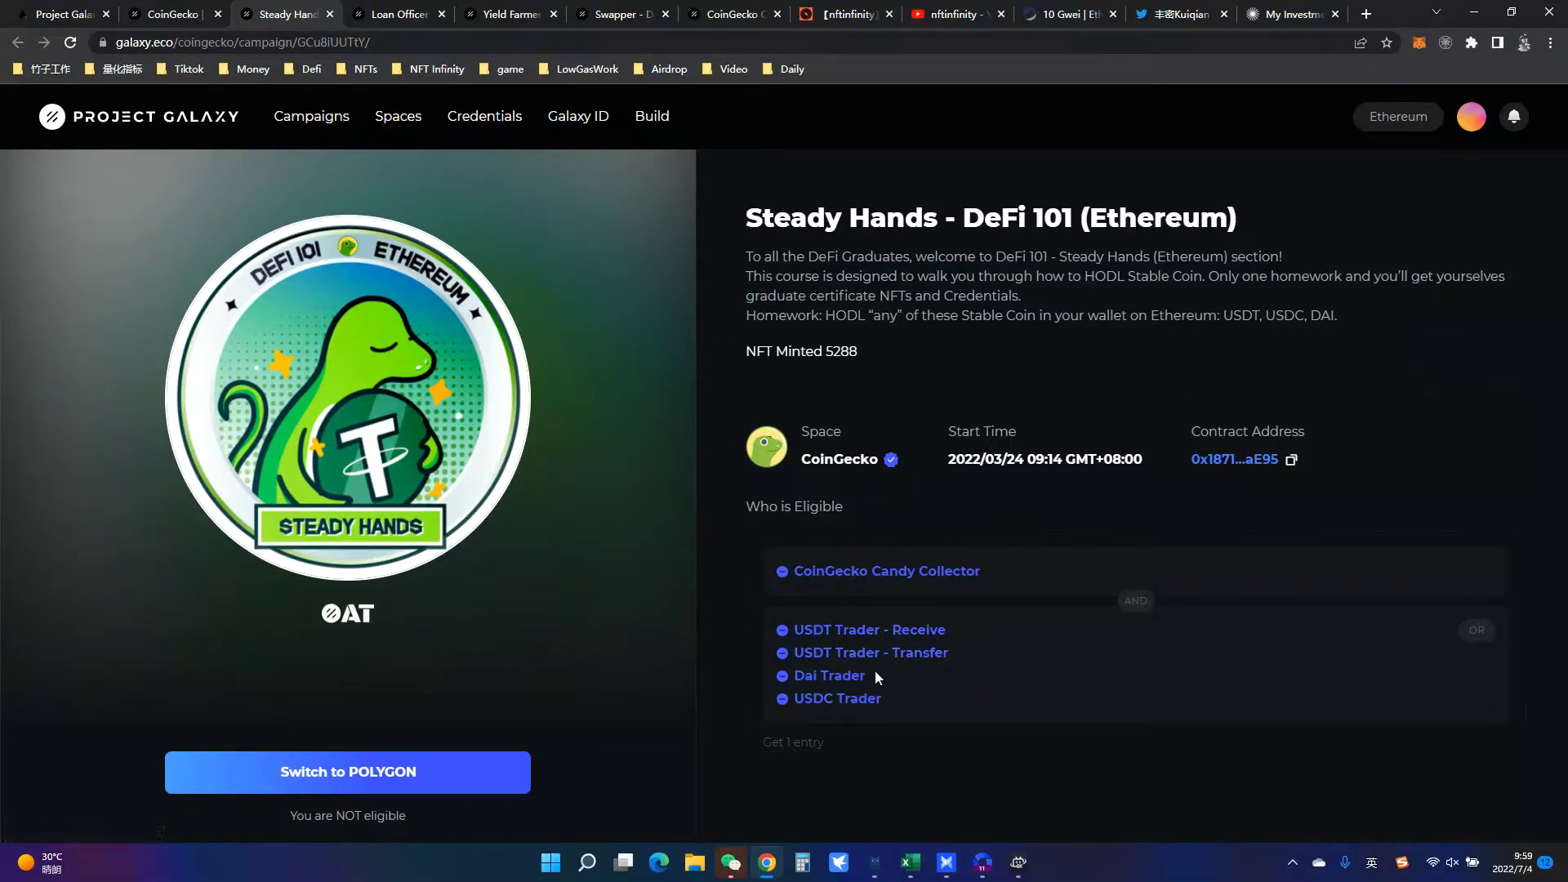
key("ctrl+Tab")
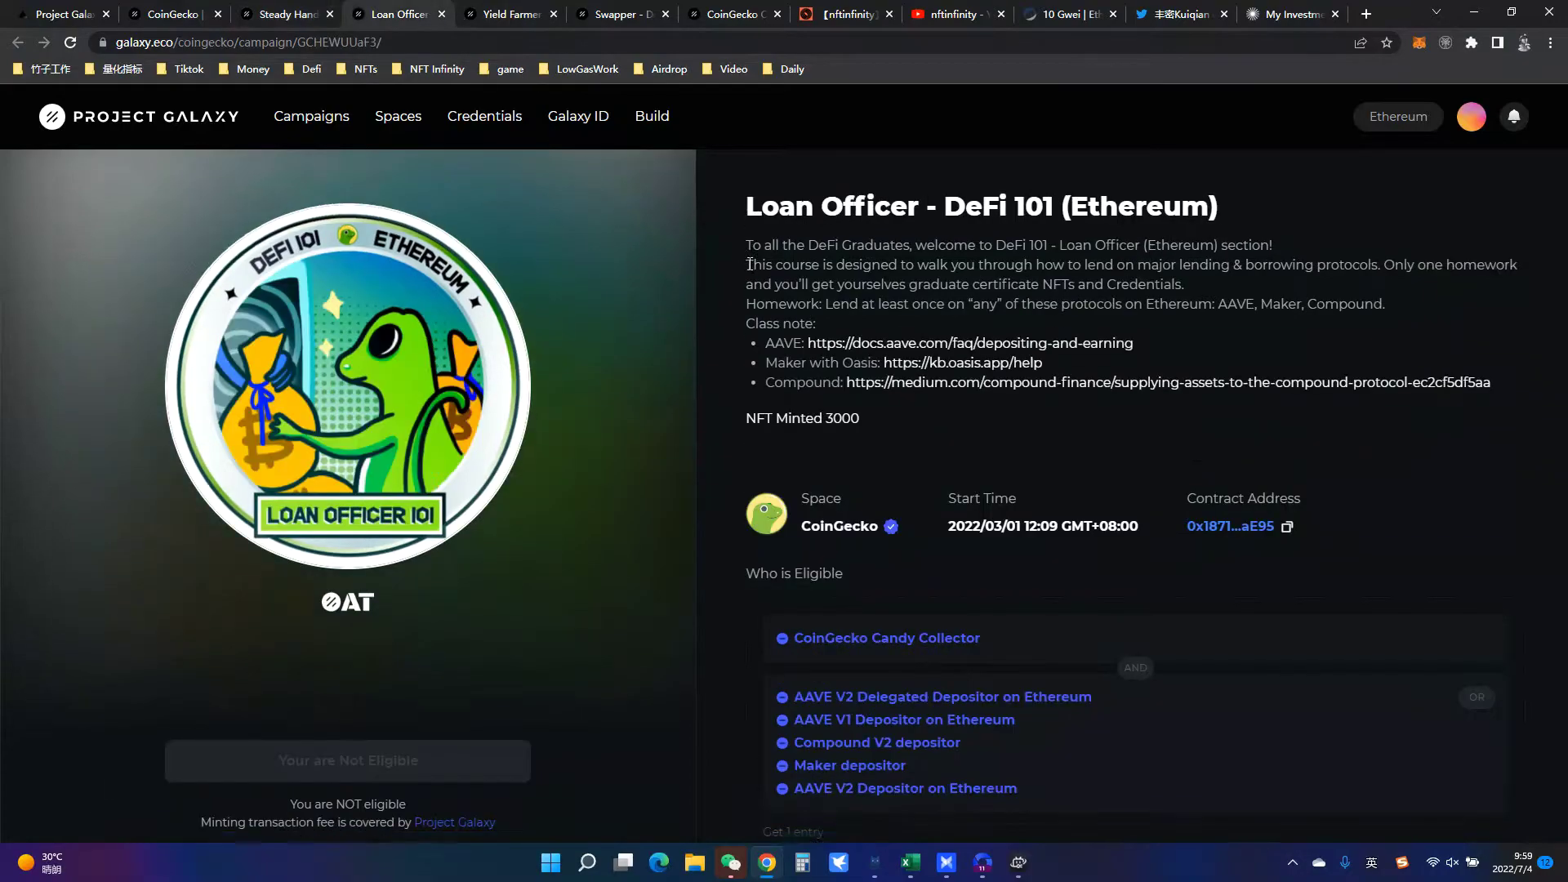
scroll(750, 264, "down", 4)
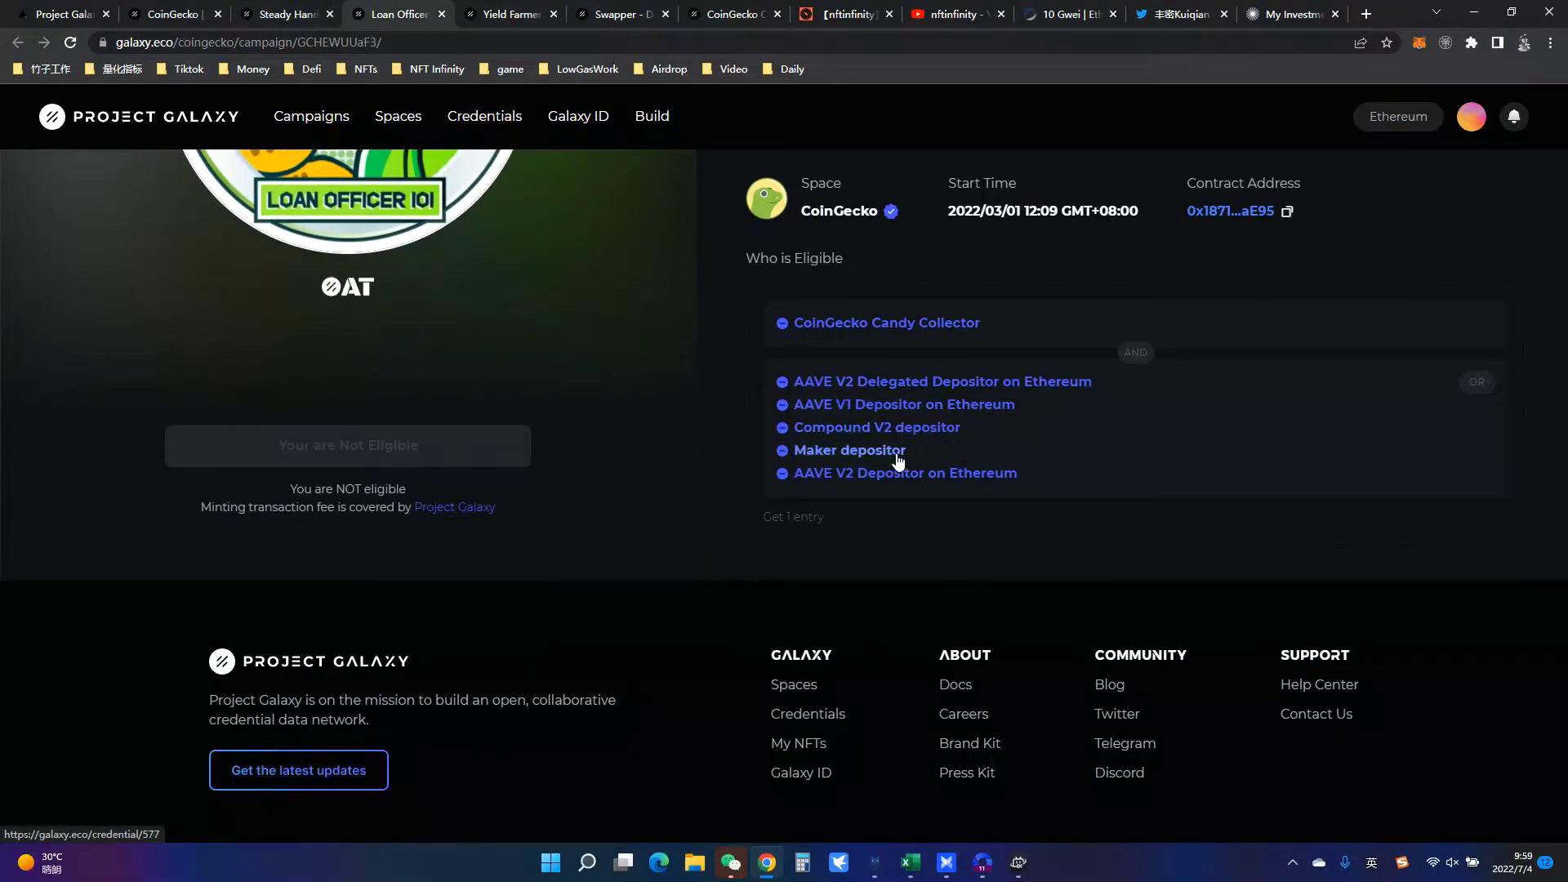
Step: Check the eligibility requirements of the Yield Farmer and Swapper DeFi 101 campaigns
key("ctrl+Tab")
scroll(854, 625, "down", 3)
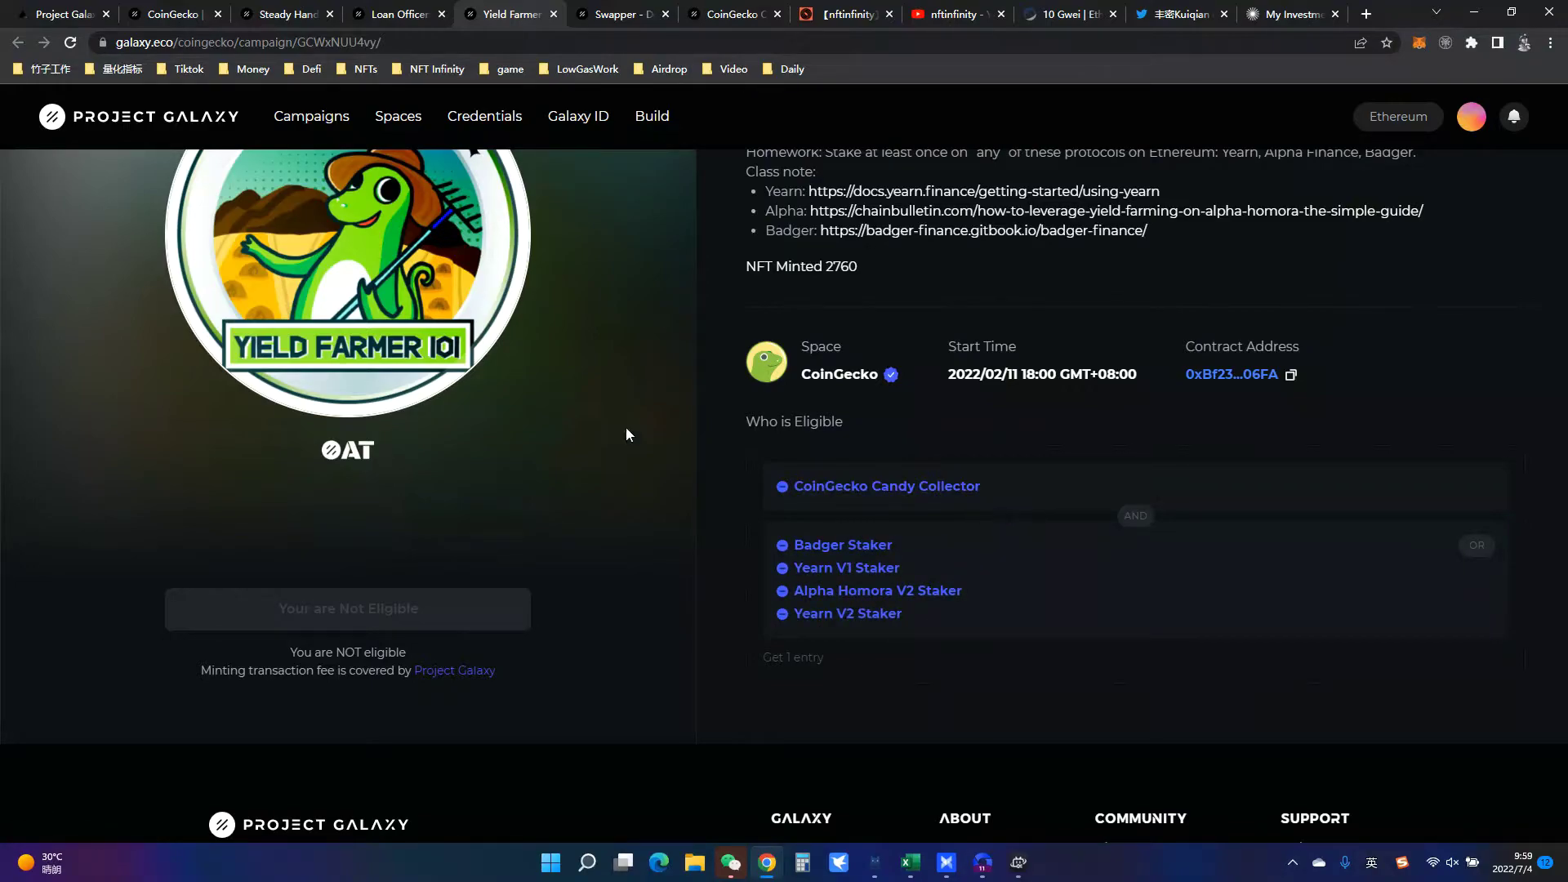
scroll(884, 706, "up", 3)
key("ctrl+Tab")
scroll(913, 405, "down", 3)
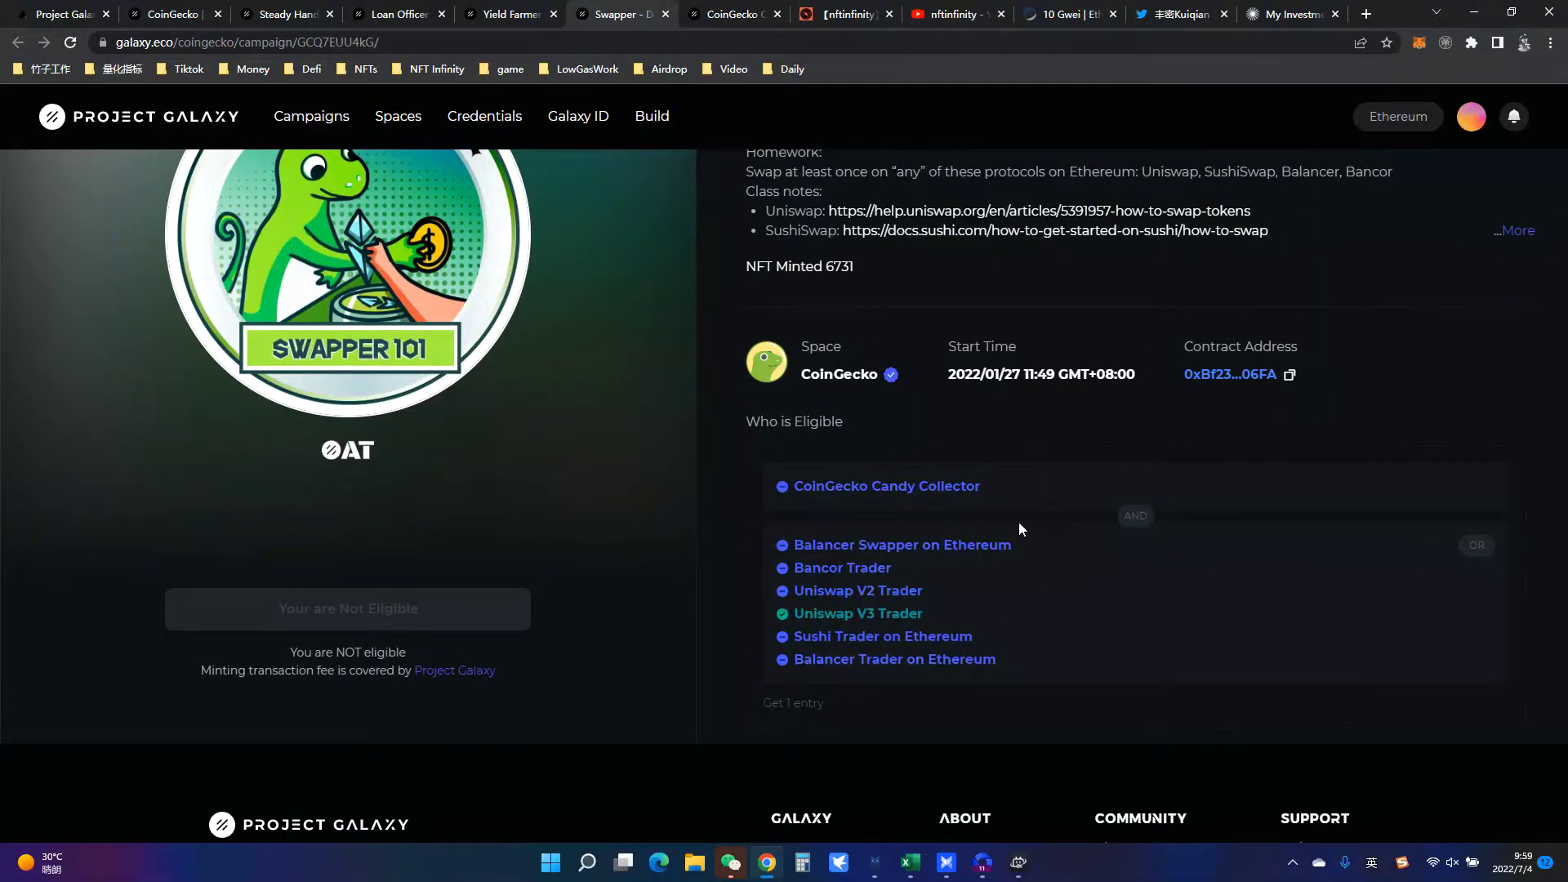
scroll(1009, 529, "up", 2)
scroll(1010, 321, "down", 2)
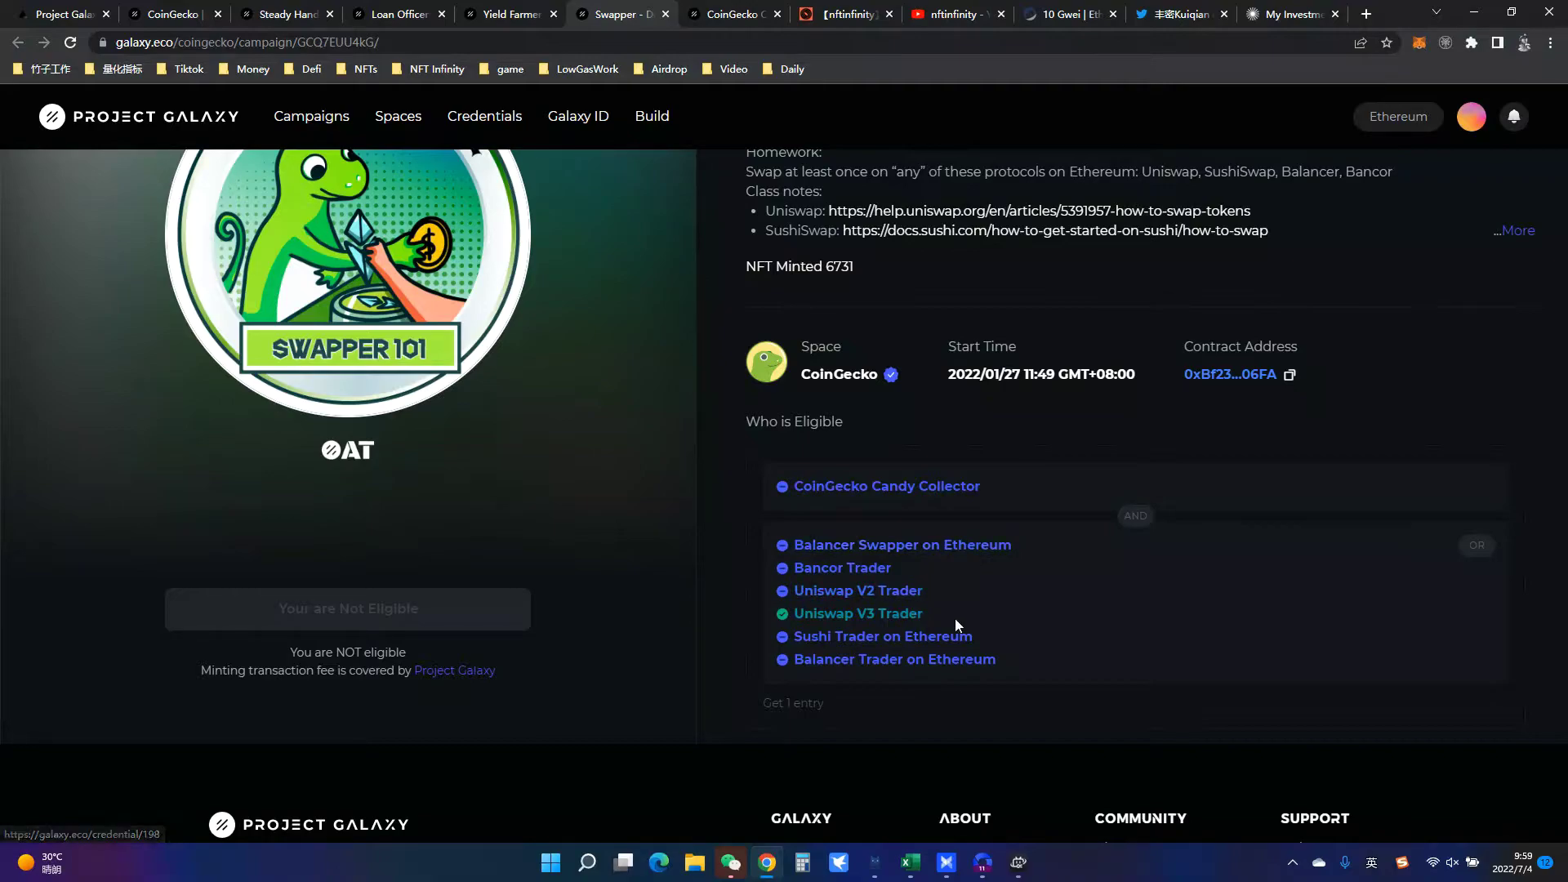
scroll(850, 654, "up", 2)
scroll(1003, 377, "down", 2)
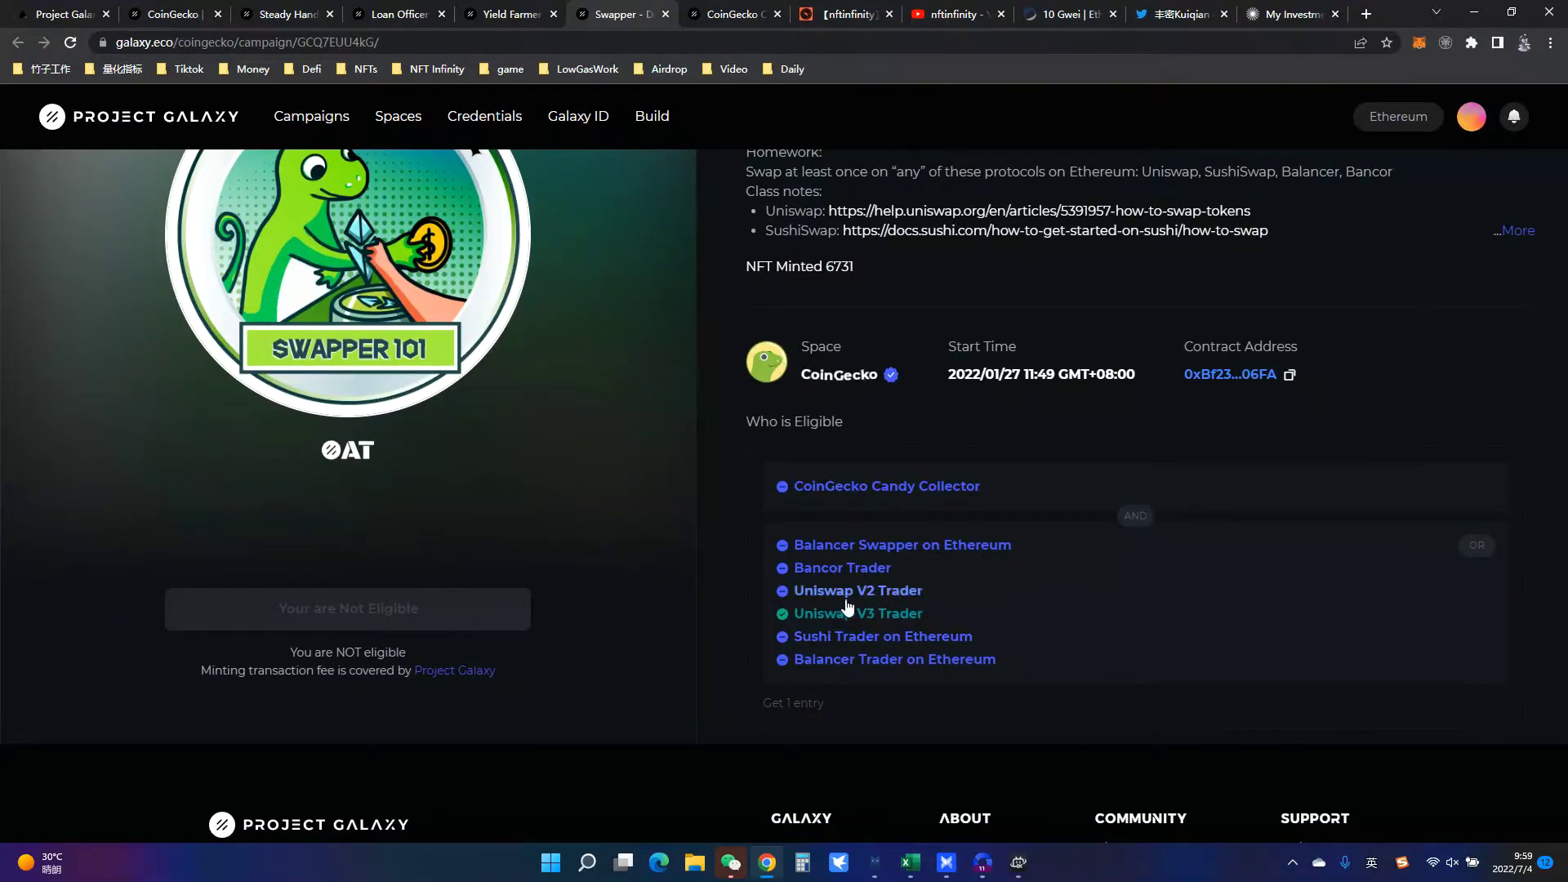
Step: Compare the Yield Farmer campaign's staking tasks with the Swapper campaign's trading tasks
left_click(508, 15)
left_click(581, 24)
left_click(498, 14)
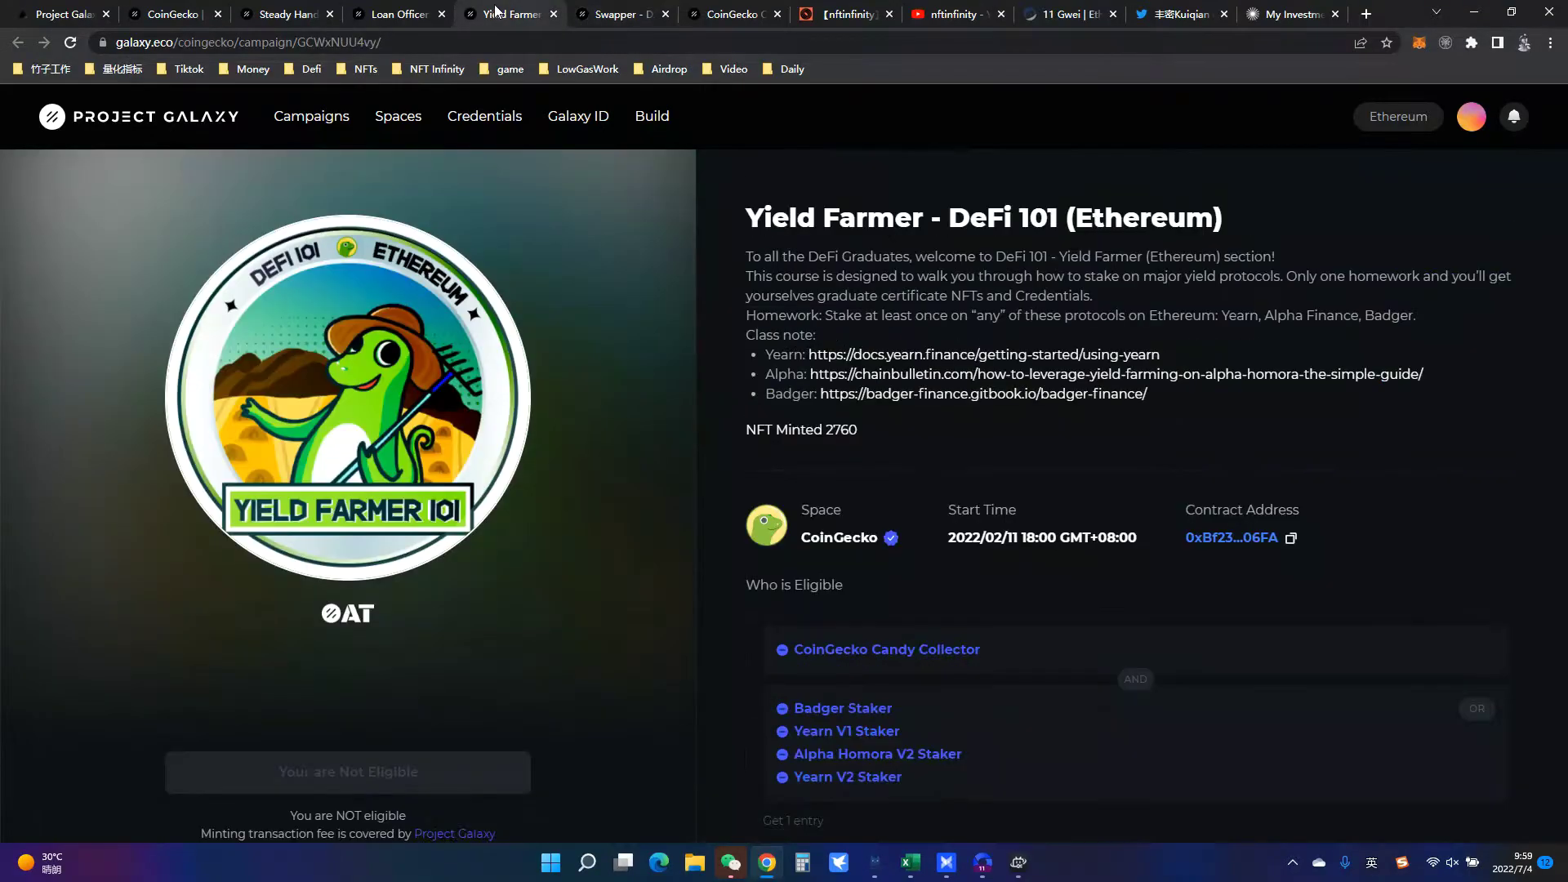
left_click(571, 12)
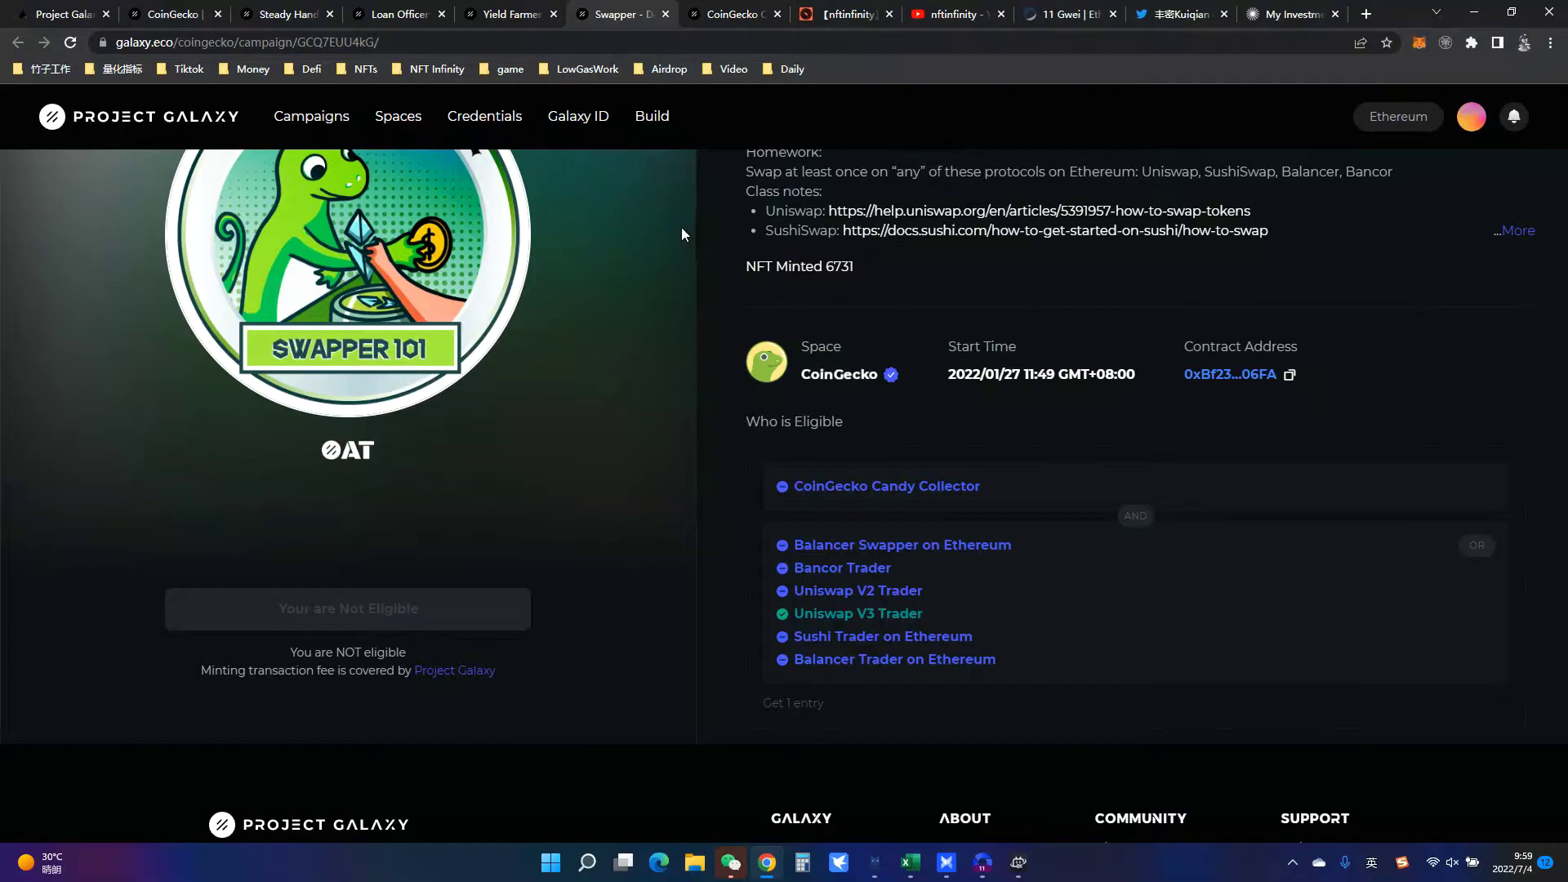
scroll(459, 219, "up", 1)
scroll(689, 389, "down", 1)
Step: Replace the CoinGecko Candy Collector page with RabbitHole's app.rabbithole.gg/skills page and look through its skills
left_click(731, 14)
left_click(734, 40)
type("app")
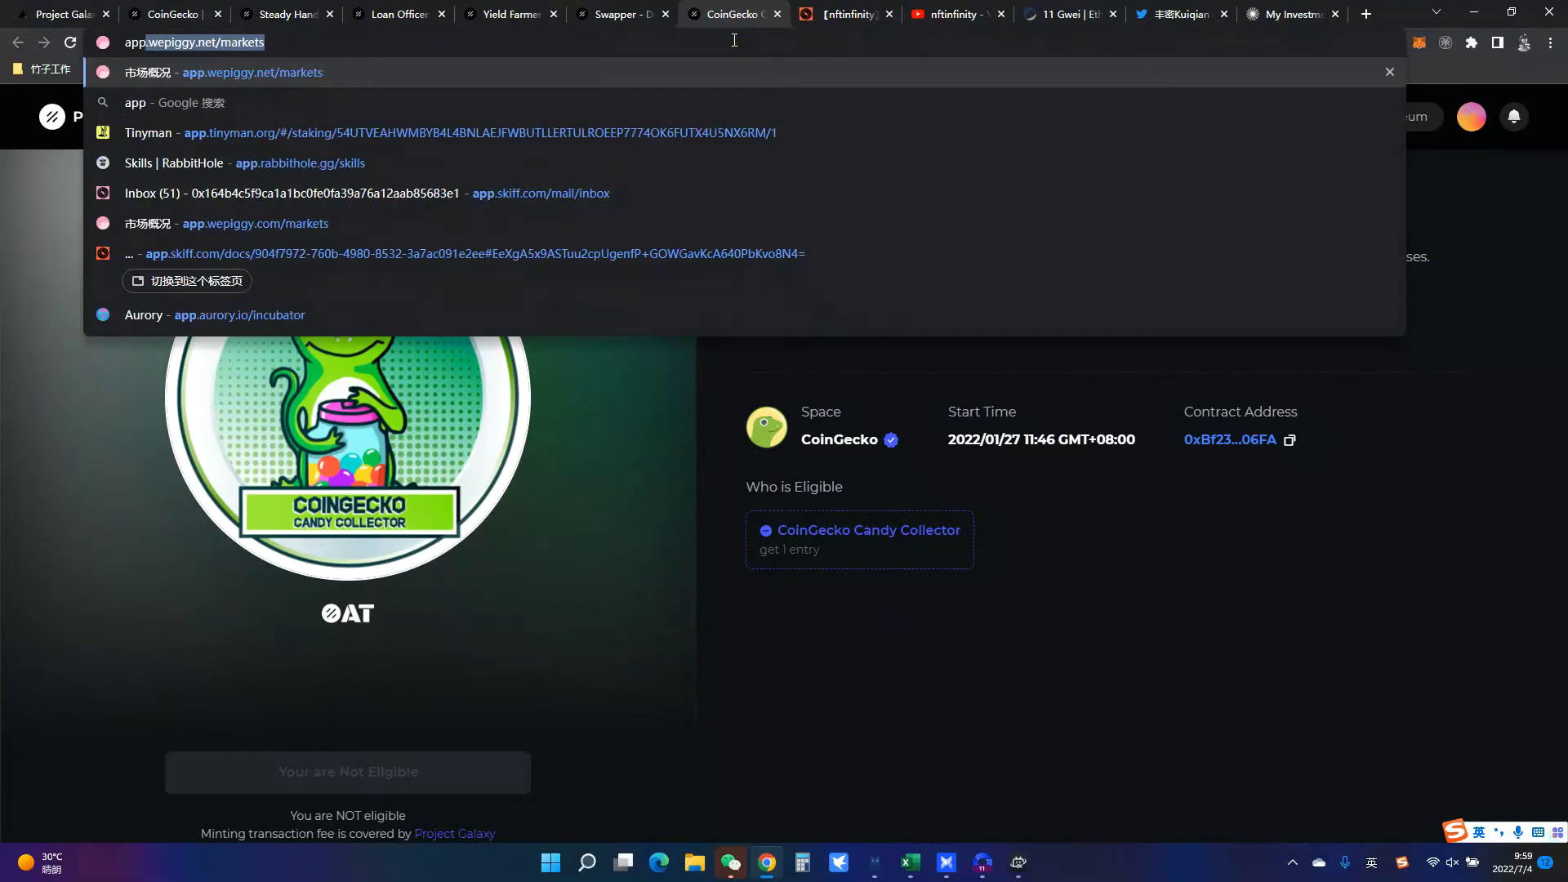
type(".ra")
key("Return")
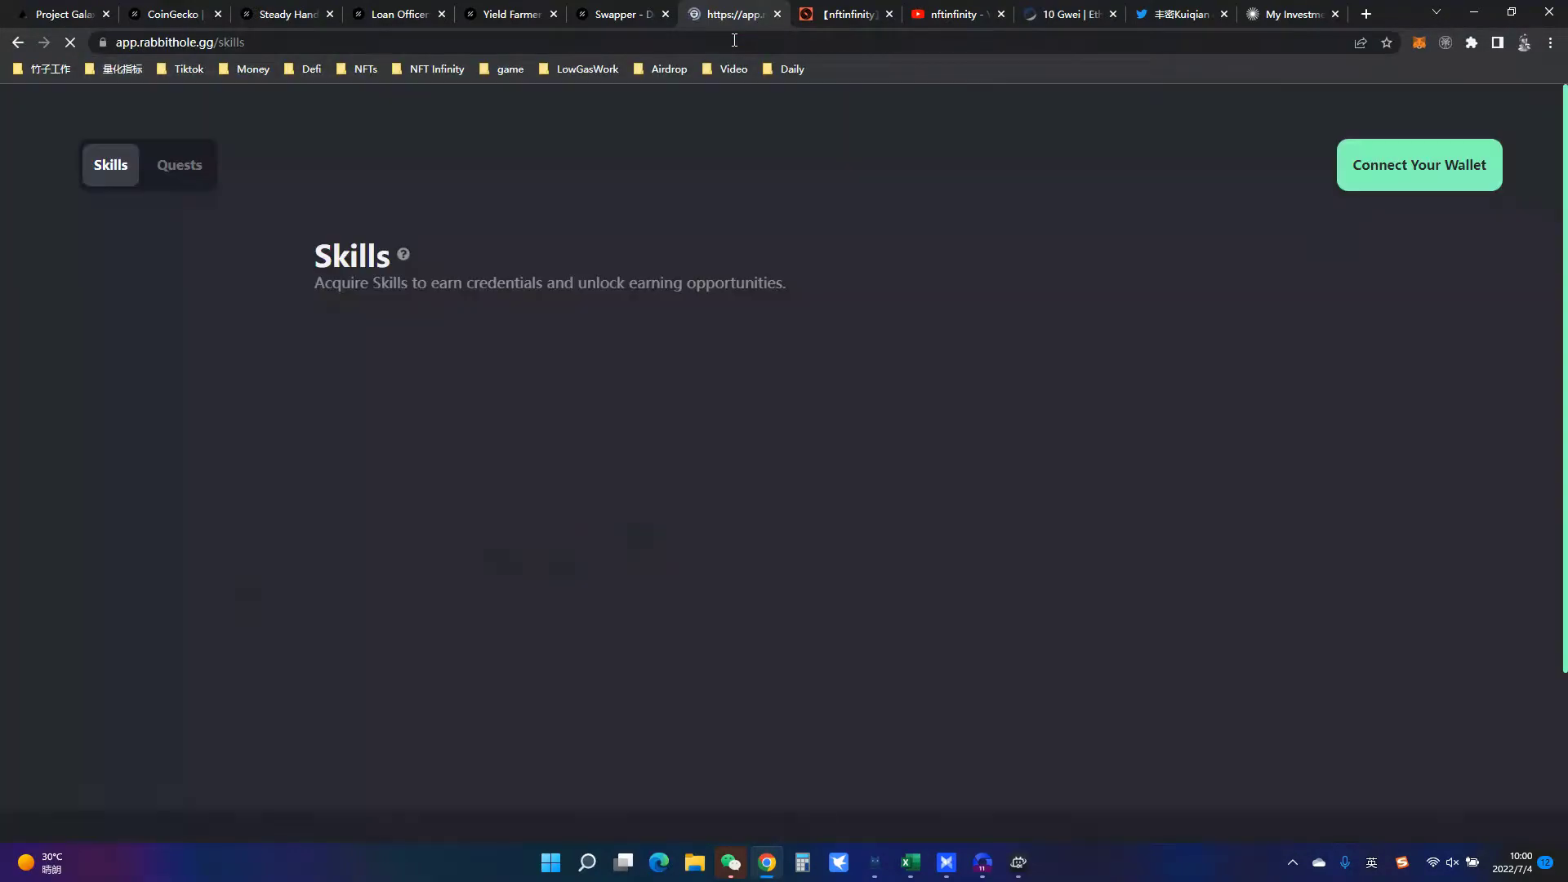
scroll(702, 212, "down", 2)
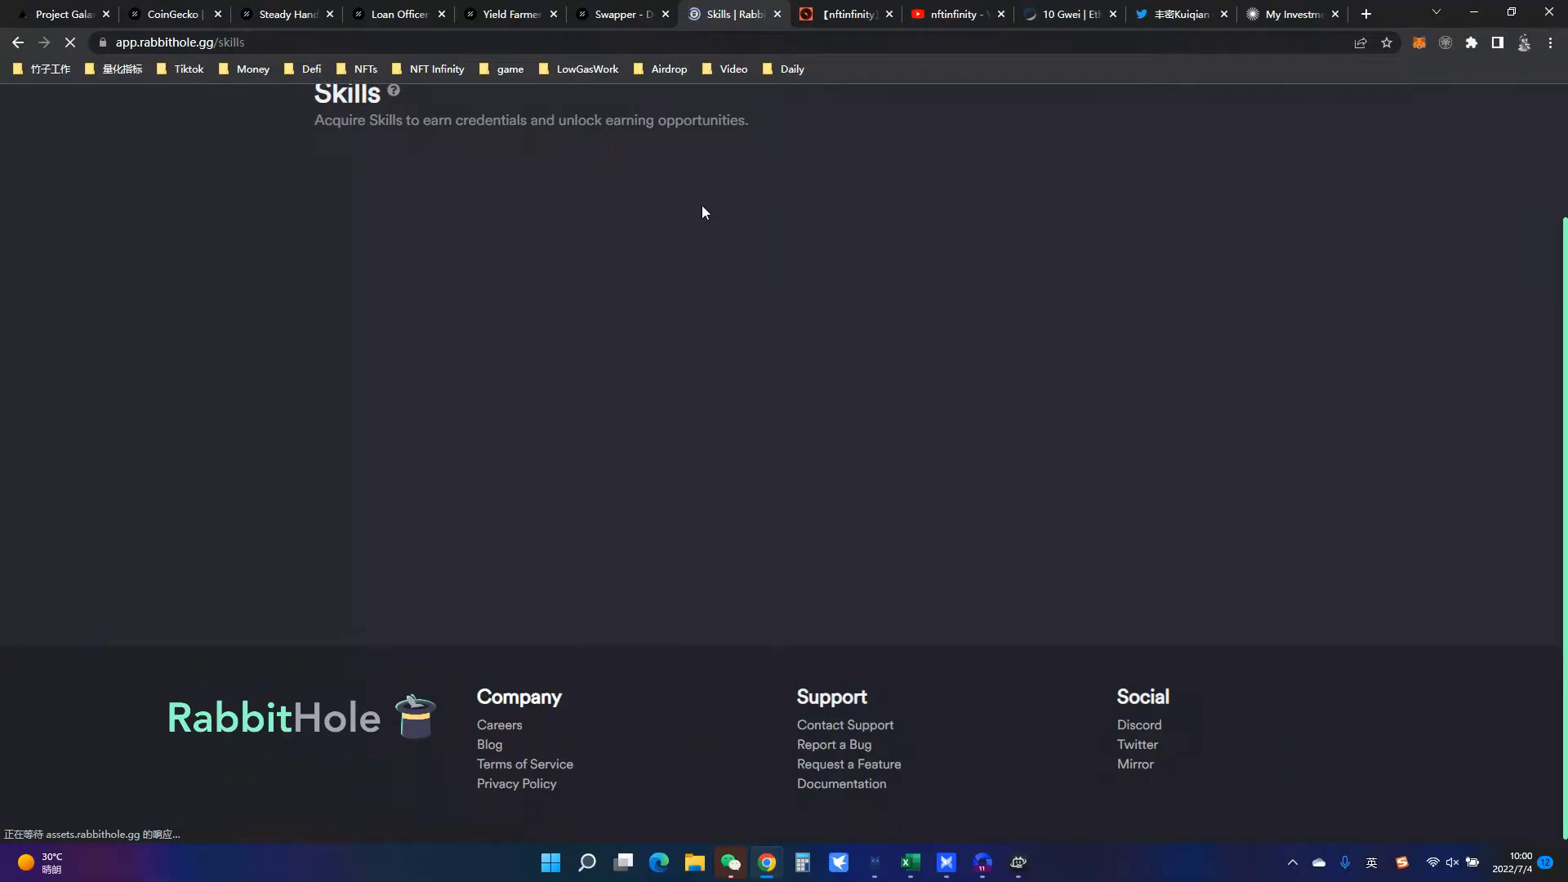
scroll(830, 278, "down", 2)
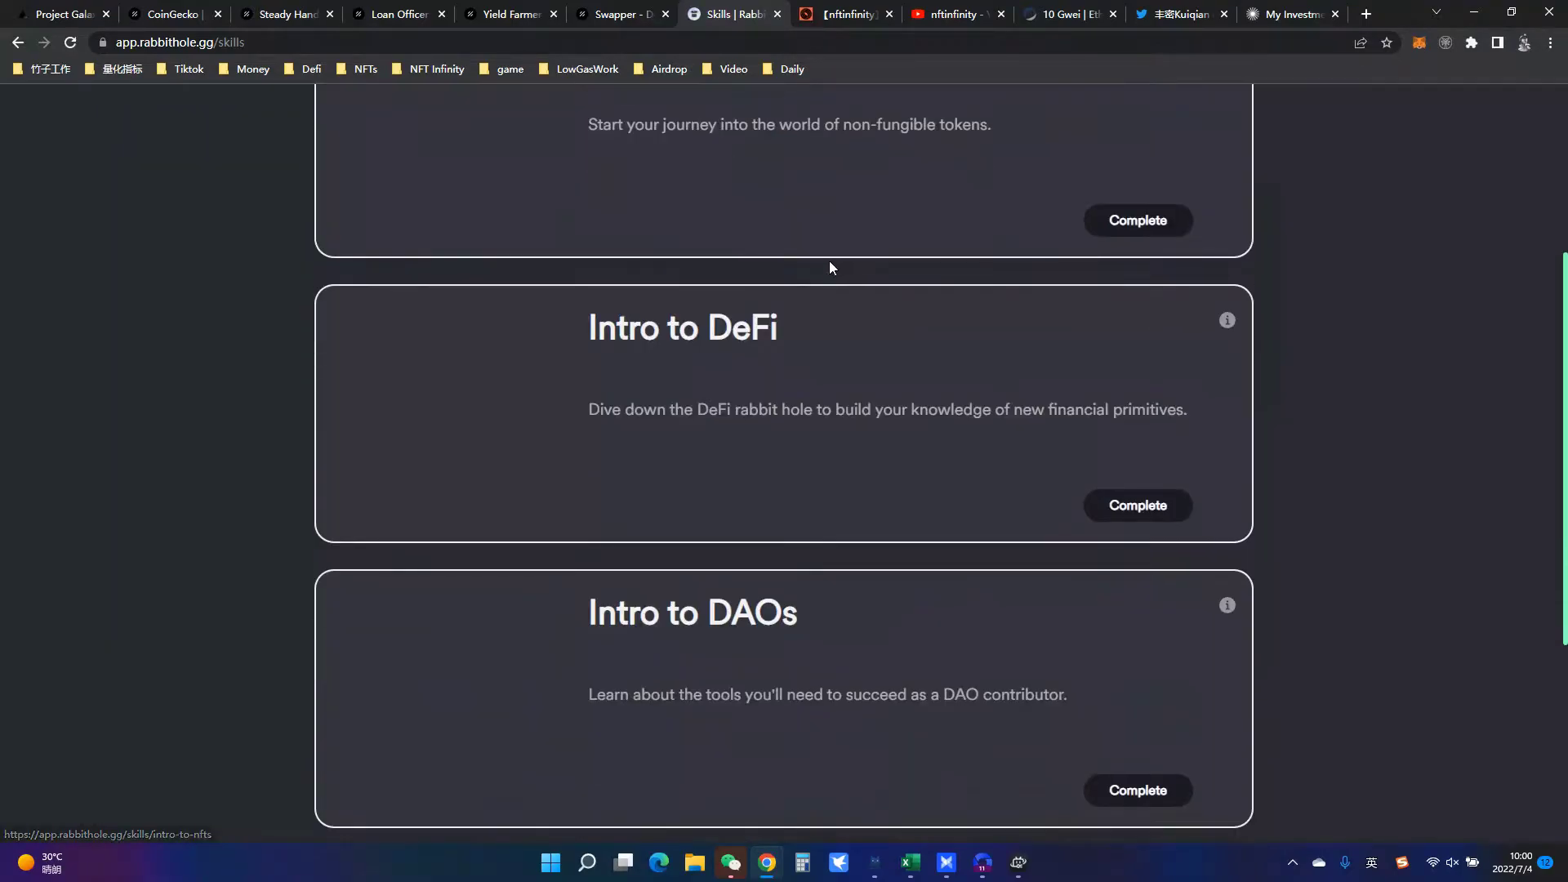
scroll(830, 267, "up", 2)
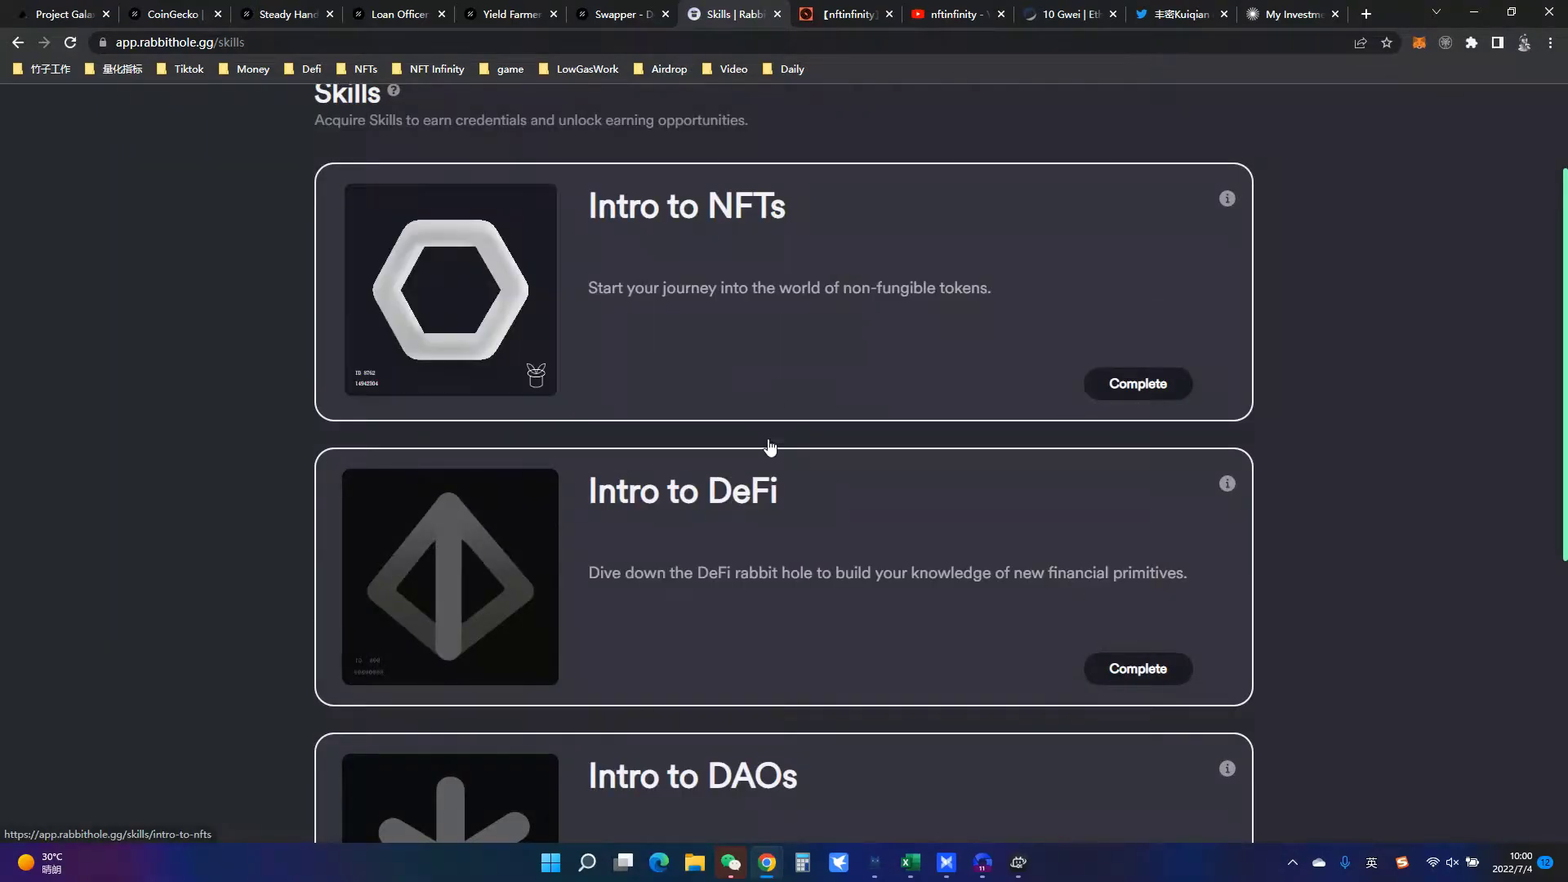
Step: Examine the Intro to NFTs, Intro to DeFi and Intro to DAOs entries in RabbitHole's skills list
scroll(770, 448, "down", 2)
scroll(929, 578, "up", 2)
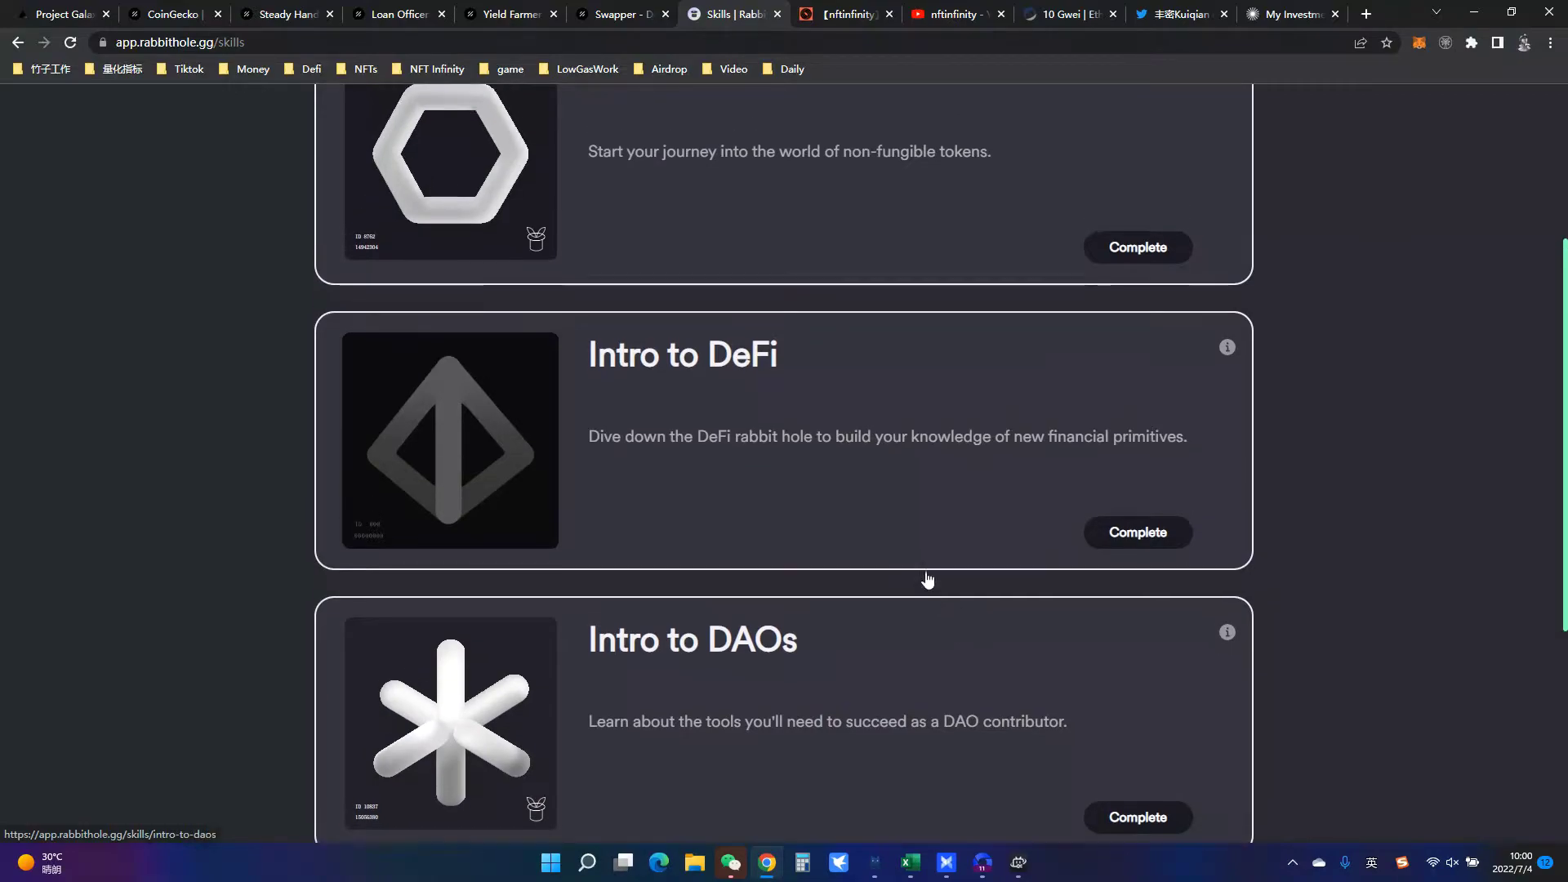
scroll(752, 409, "down", 2)
scroll(654, 425, "up", 2)
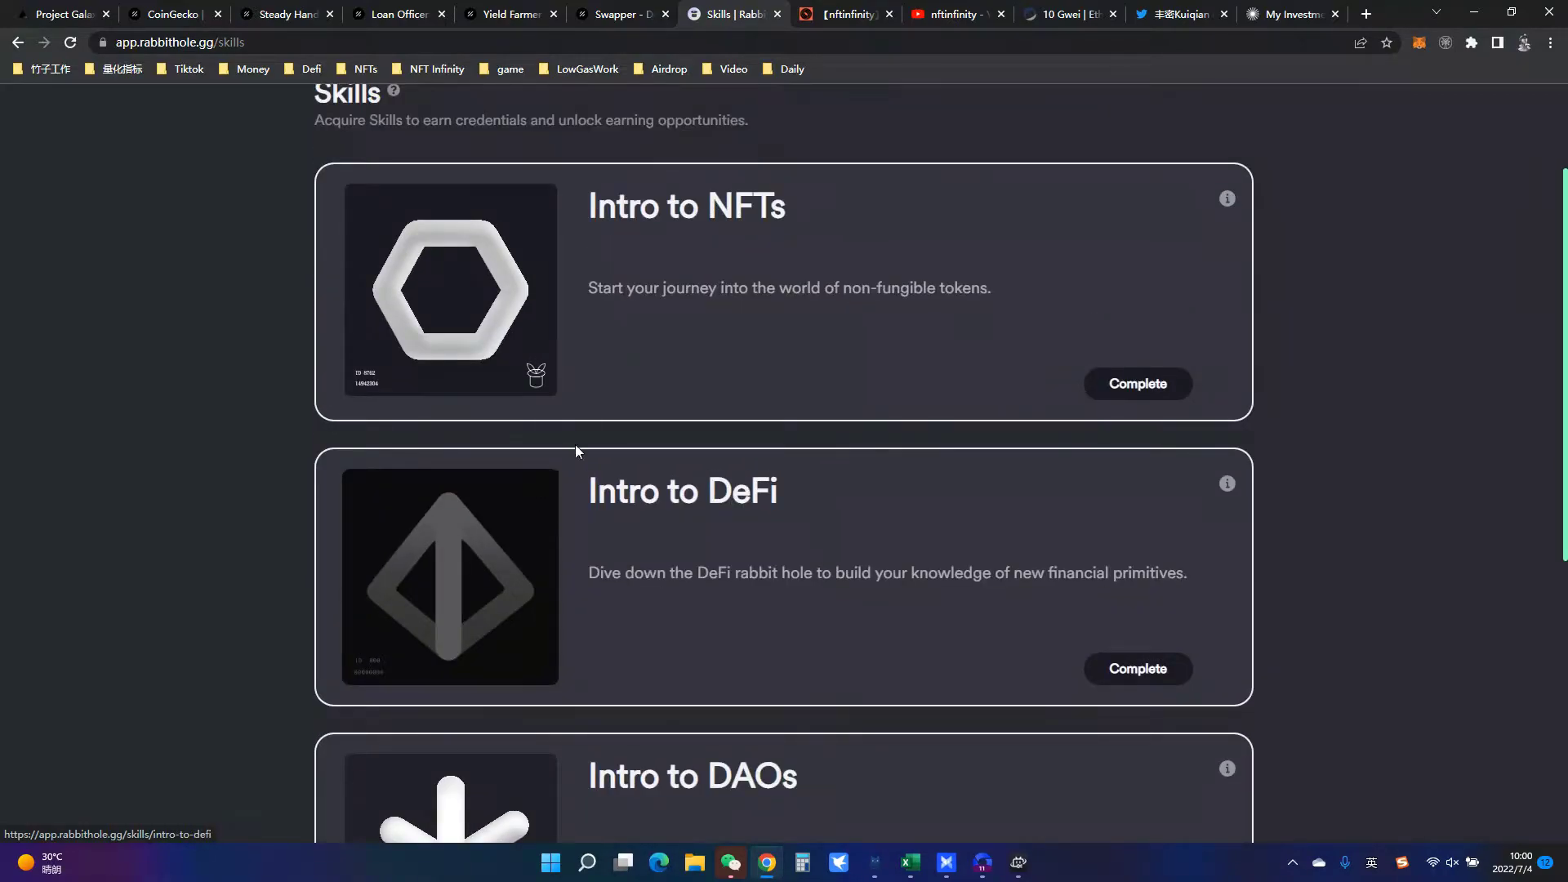
scroll(588, 445, "down", 2)
scroll(1276, 513, "up", 2)
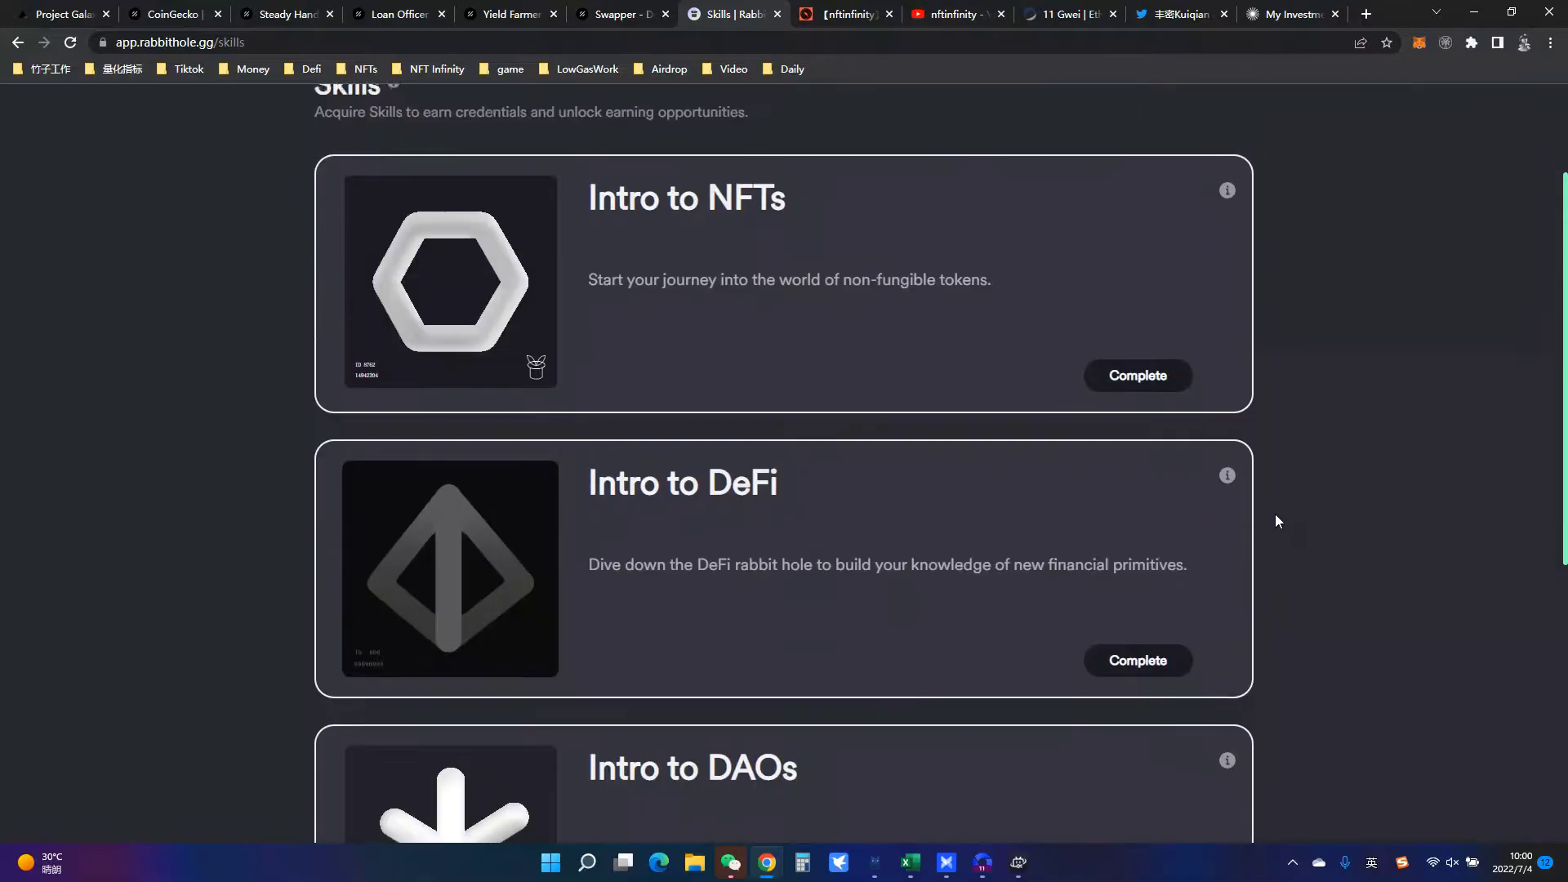
scroll(1268, 527, "down", 2)
scroll(938, 445, "up", 4)
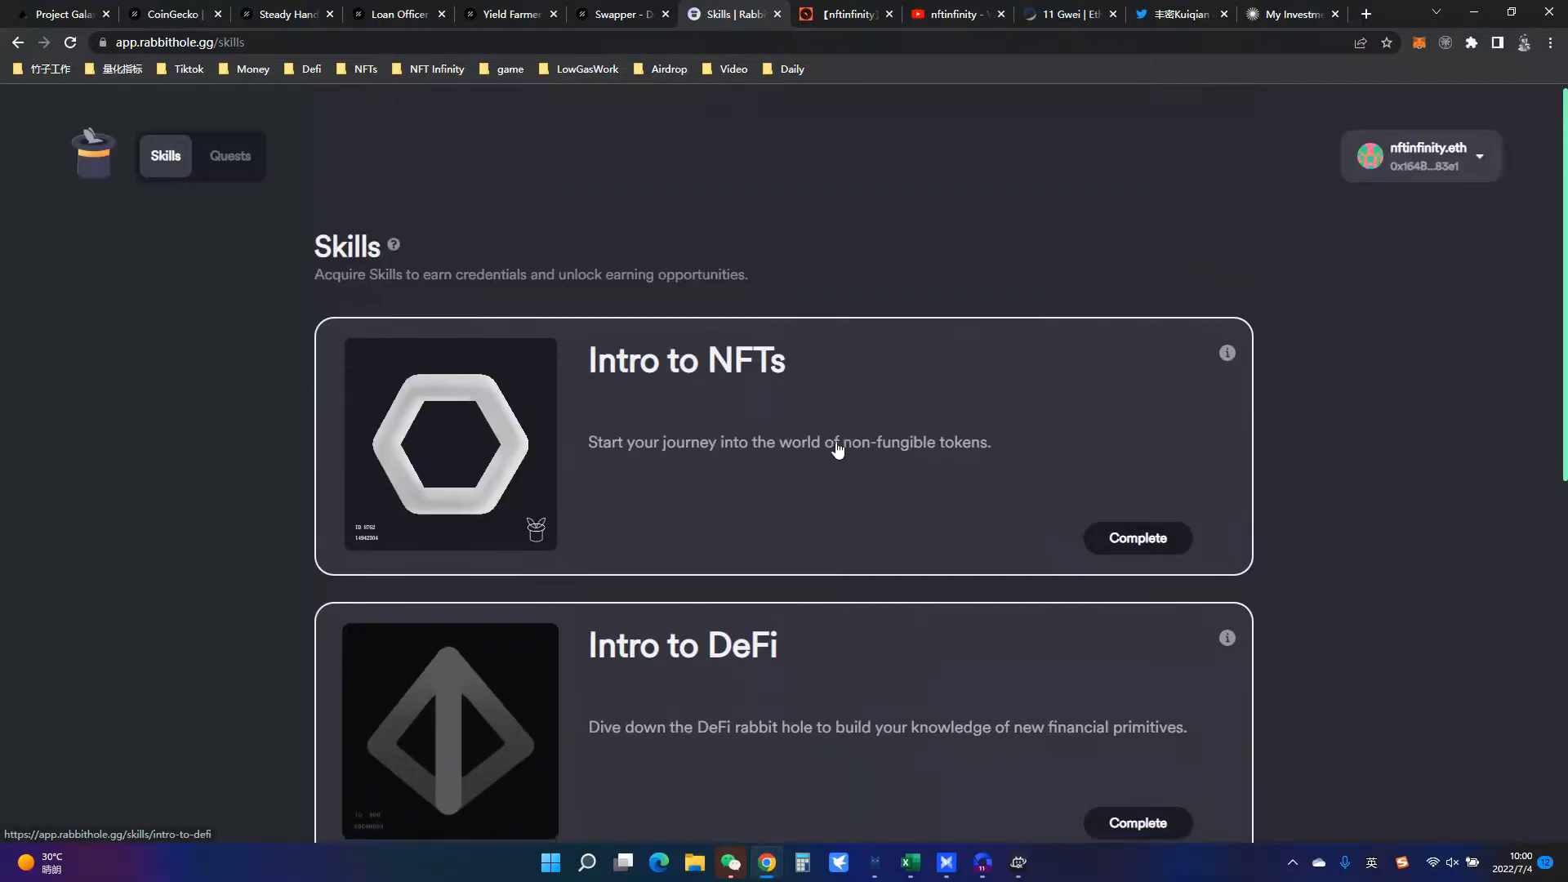
scroll(907, 383, "down", 2)
scroll(984, 347, "down", 2)
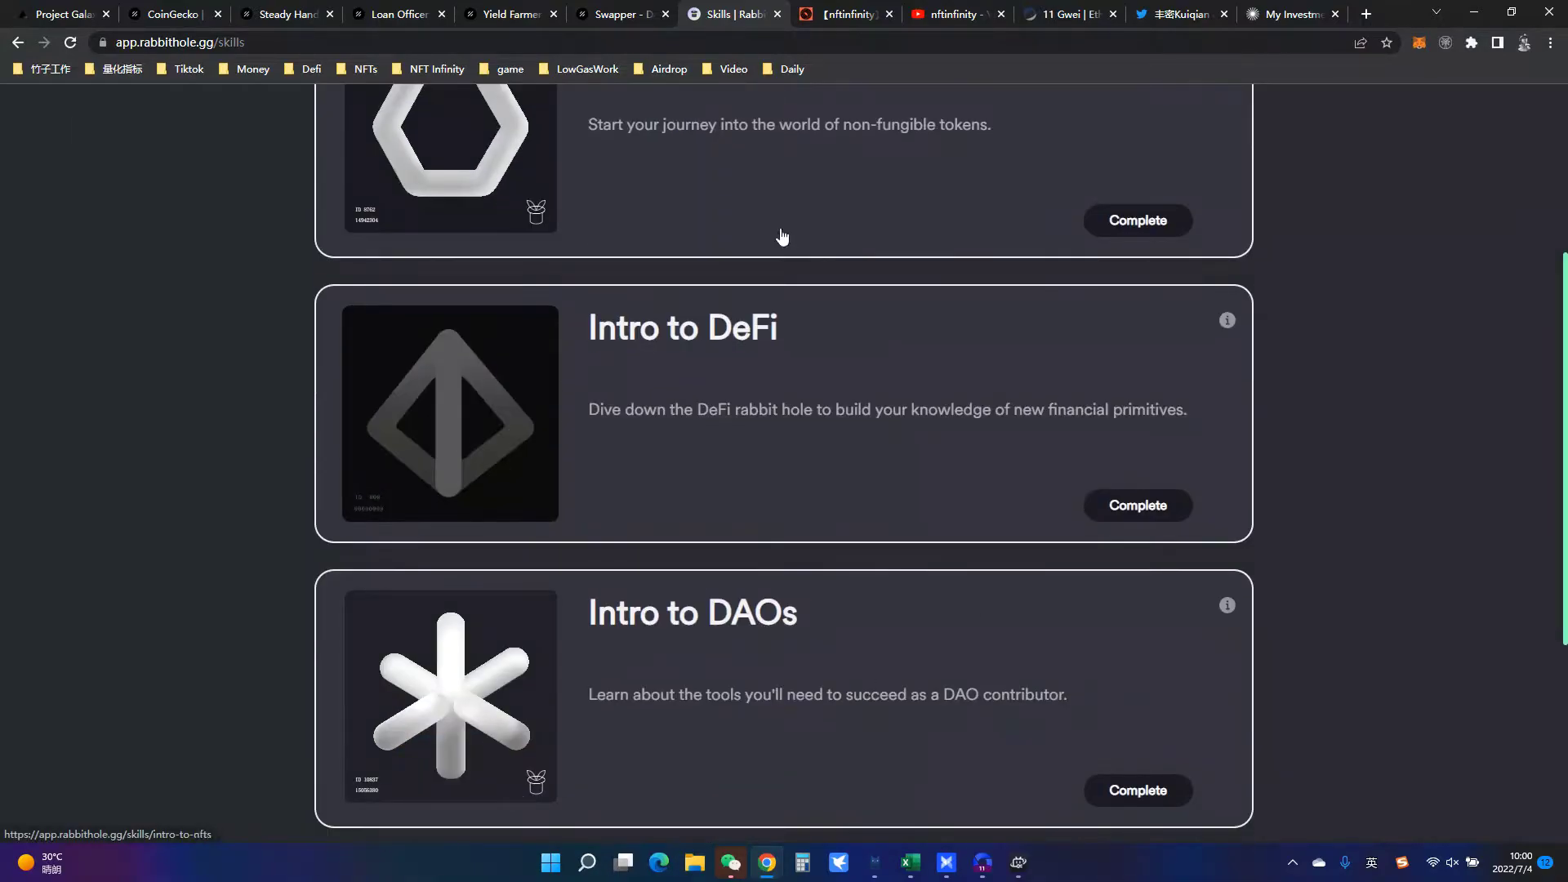
Step: Compare Project Galaxy's Yield Farmer campaign with the skills offered on RabbitHole
left_click(618, 49)
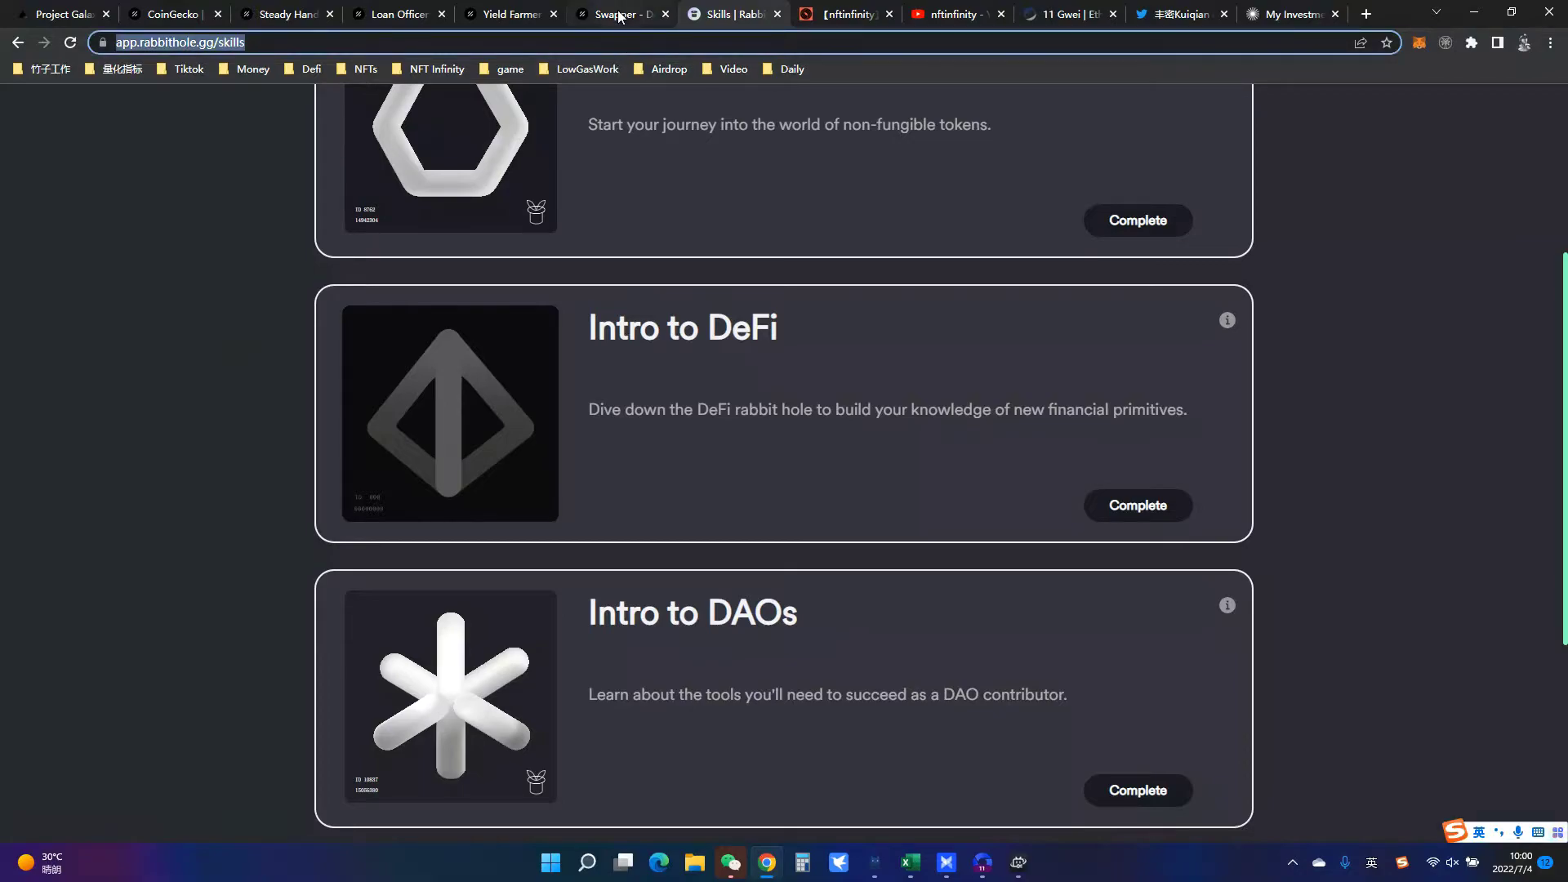
left_click(620, 14)
left_click(501, 15)
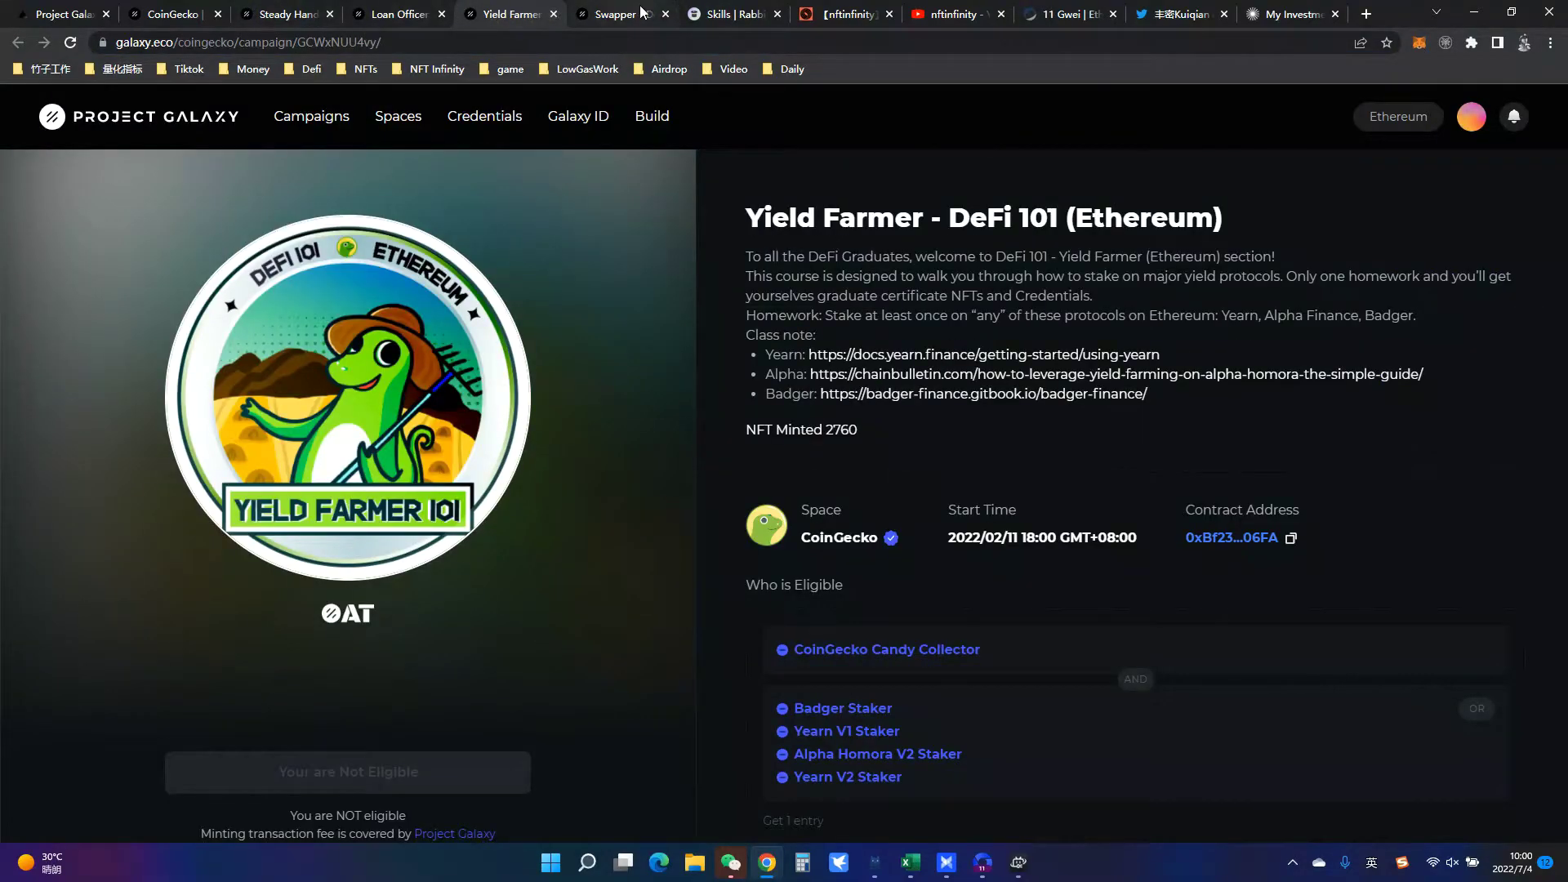
left_click(720, 14)
scroll(784, 455, "up", 4)
scroll(918, 595, "down", 4)
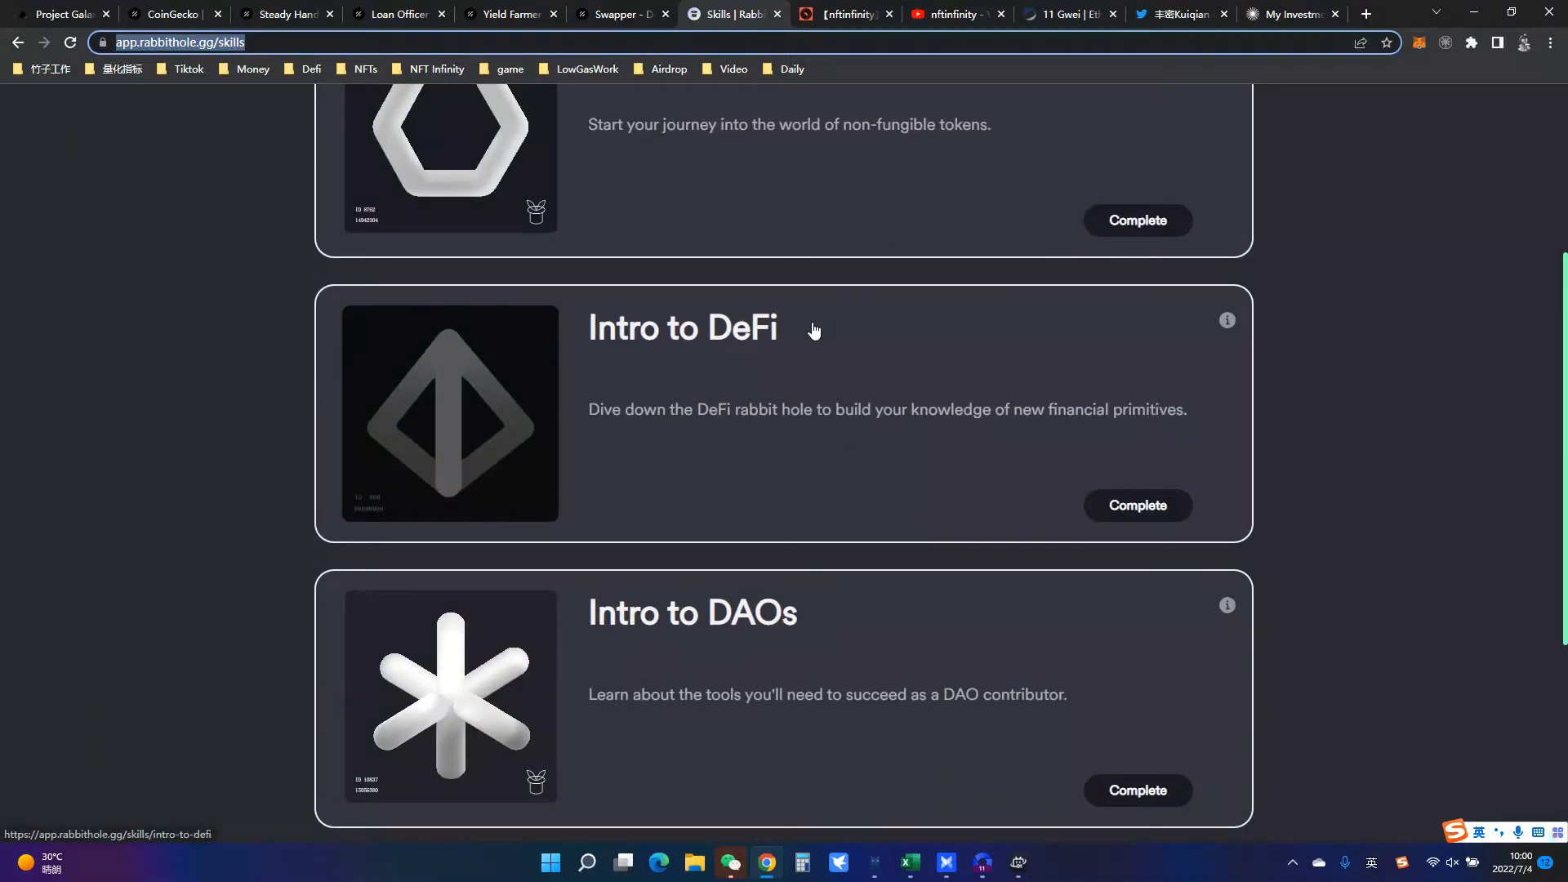
scroll(812, 332, "up", 2)
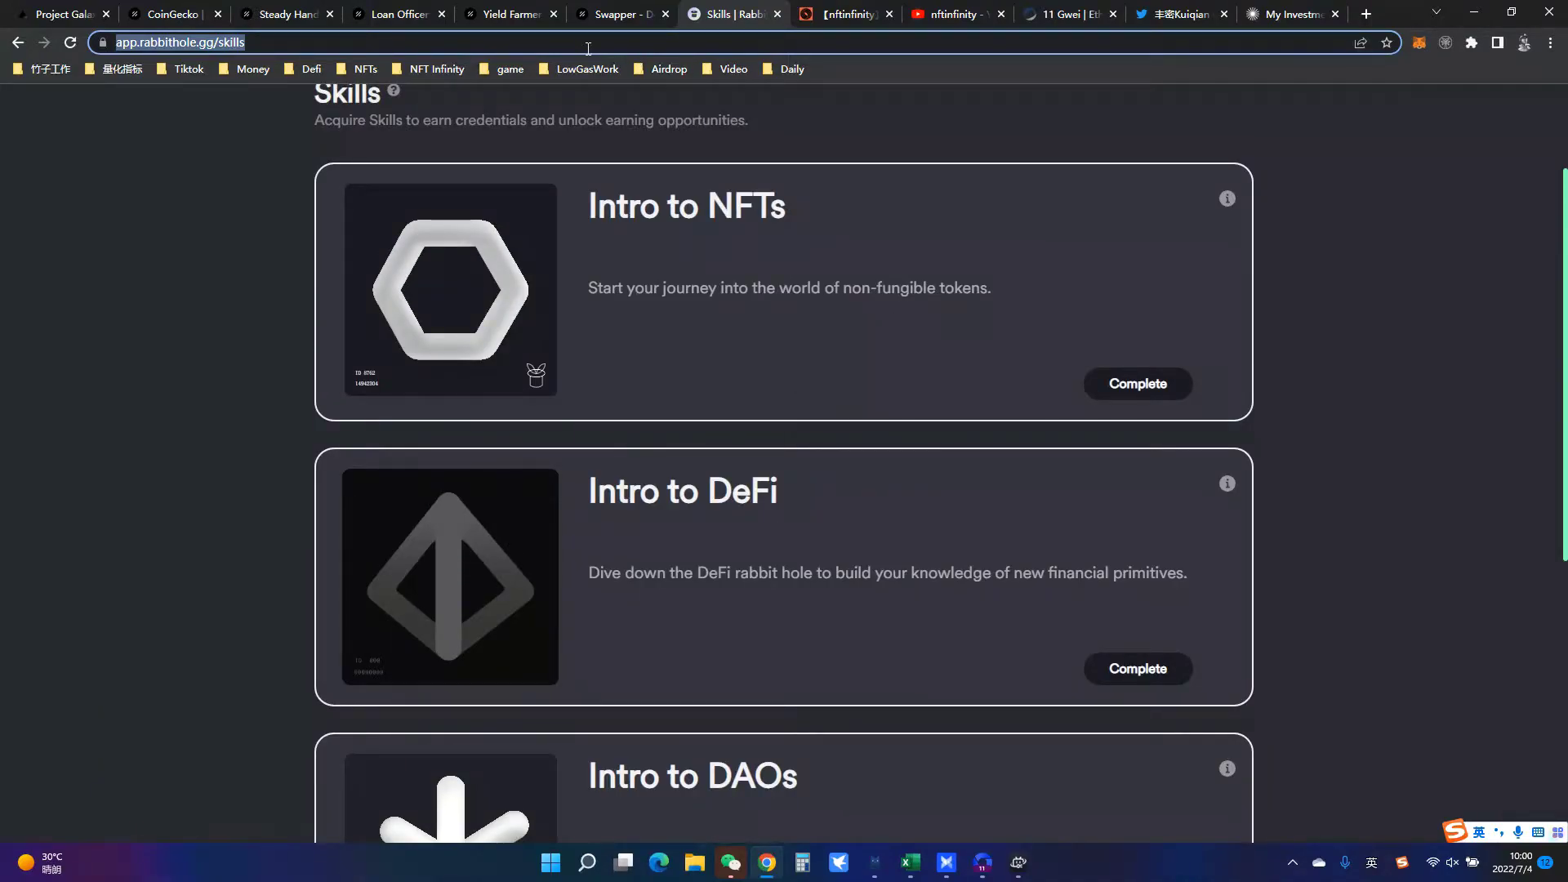
scroll(641, 282, "up", 2)
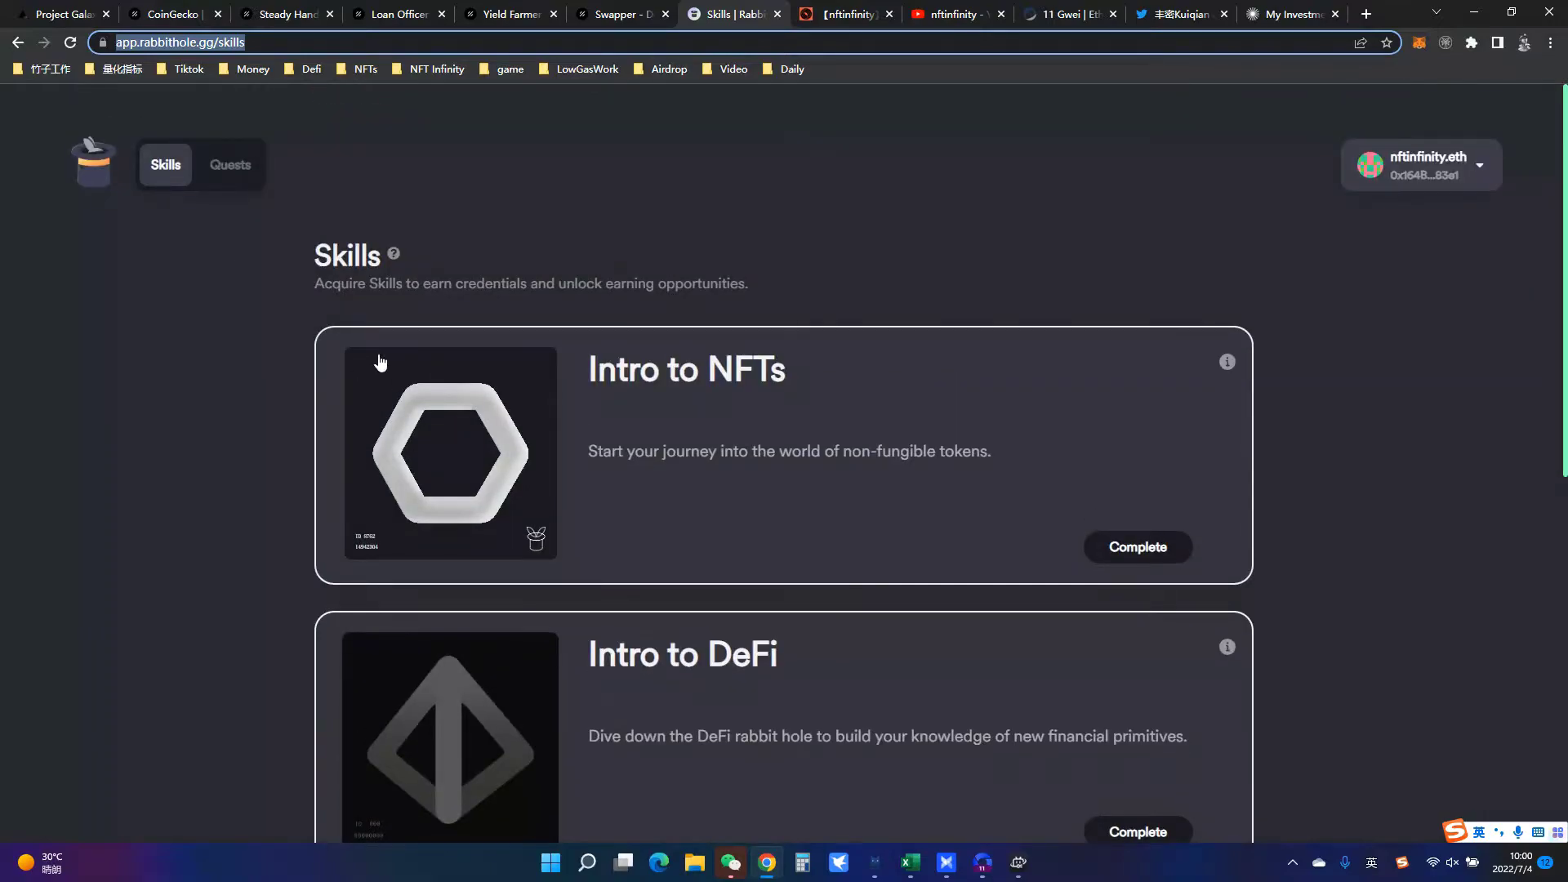
scroll(572, 355, "down", 6)
scroll(530, 310, "up", 1)
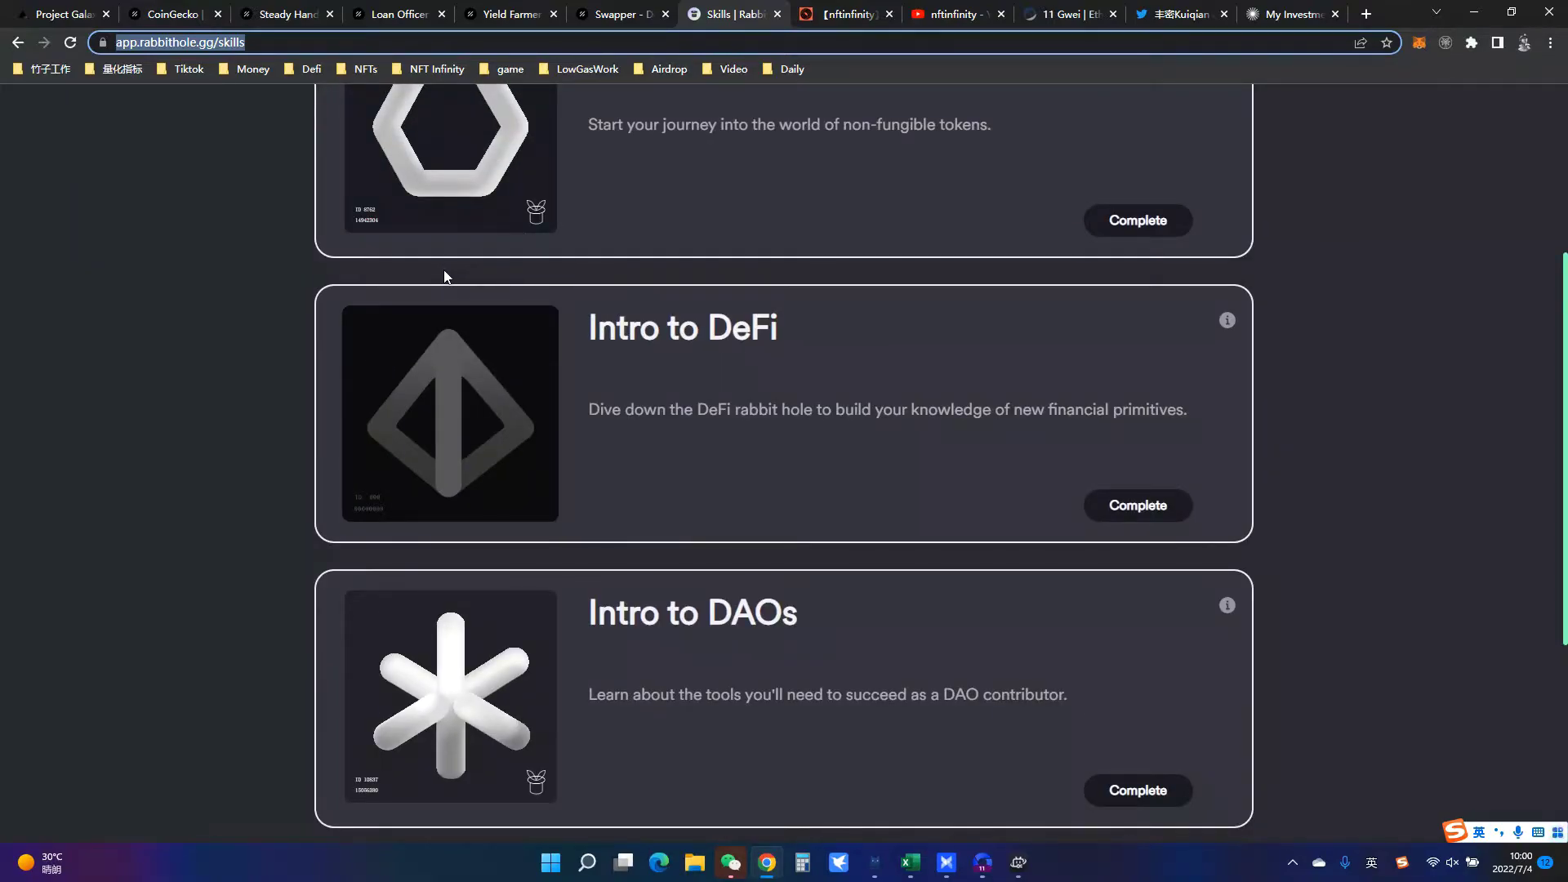
Step: Open the Intro to NFTs skill and review its Zora, PartyBid and Mirror tasks
left_click(720, 197)
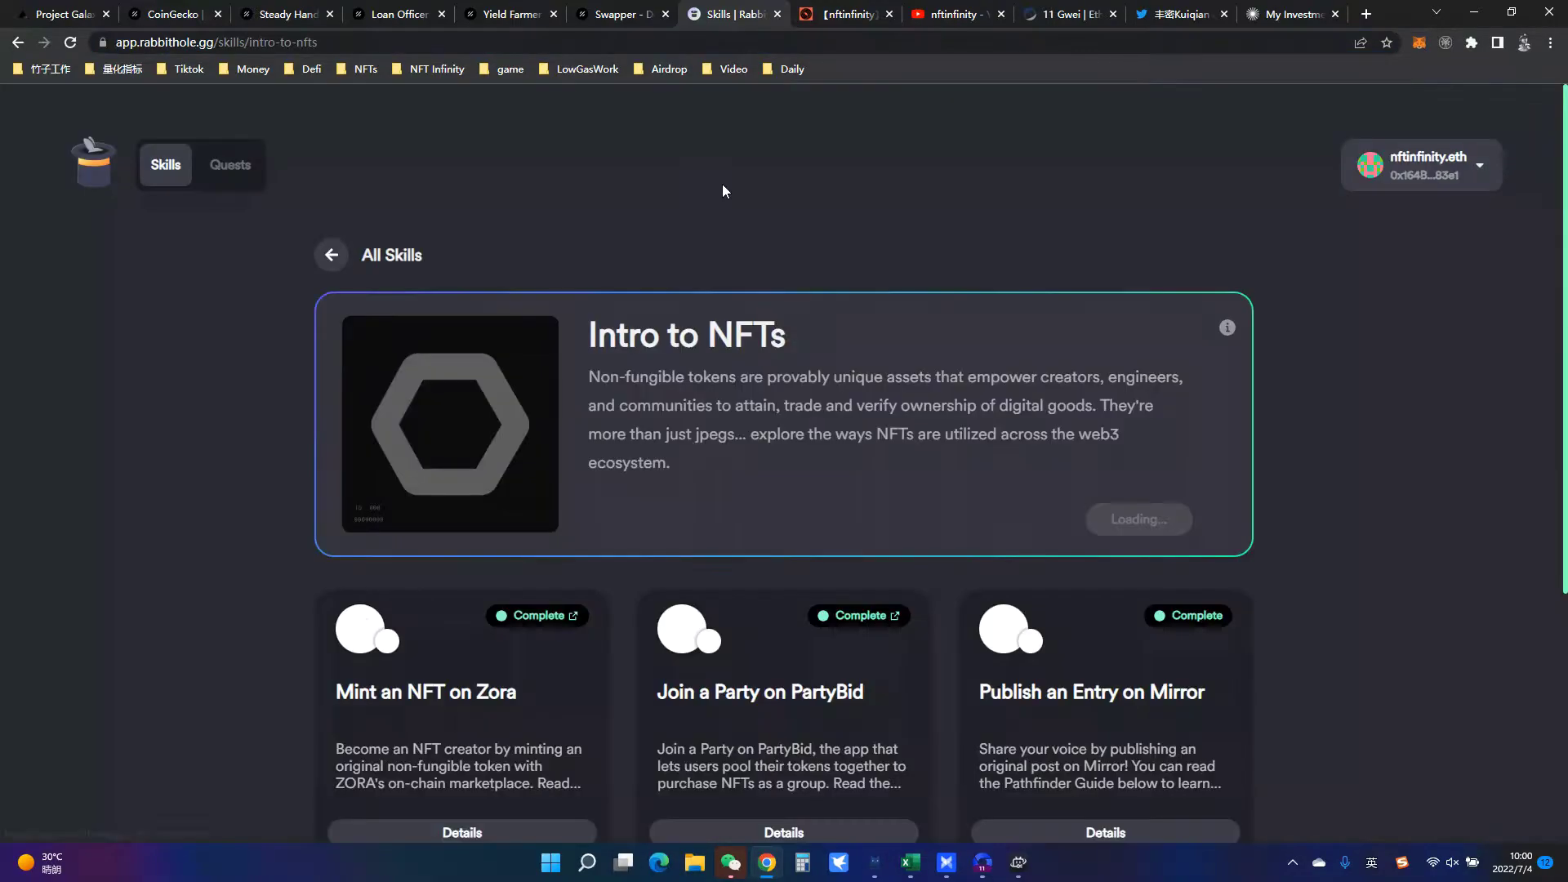
scroll(708, 490, "down", 2)
scroll(708, 496, "down", 2)
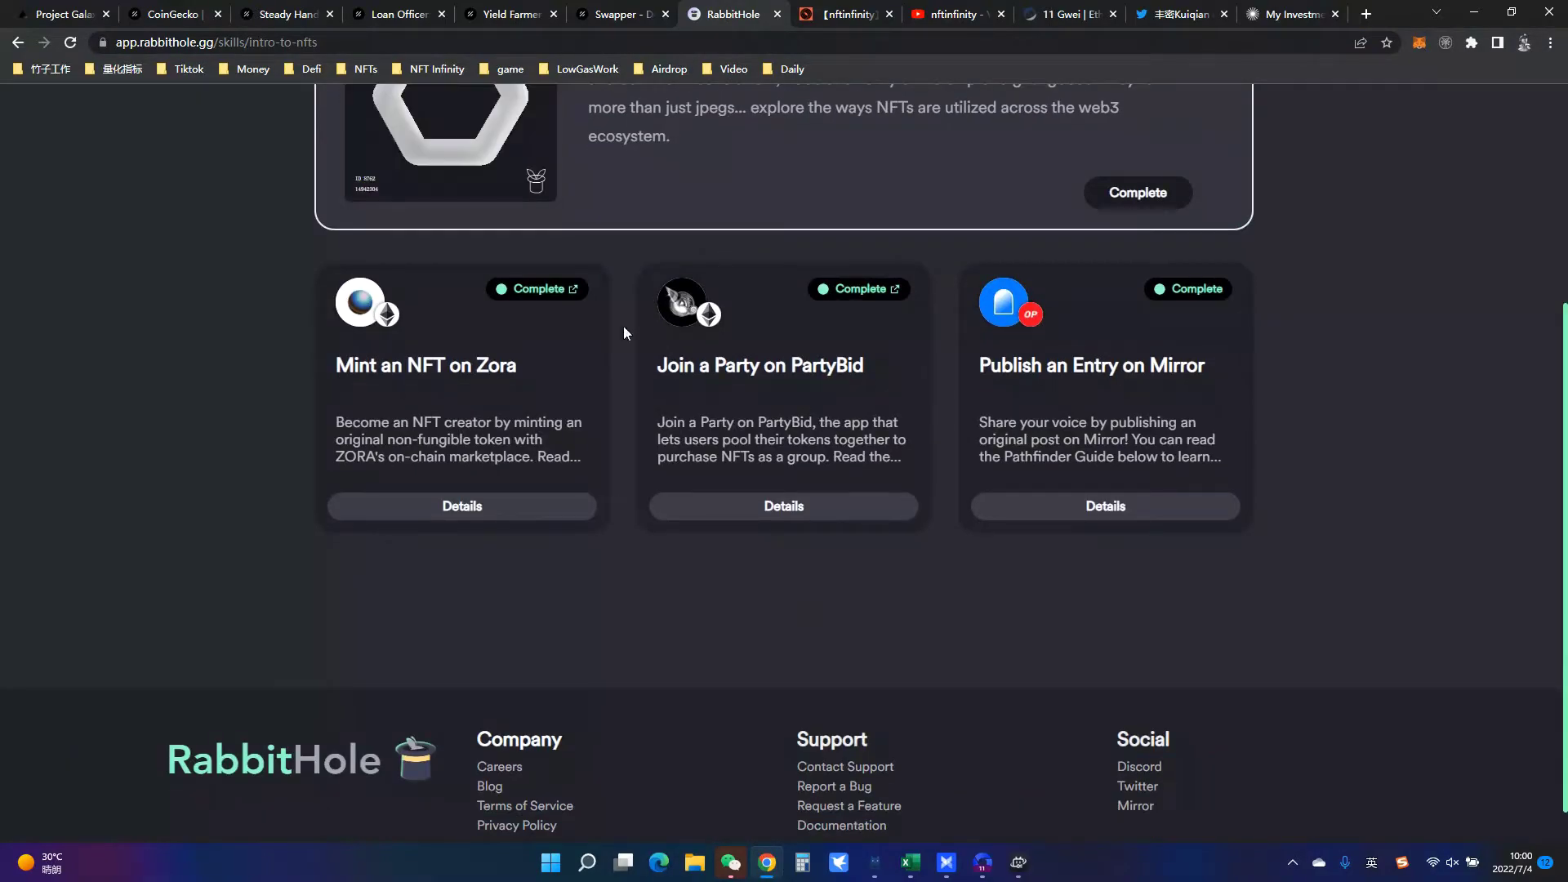
Step: Replace the RabbitHole page with ens.domains and launch the ENS app
left_click(215, 44)
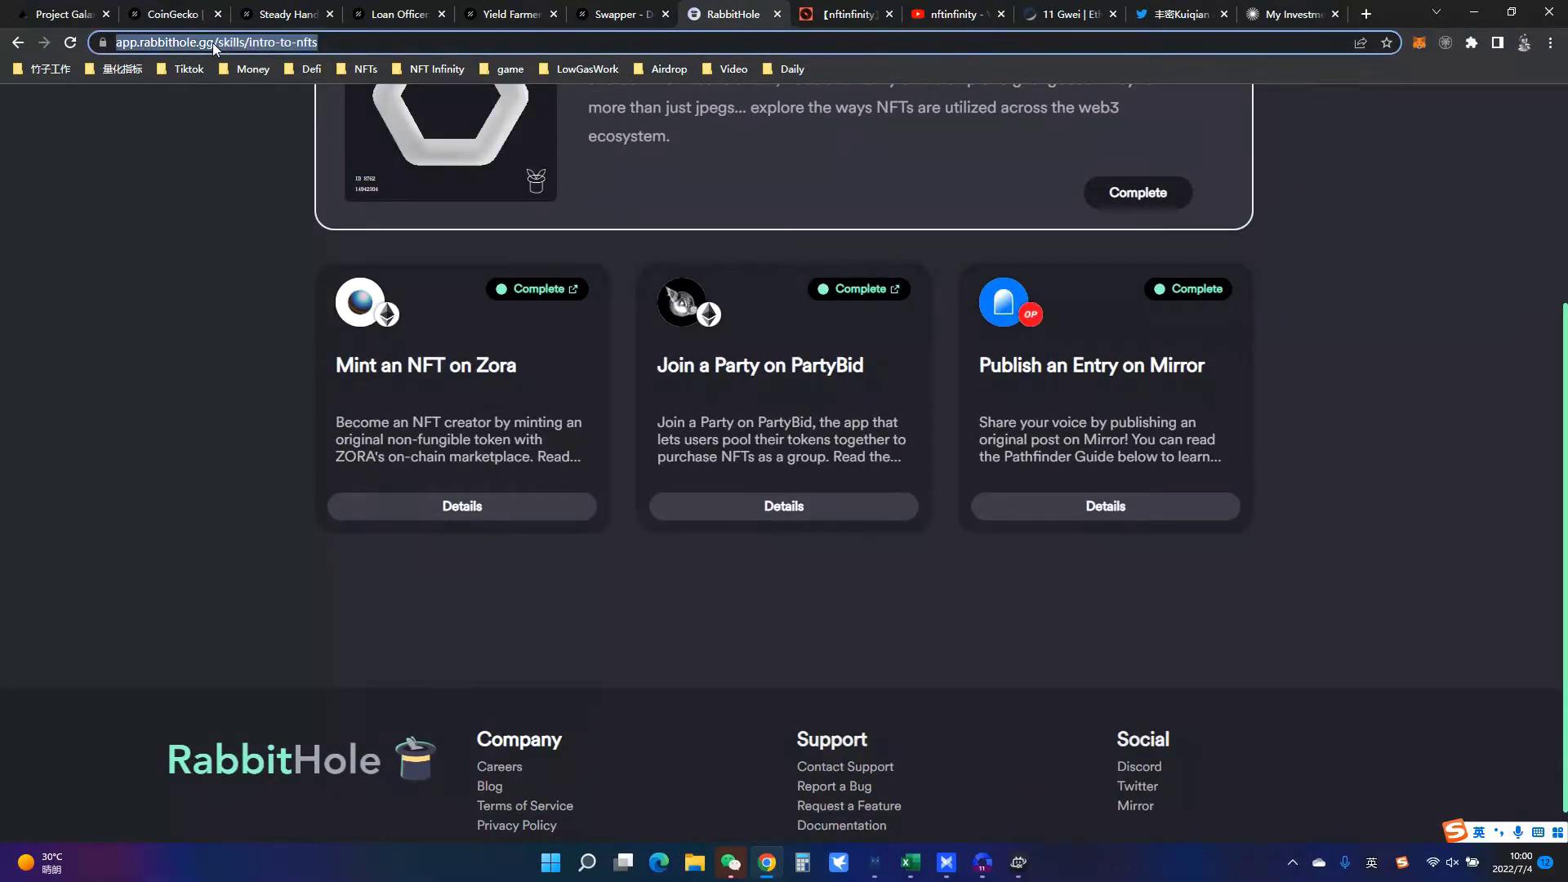
type("ens")
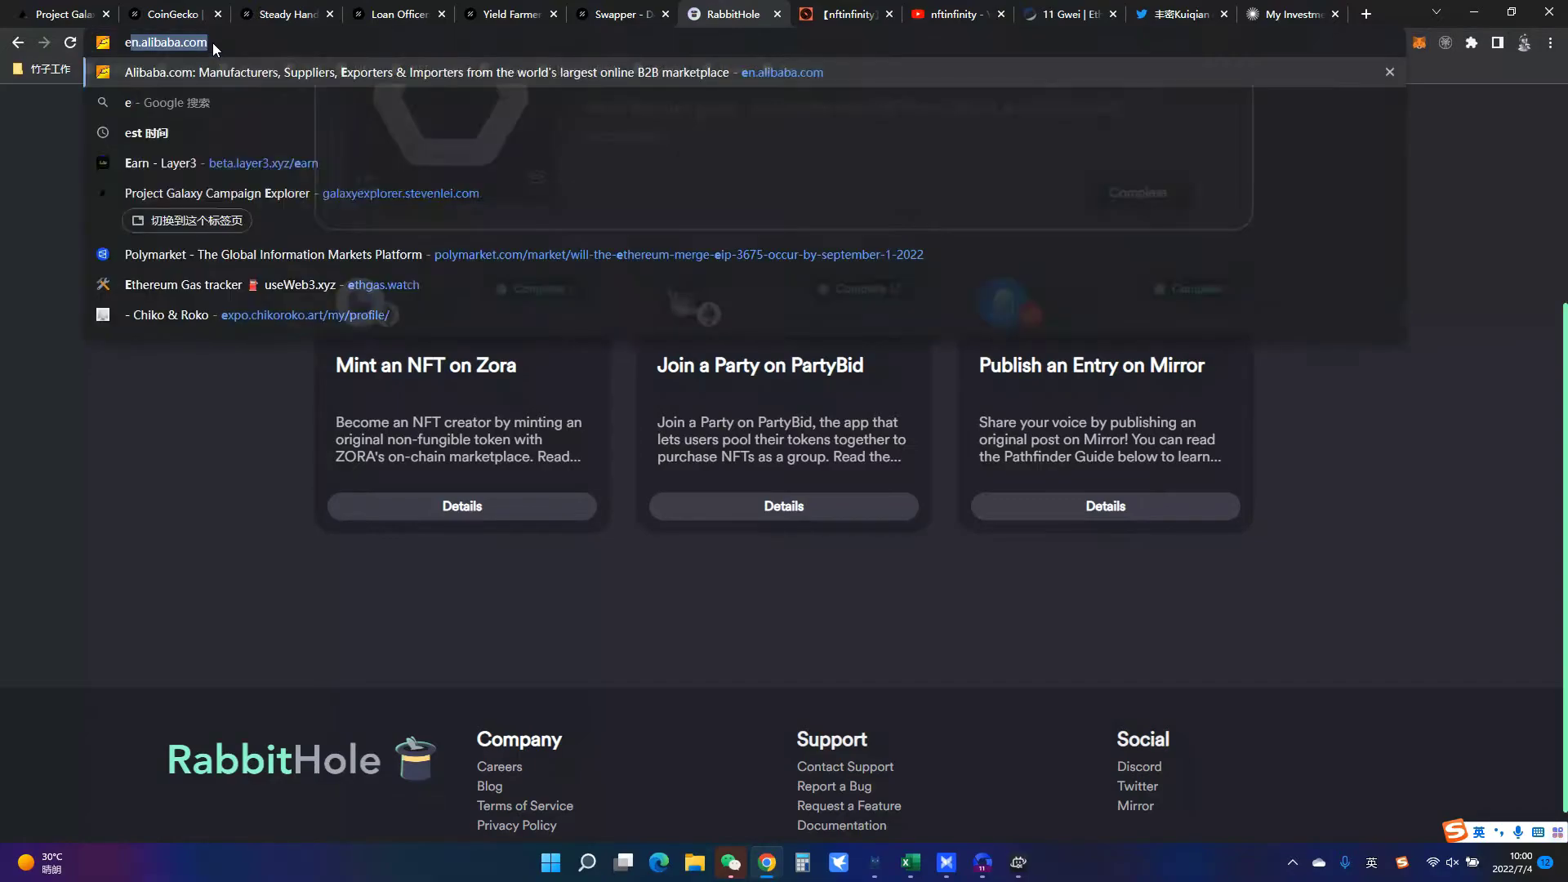
key("Return")
left_click(309, 259)
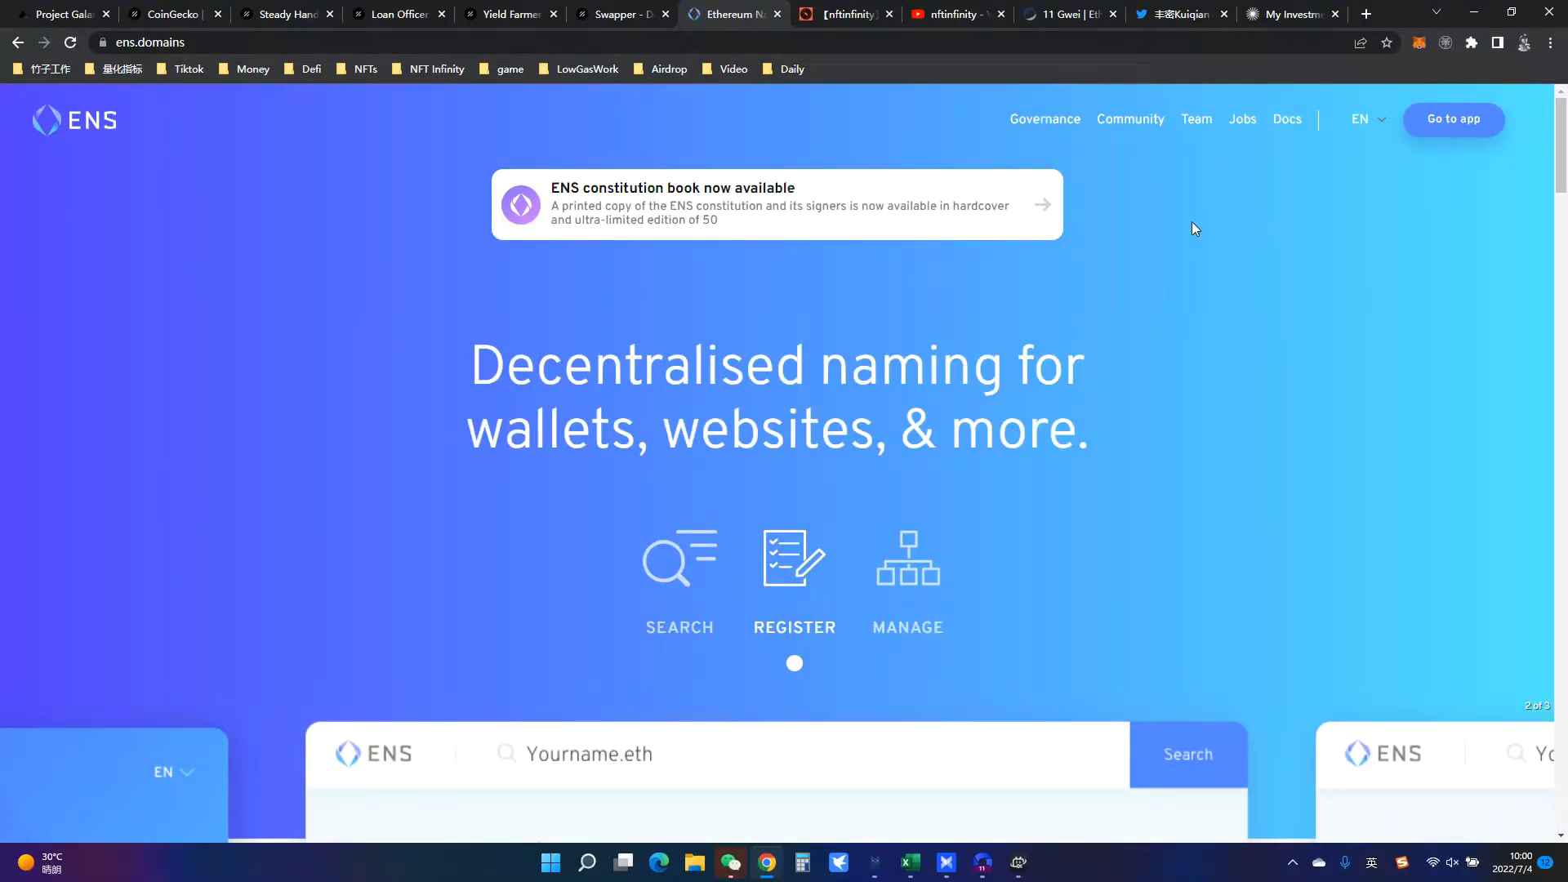
left_click(1454, 118)
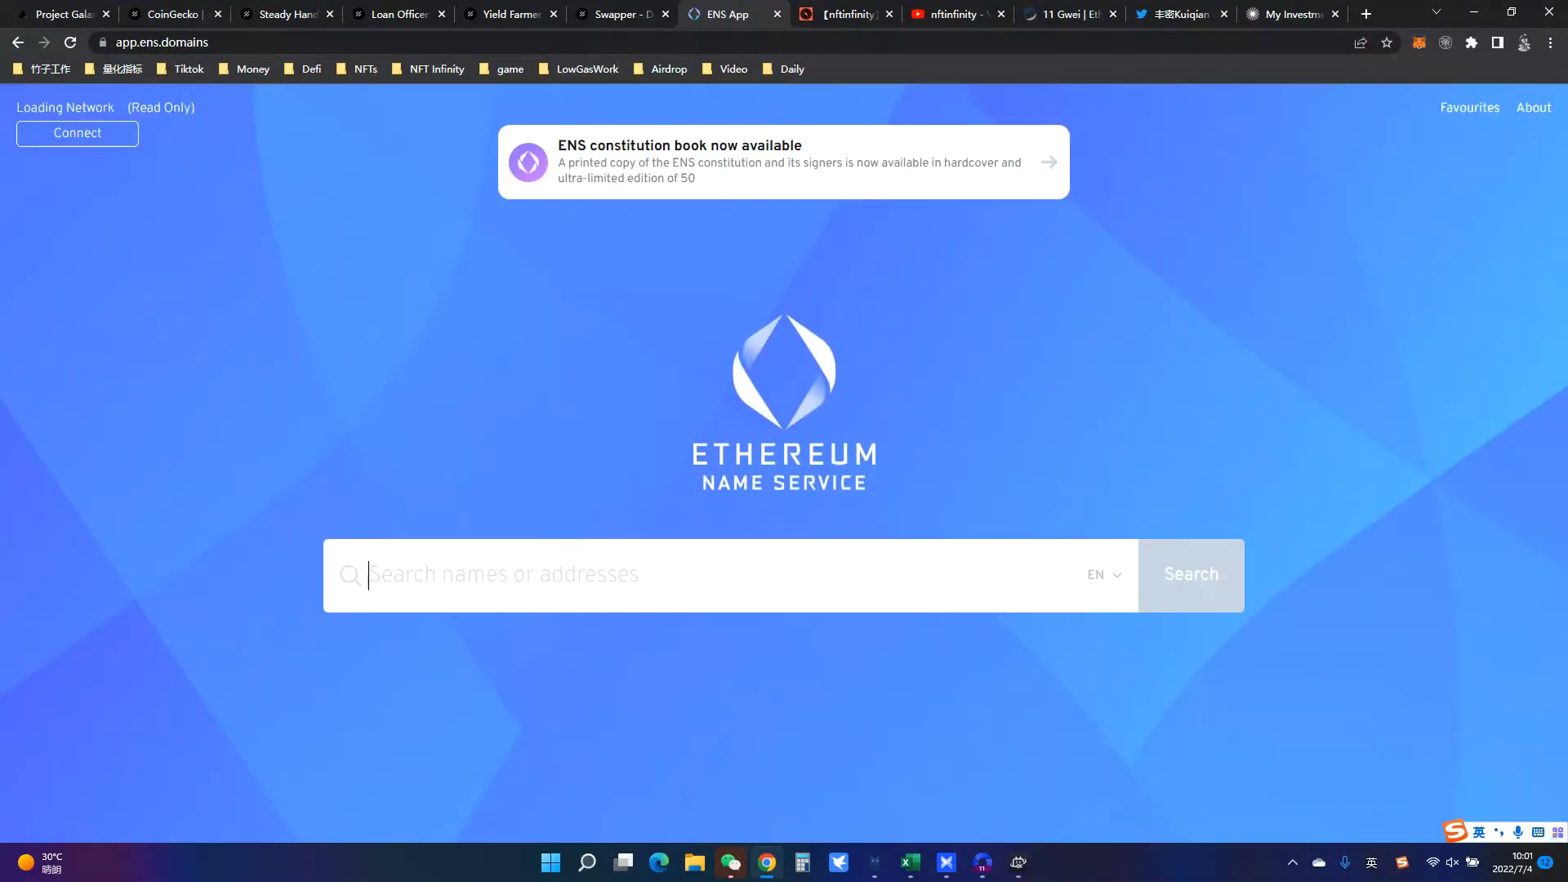
Step: Search ENS for the name dsjflisjdfosdanasn and open the registration page of dsjflisjdfosdanasn.eth
type("d")
key("BackSpace")
type("dsjflisjdfosdanasn")
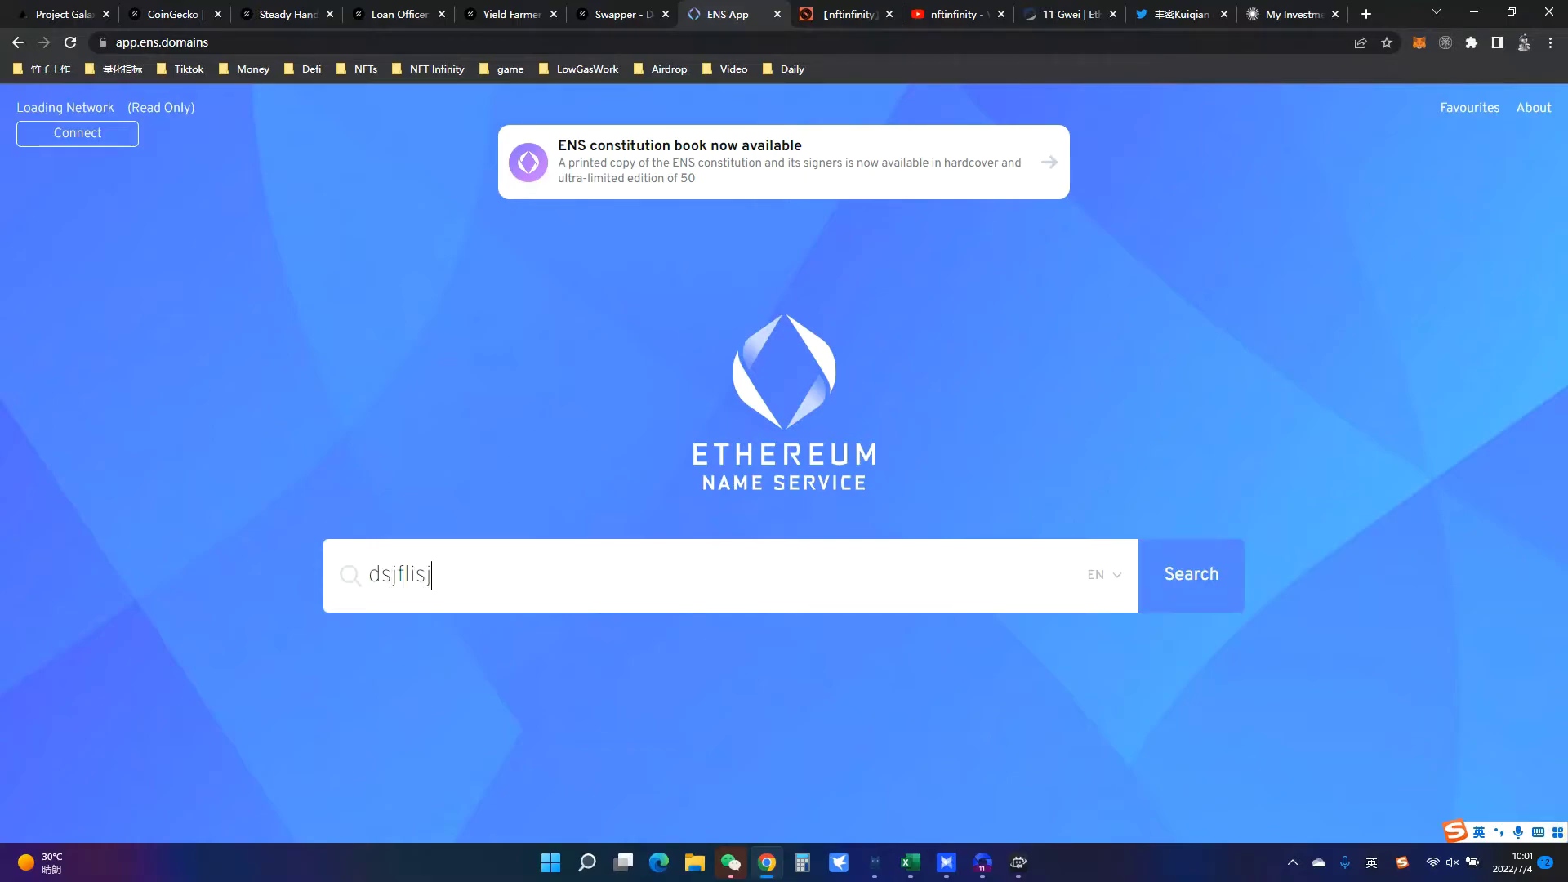
left_click(1184, 589)
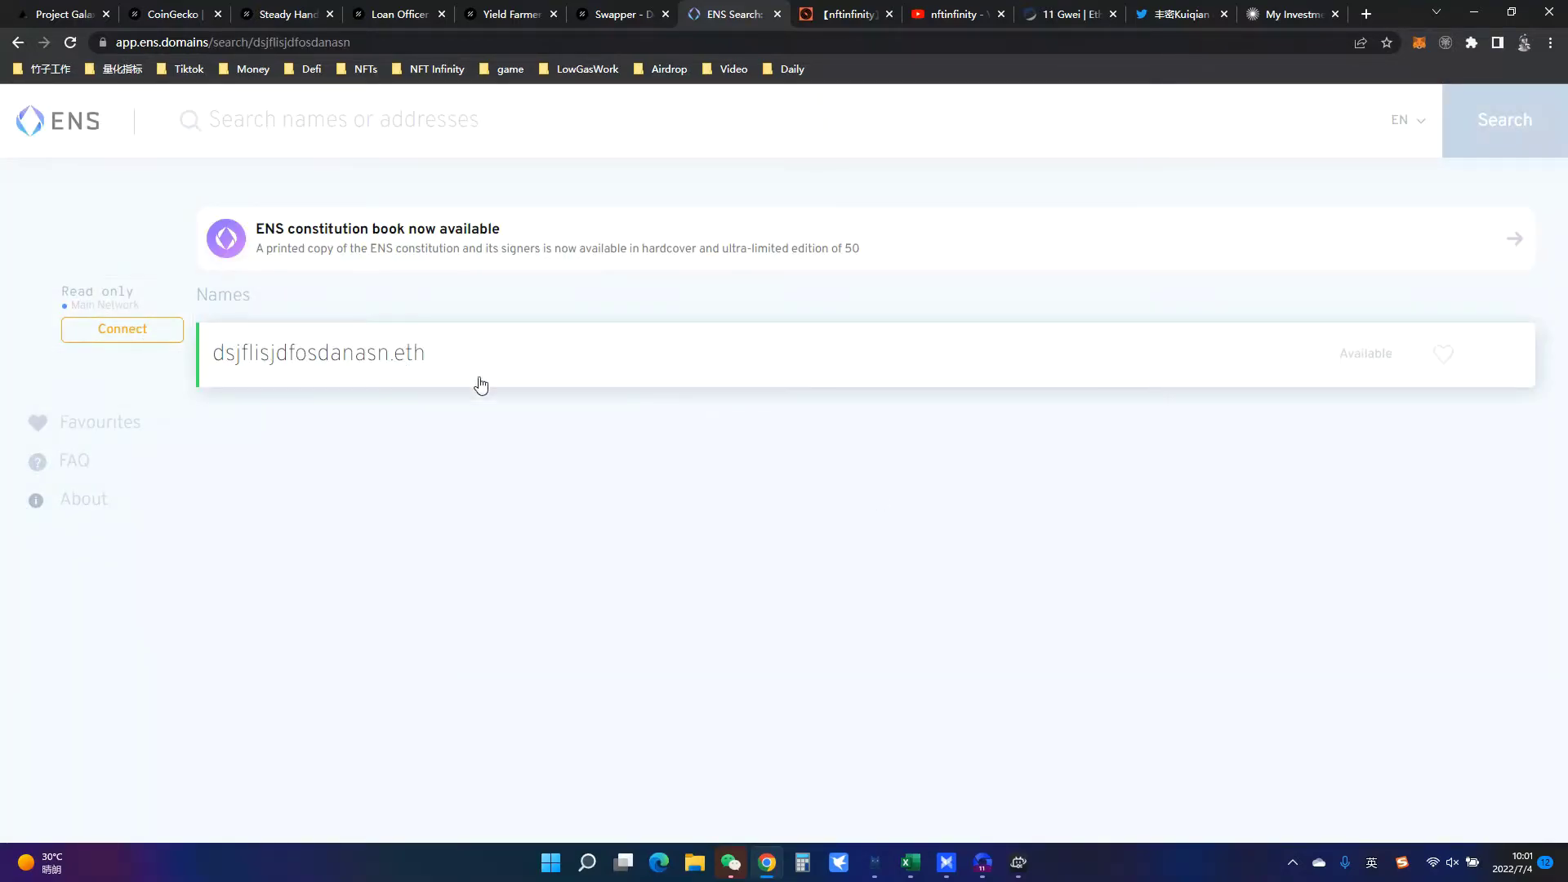
left_click(1295, 364)
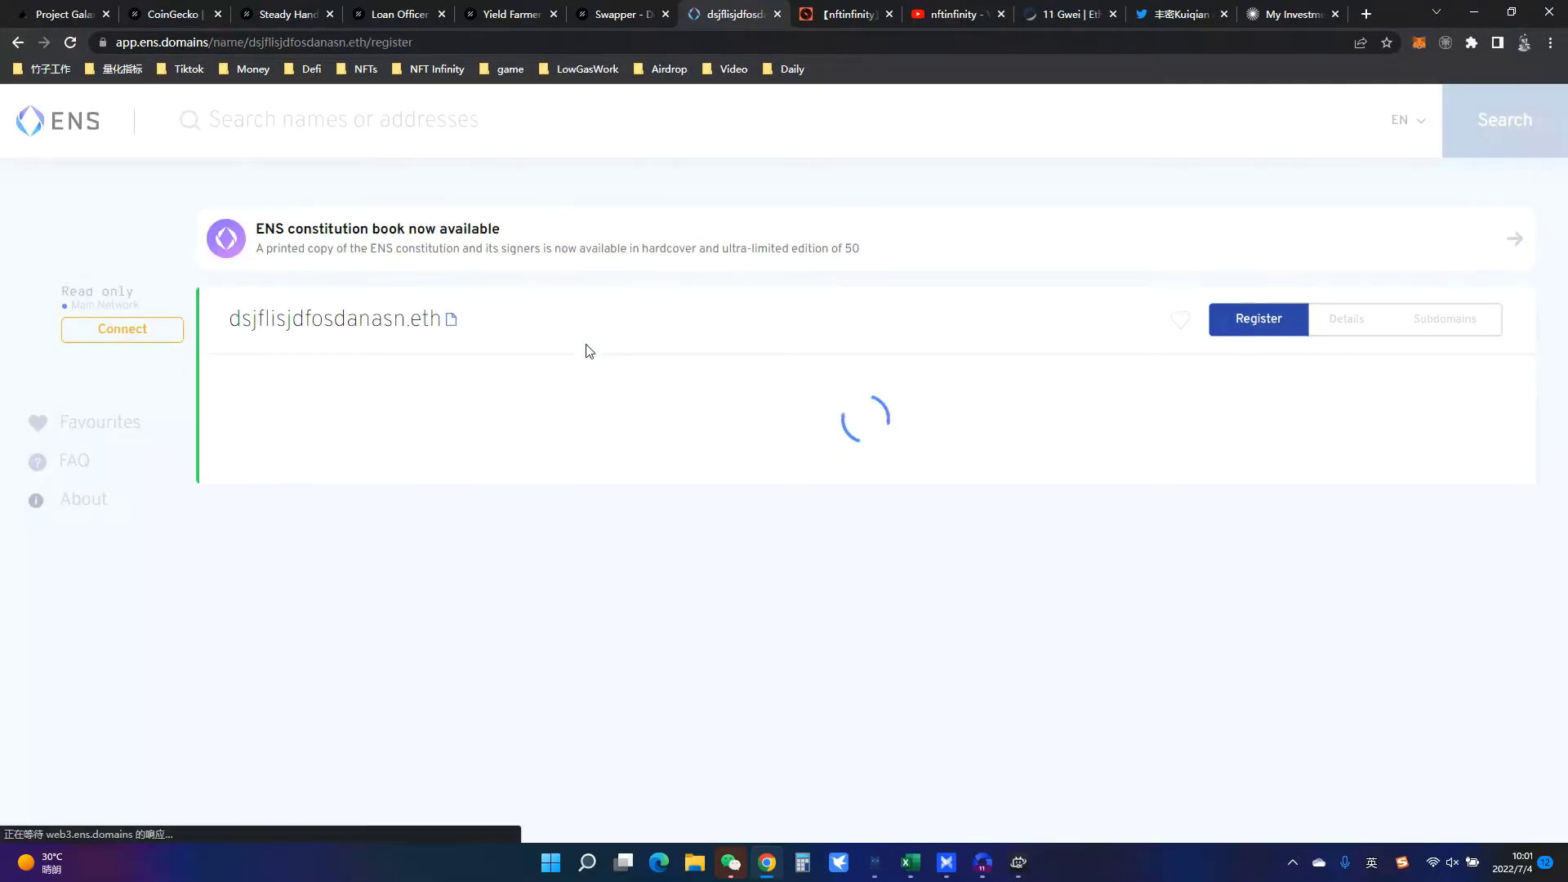
left_click(1255, 320)
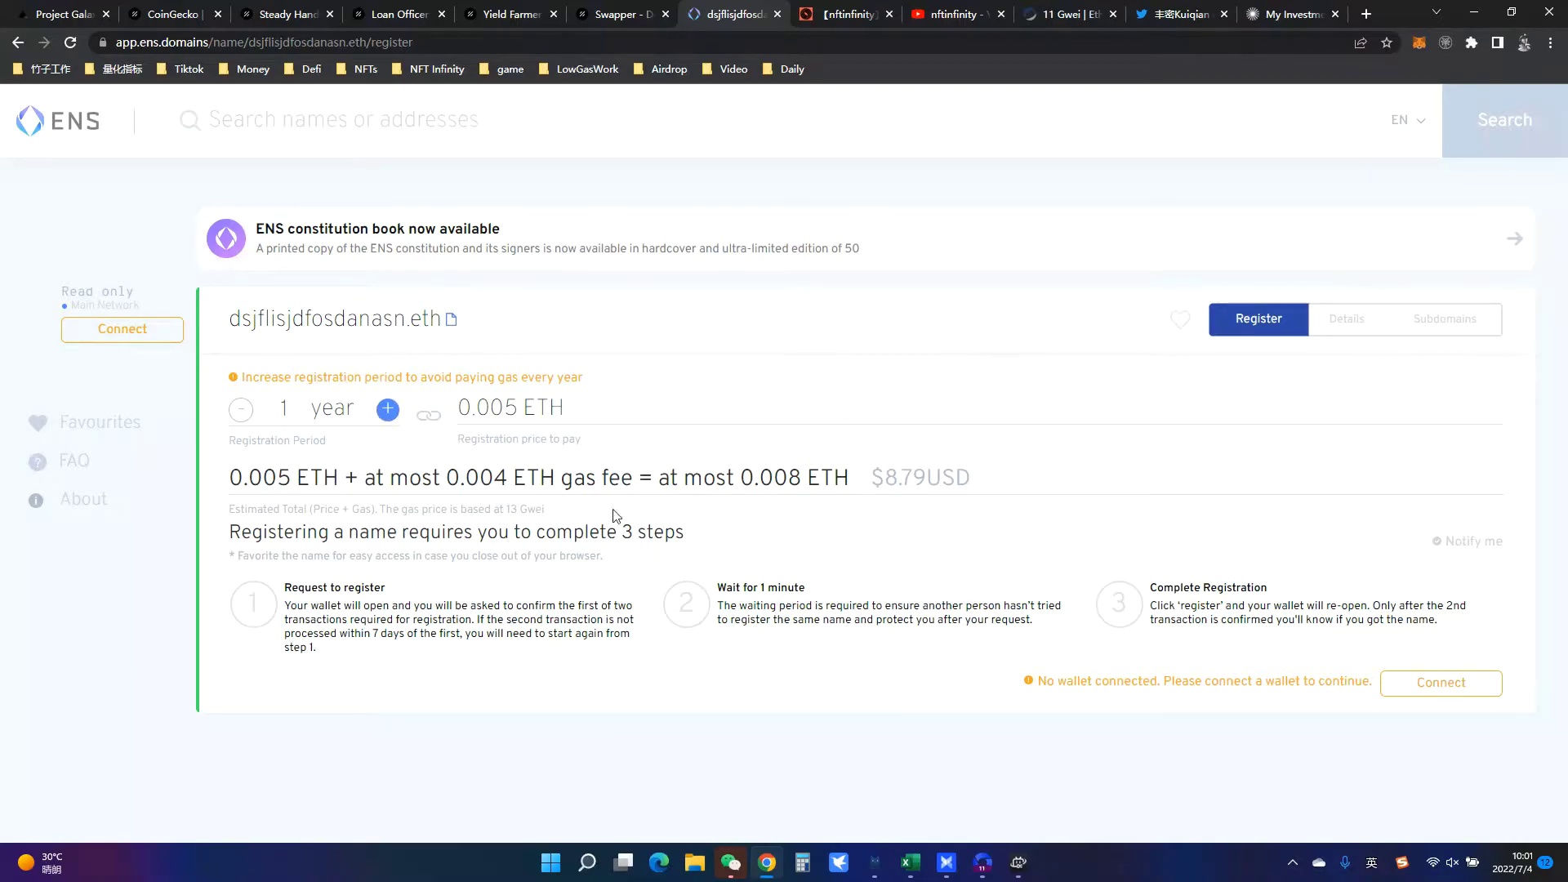
Step: Set the registration period of dsjflisjdfosdanasn.eth to 4 years
left_click(400, 412)
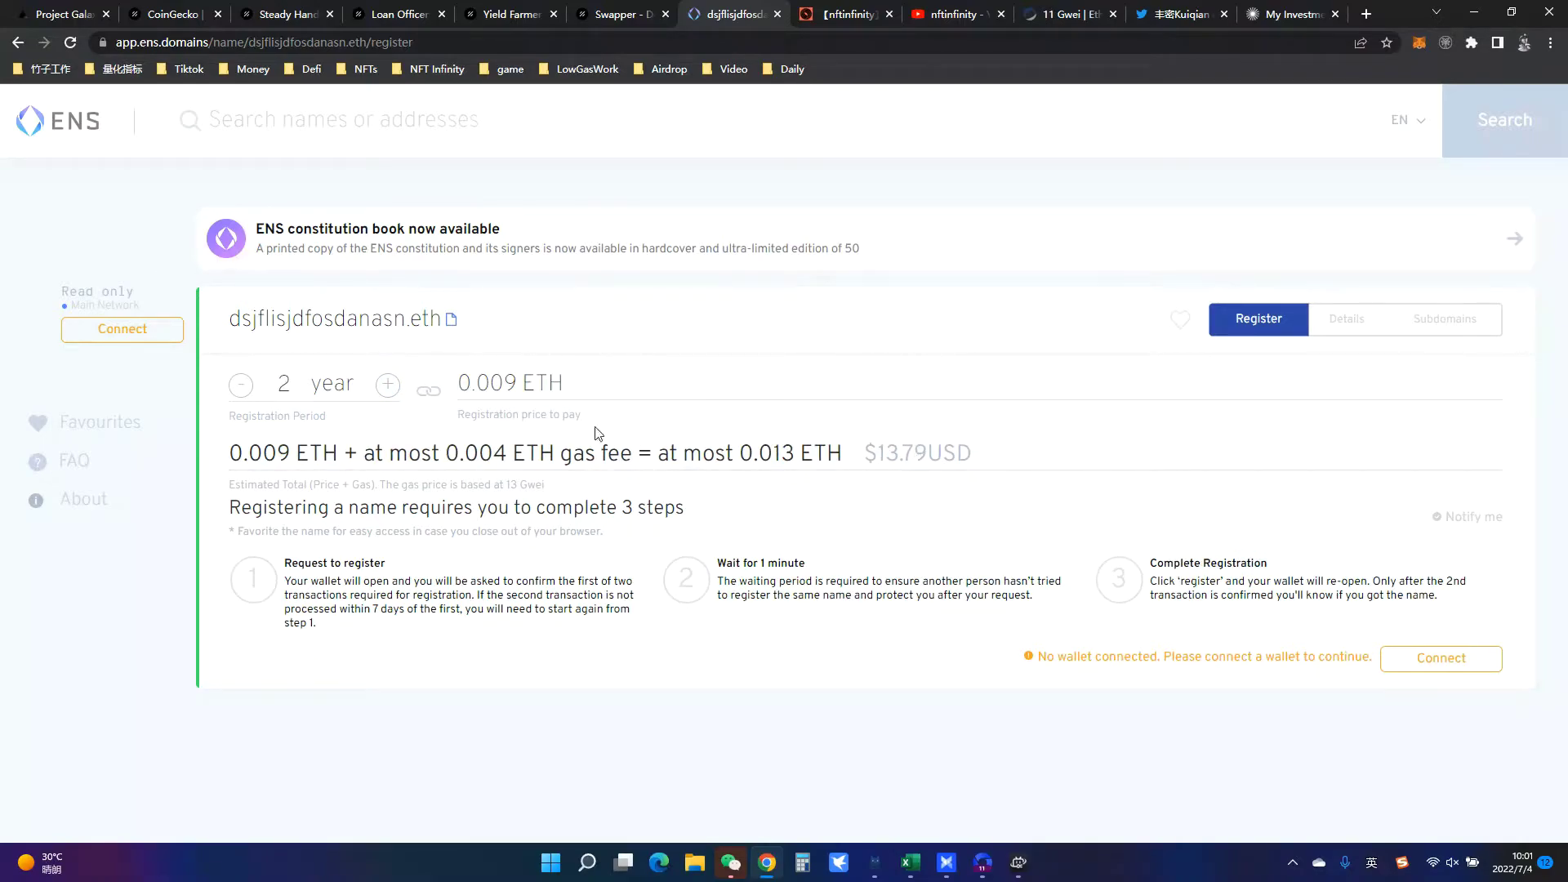
left_click(389, 384)
left_click(389, 385)
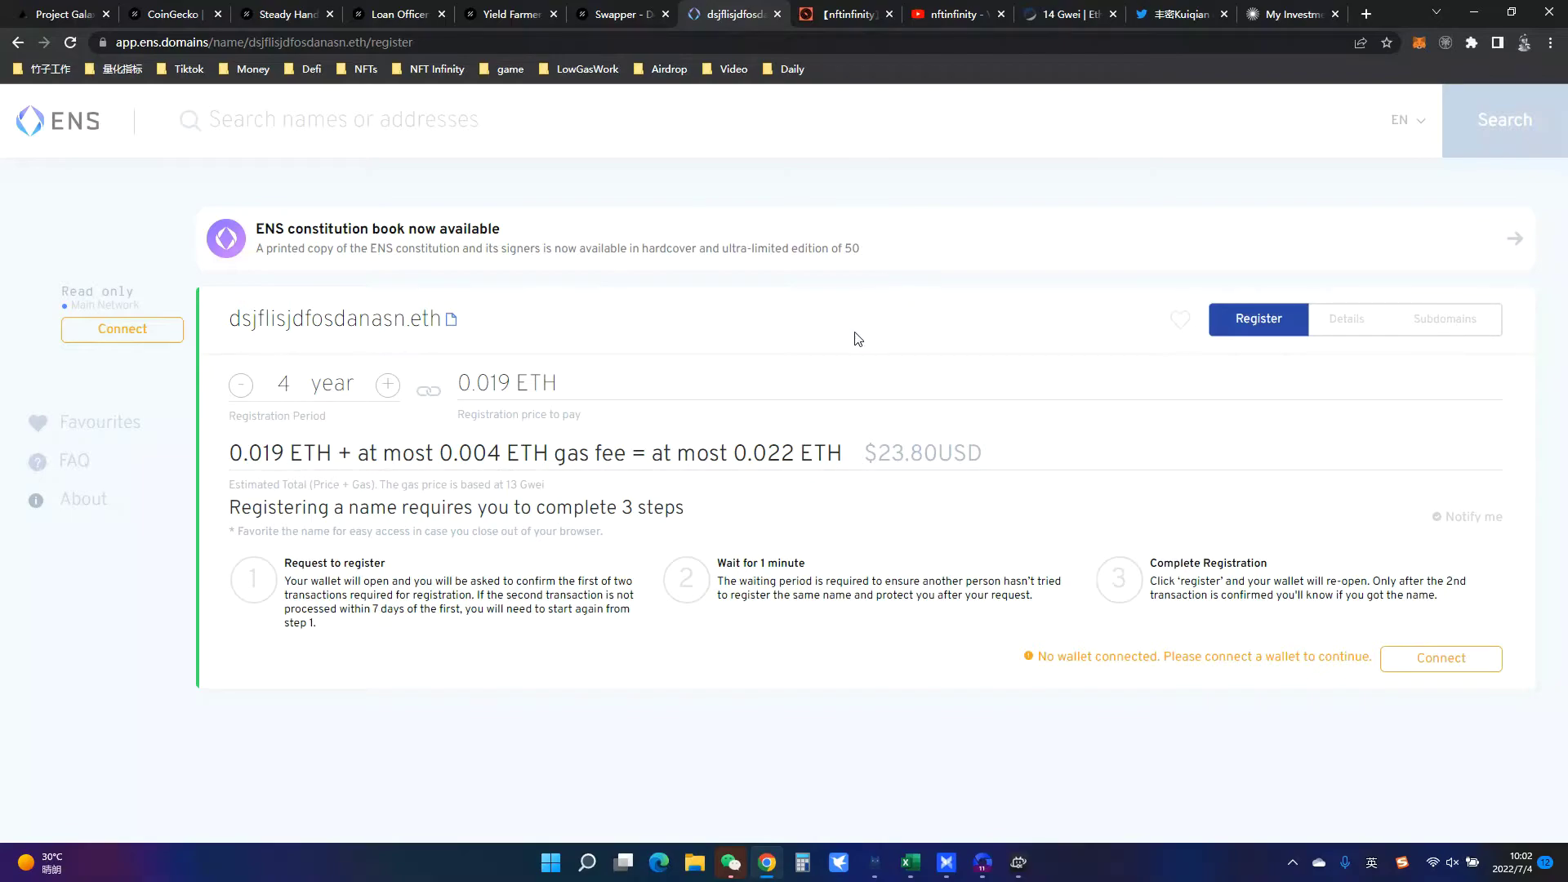
Step: Check the Web3 task list, the Etherscan gas tracker, the tweet about Syndicate and the Syndicate portfolio
left_click(859, 14)
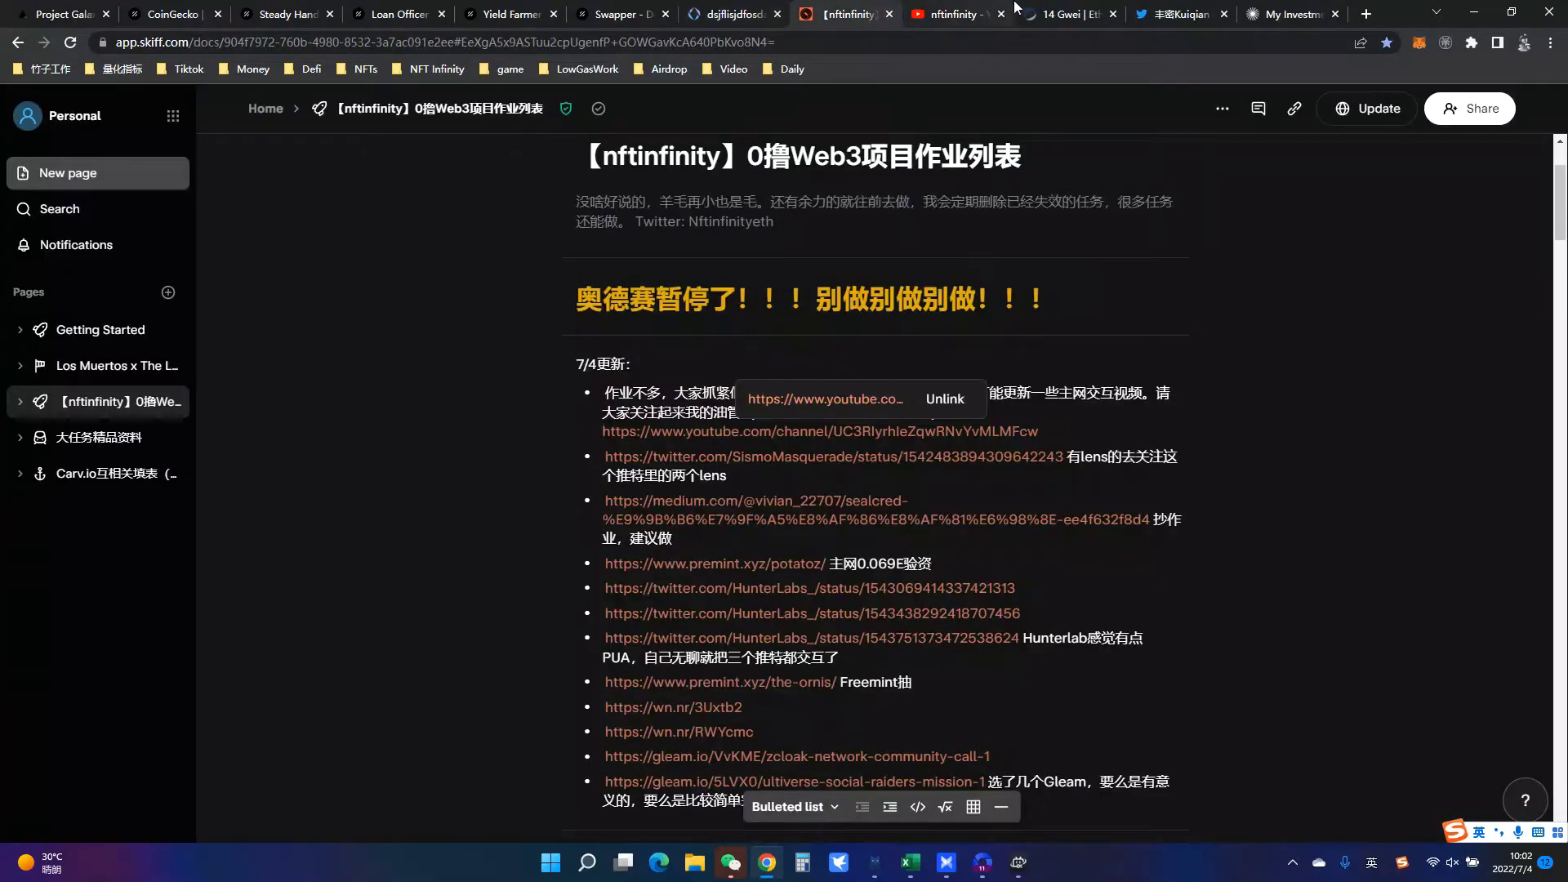
left_click(1193, 15)
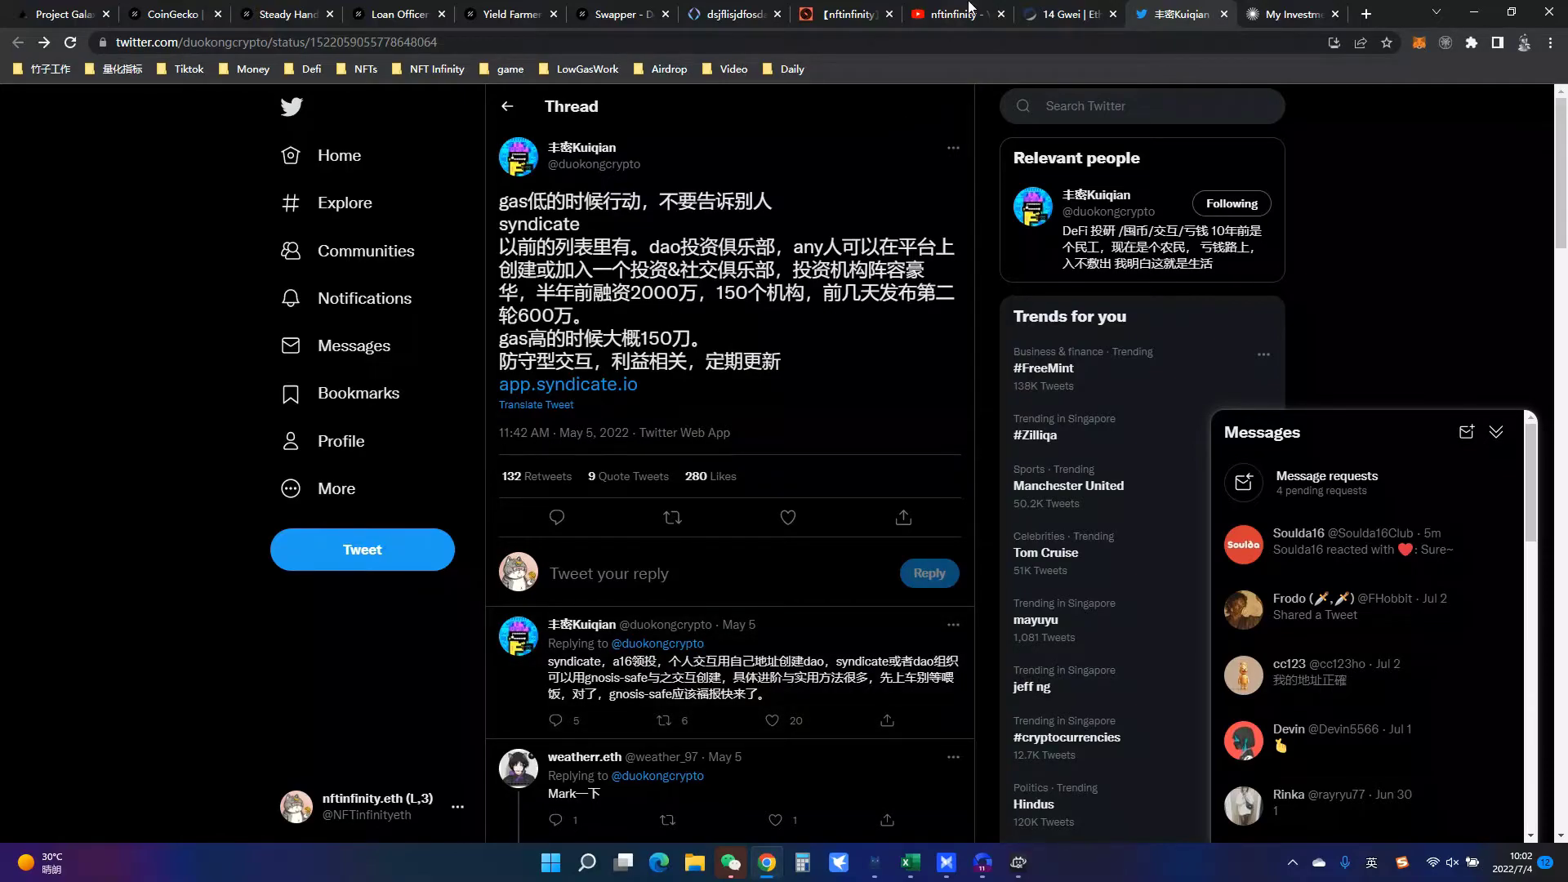
left_click(1062, 14)
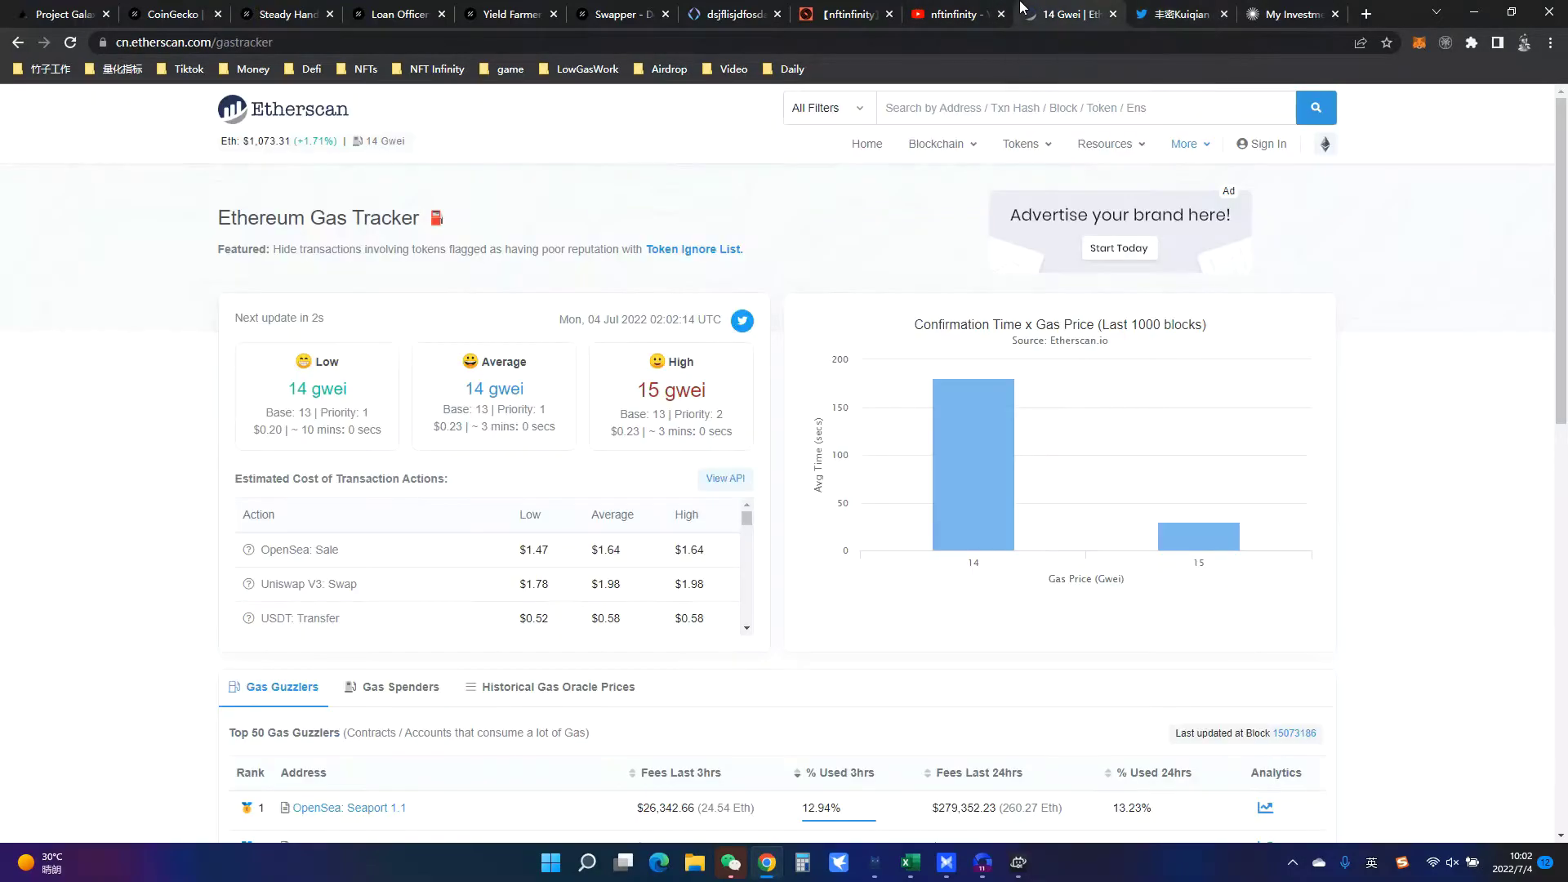
left_click(966, 14)
left_click(849, 13)
left_click(1182, 14)
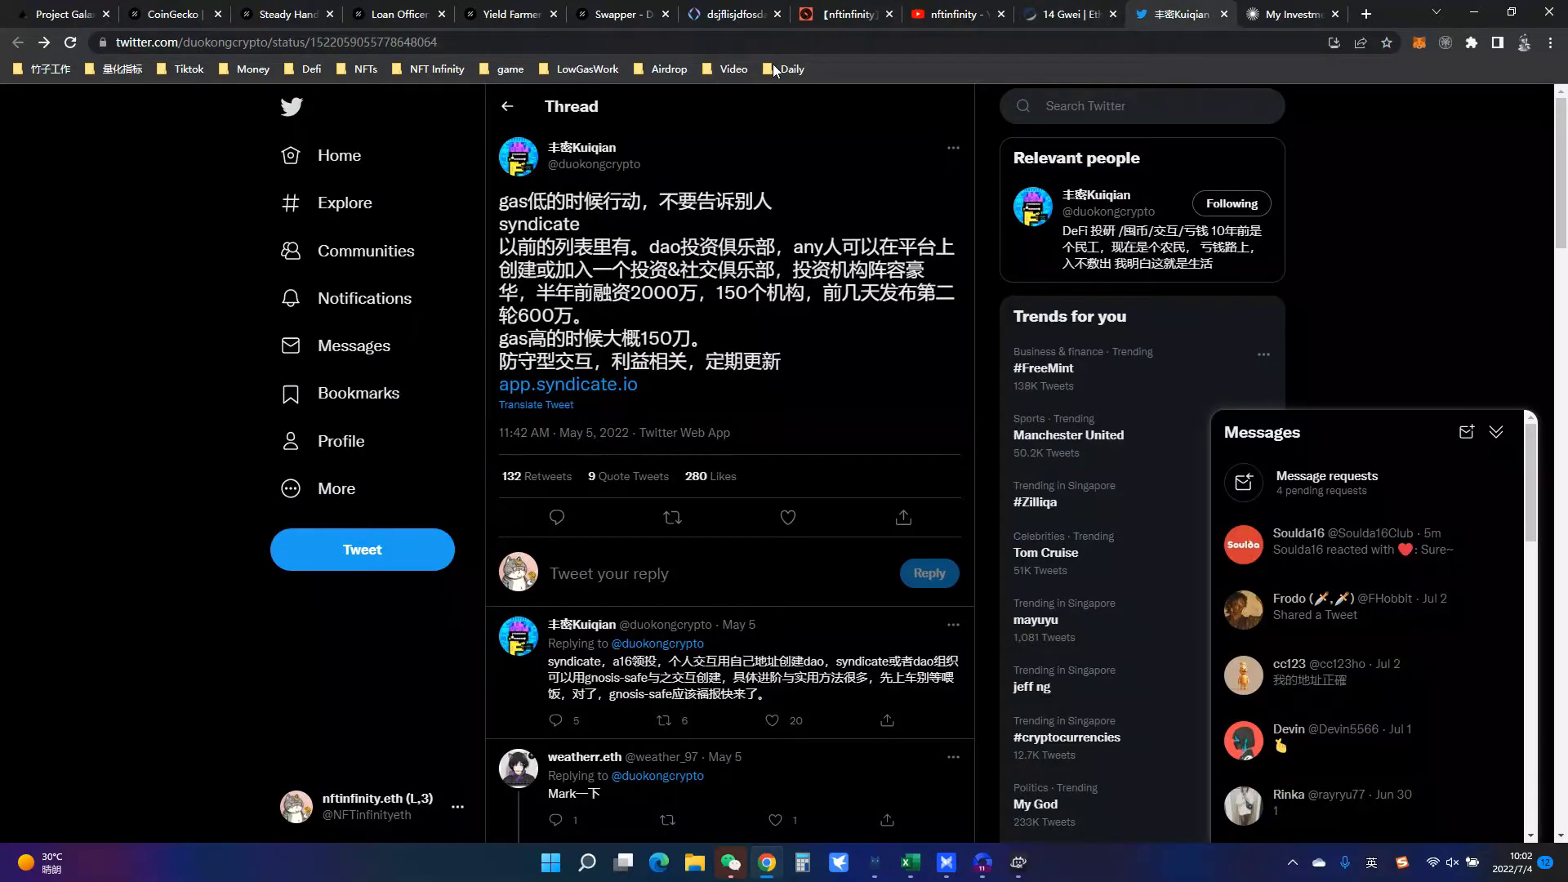
key("ctrl+Tab")
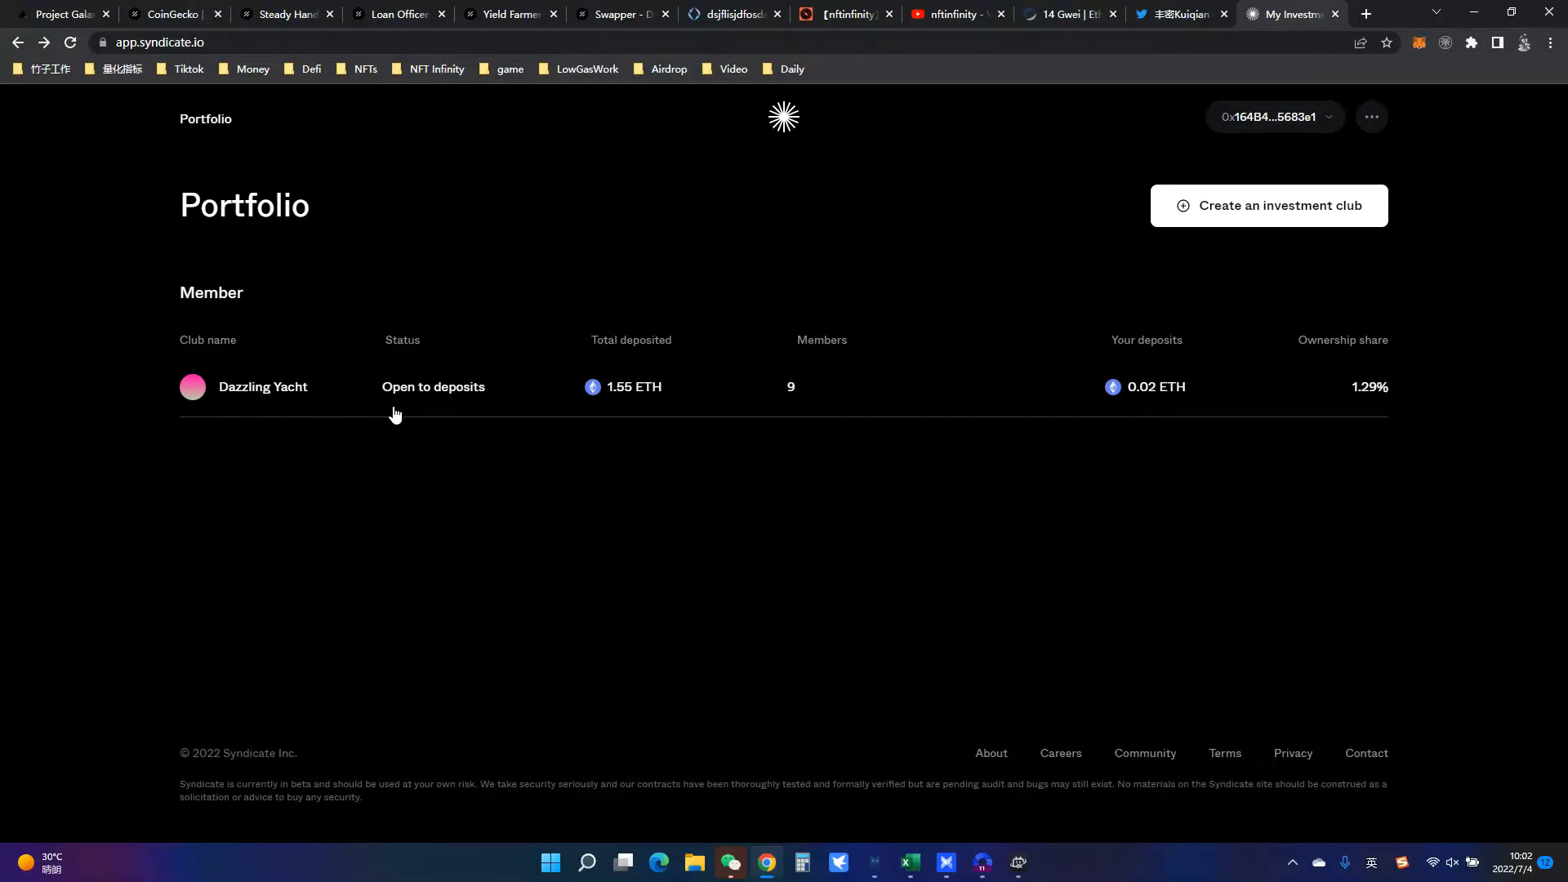
Step: Read the tweet recommending Syndicate along with its replies, and collapse the Messages drawer
left_click(1182, 14)
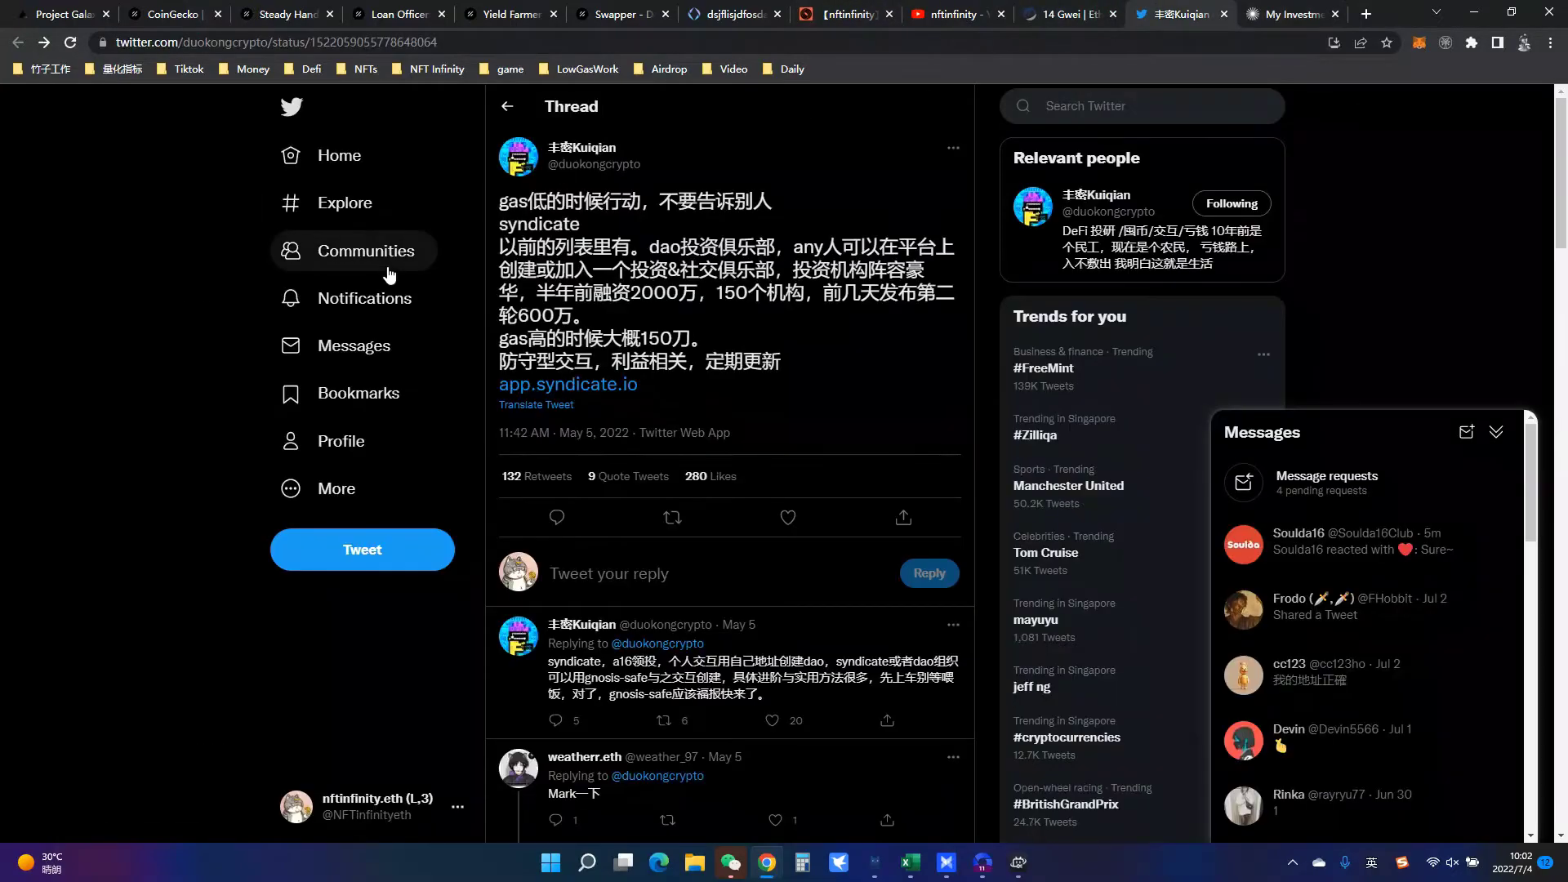
scroll(571, 269, "down", 10)
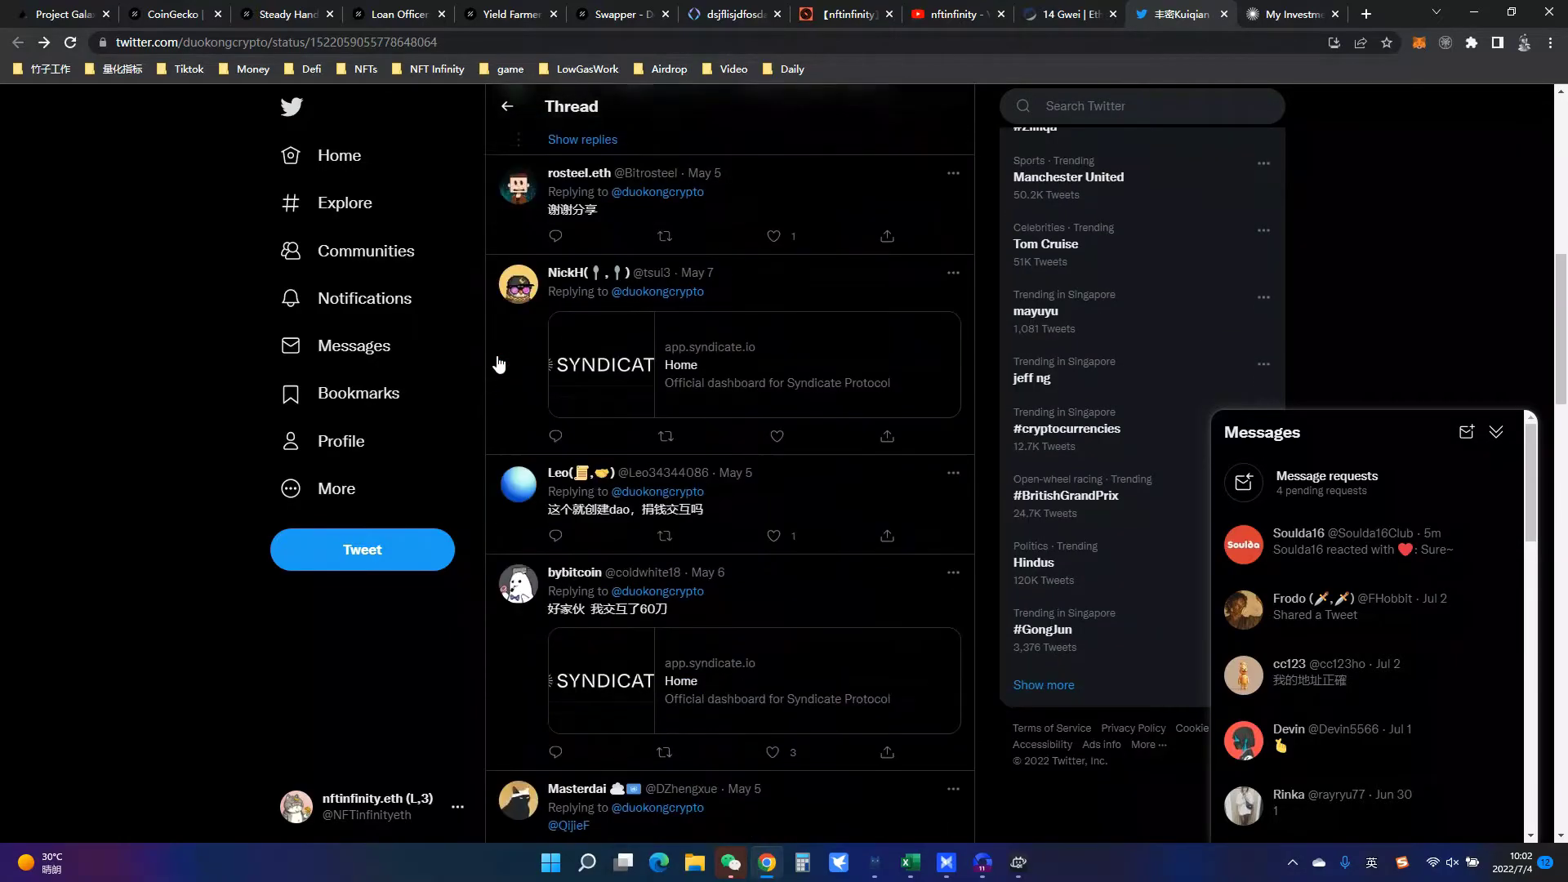
scroll(510, 390, "down", 5)
scroll(510, 389, "up", 15)
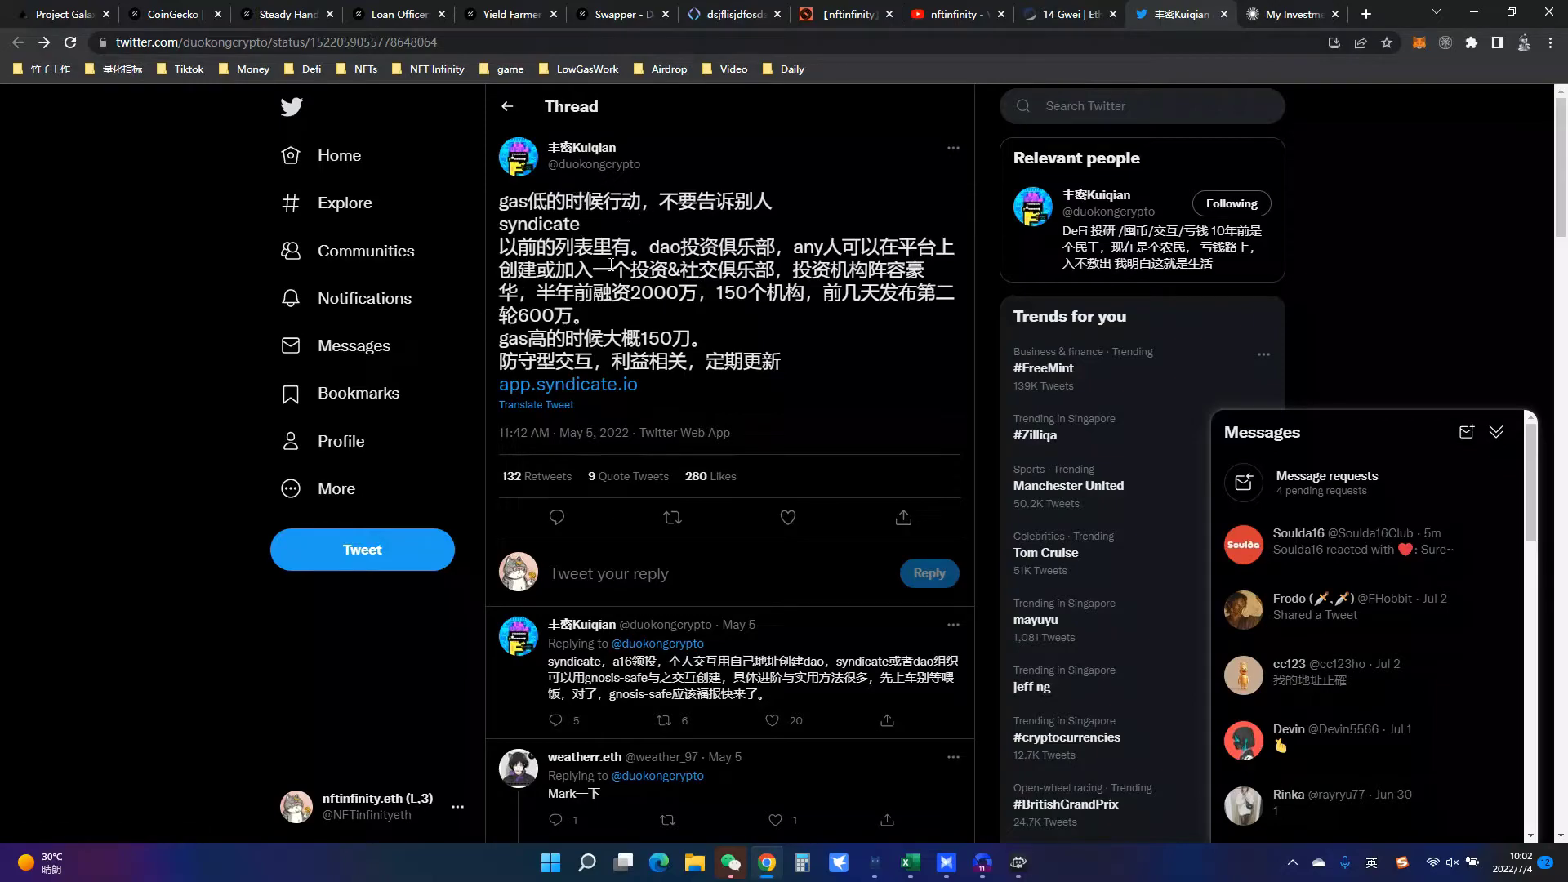
scroll(686, 401, "down", 3)
scroll(813, 451, "up", 3)
left_click(1498, 431)
Step: Compare the Syndicate tweet with the Syndicate portfolio and open the page for creating an investment club
left_click(1284, 20)
left_click(1182, 14)
left_click(1291, 14)
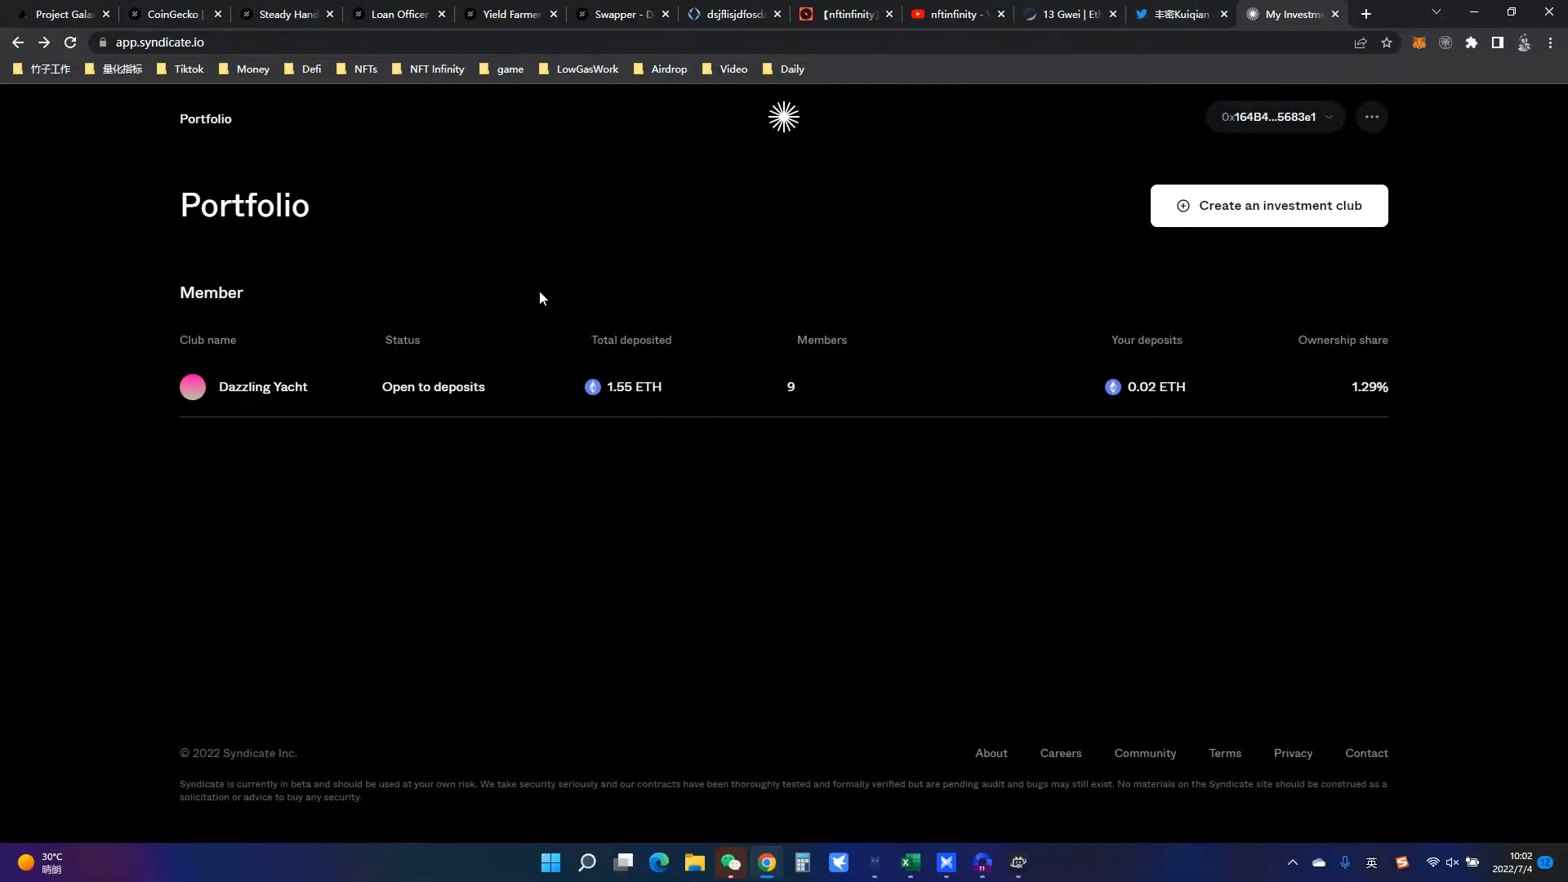
left_click(1160, 10)
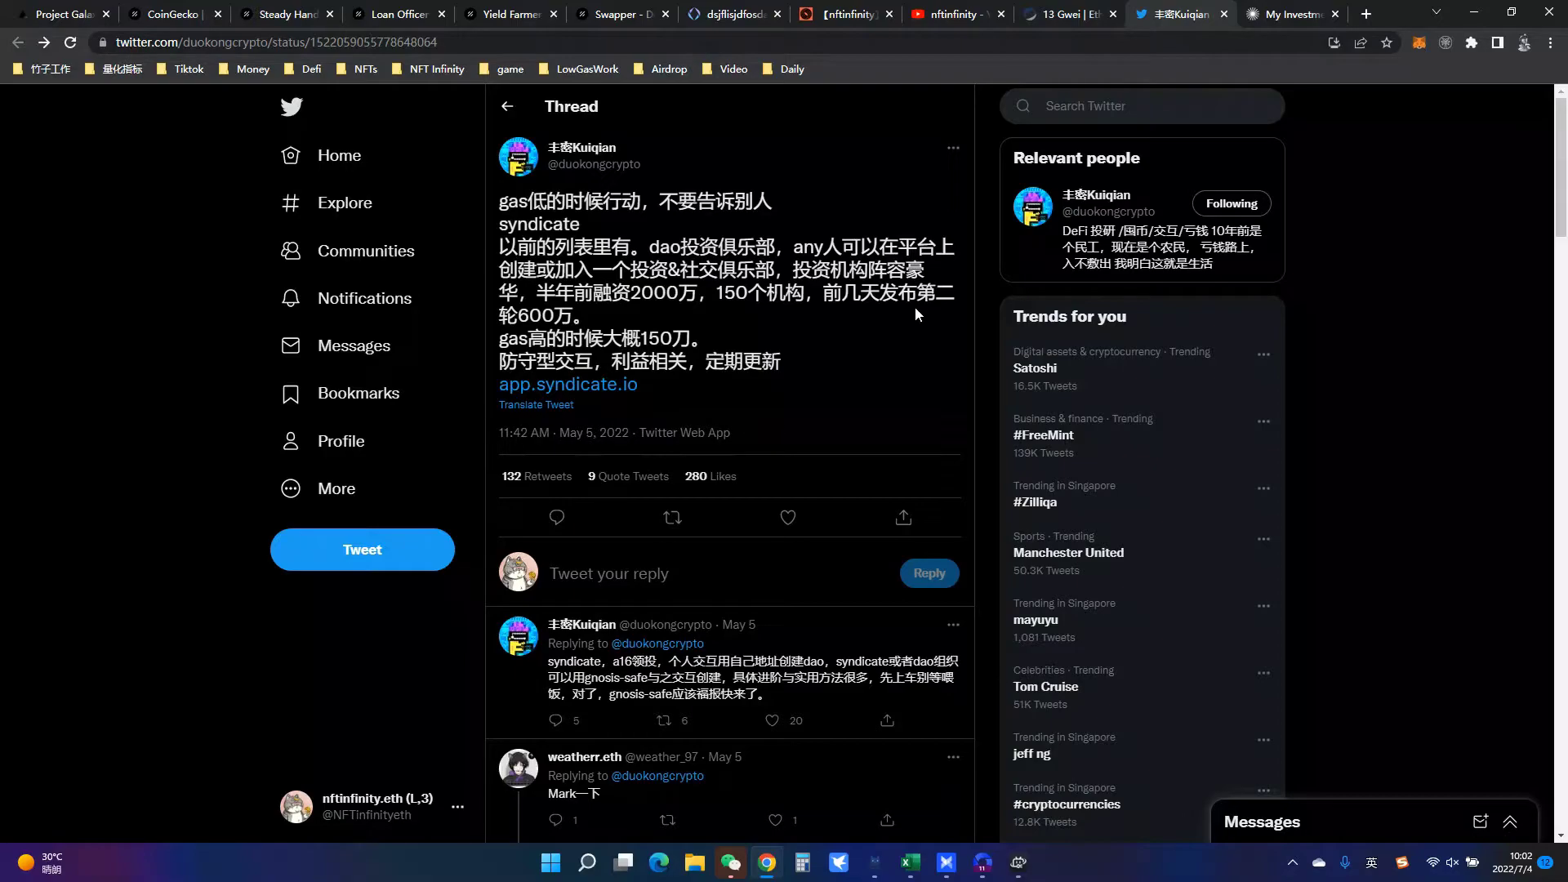
left_click(1291, 14)
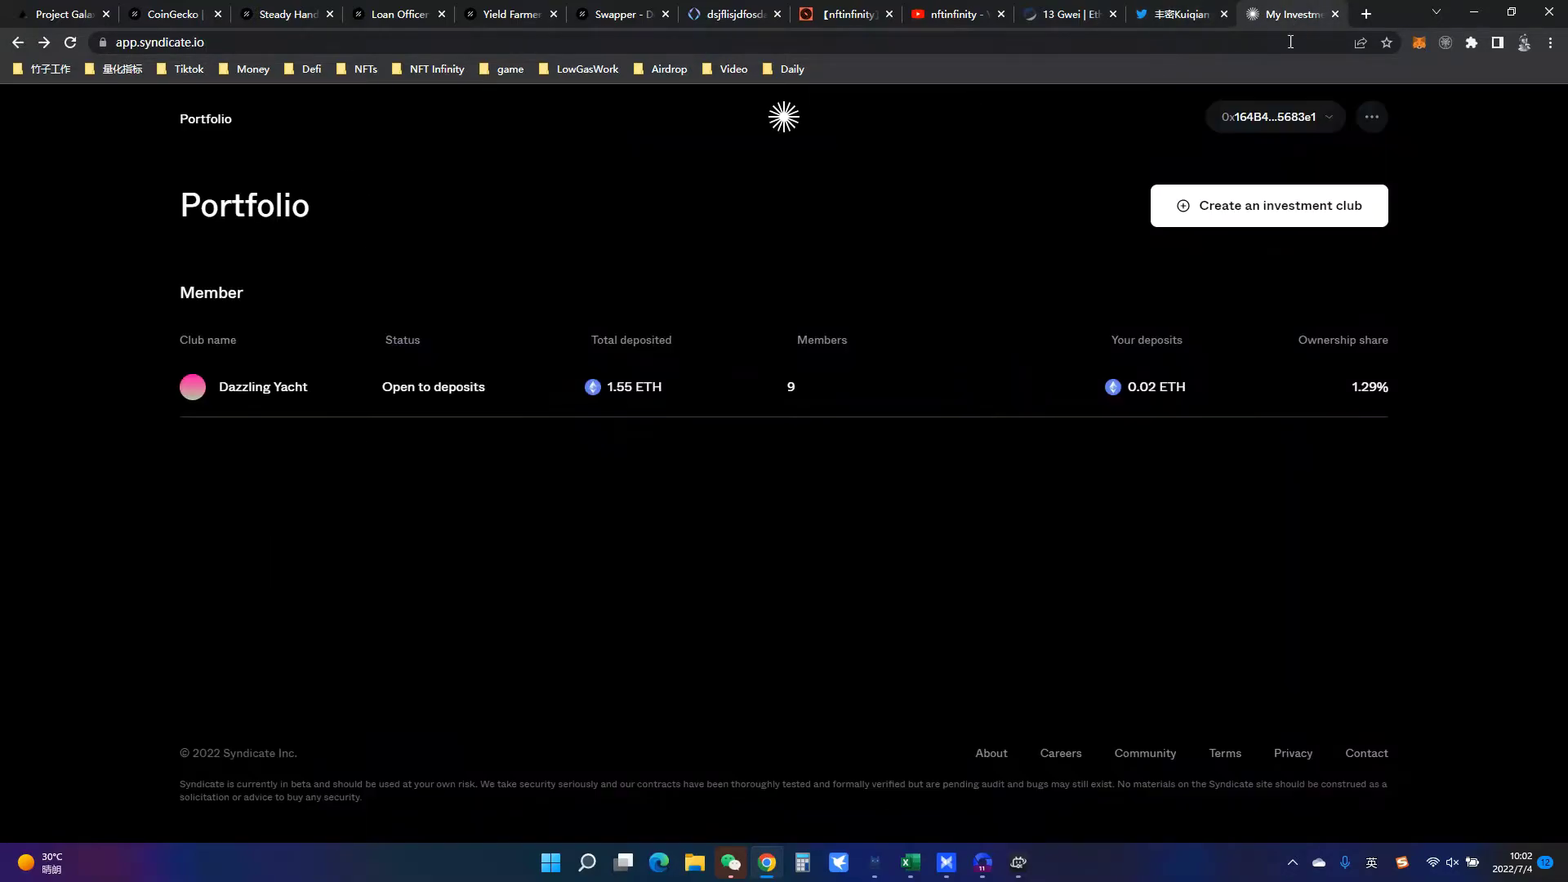
left_click(1155, 11)
left_click(1247, 9)
left_click(1270, 206)
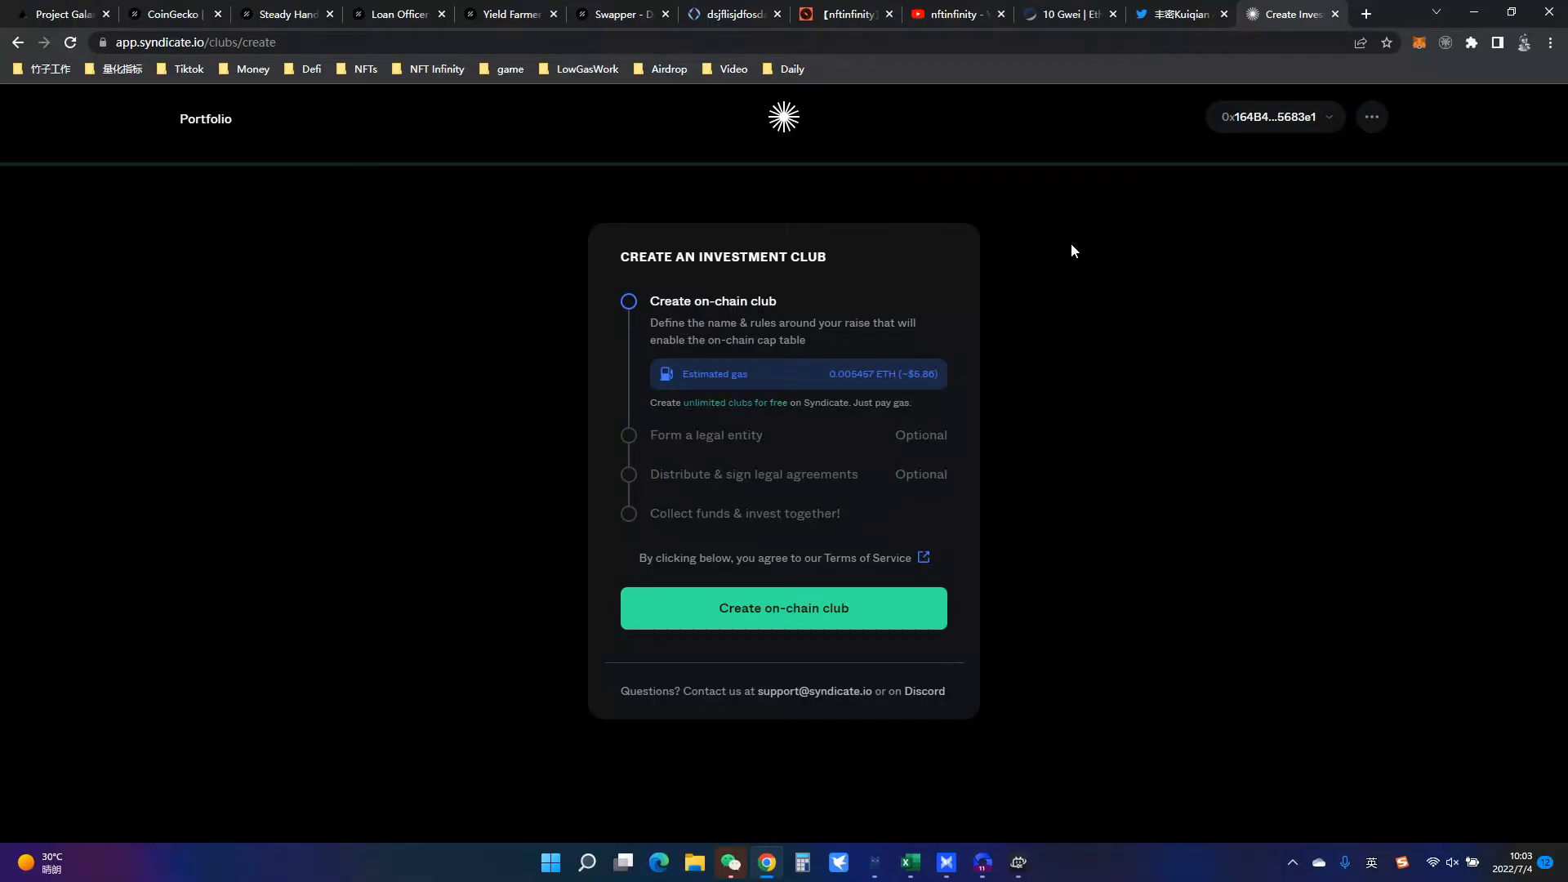
Step: Return to the Syndicate portfolio and recheck the tweet recommending Syndicate
left_click(20, 42)
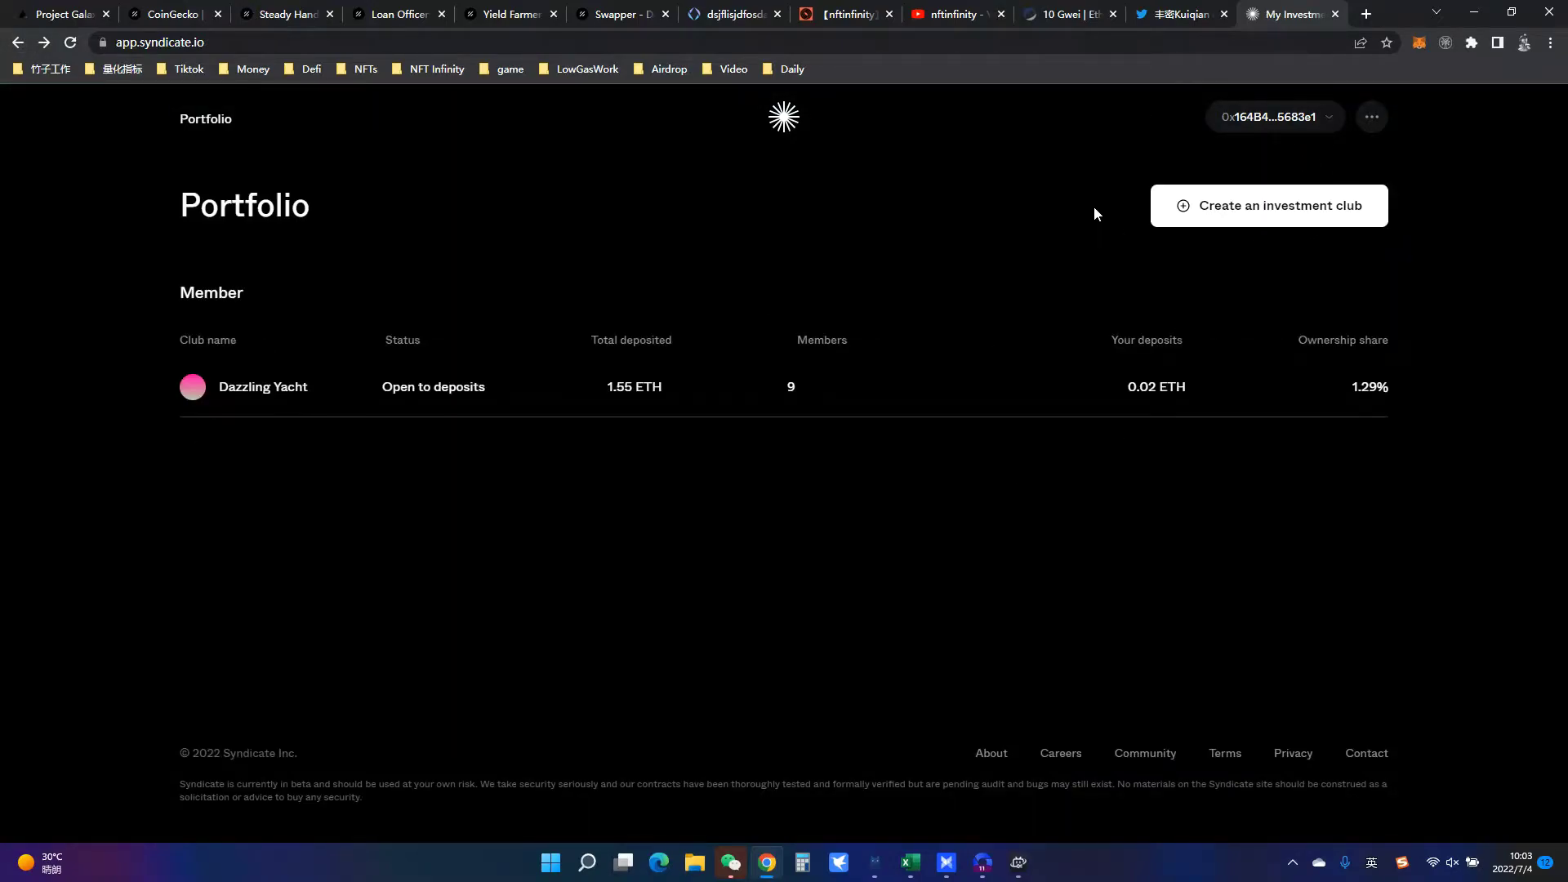
left_click(1168, 14)
scroll(693, 435, "up", 3)
key("ctrl+Tab")
Step: Hide the browser's bookmarks bar
left_click(730, 862)
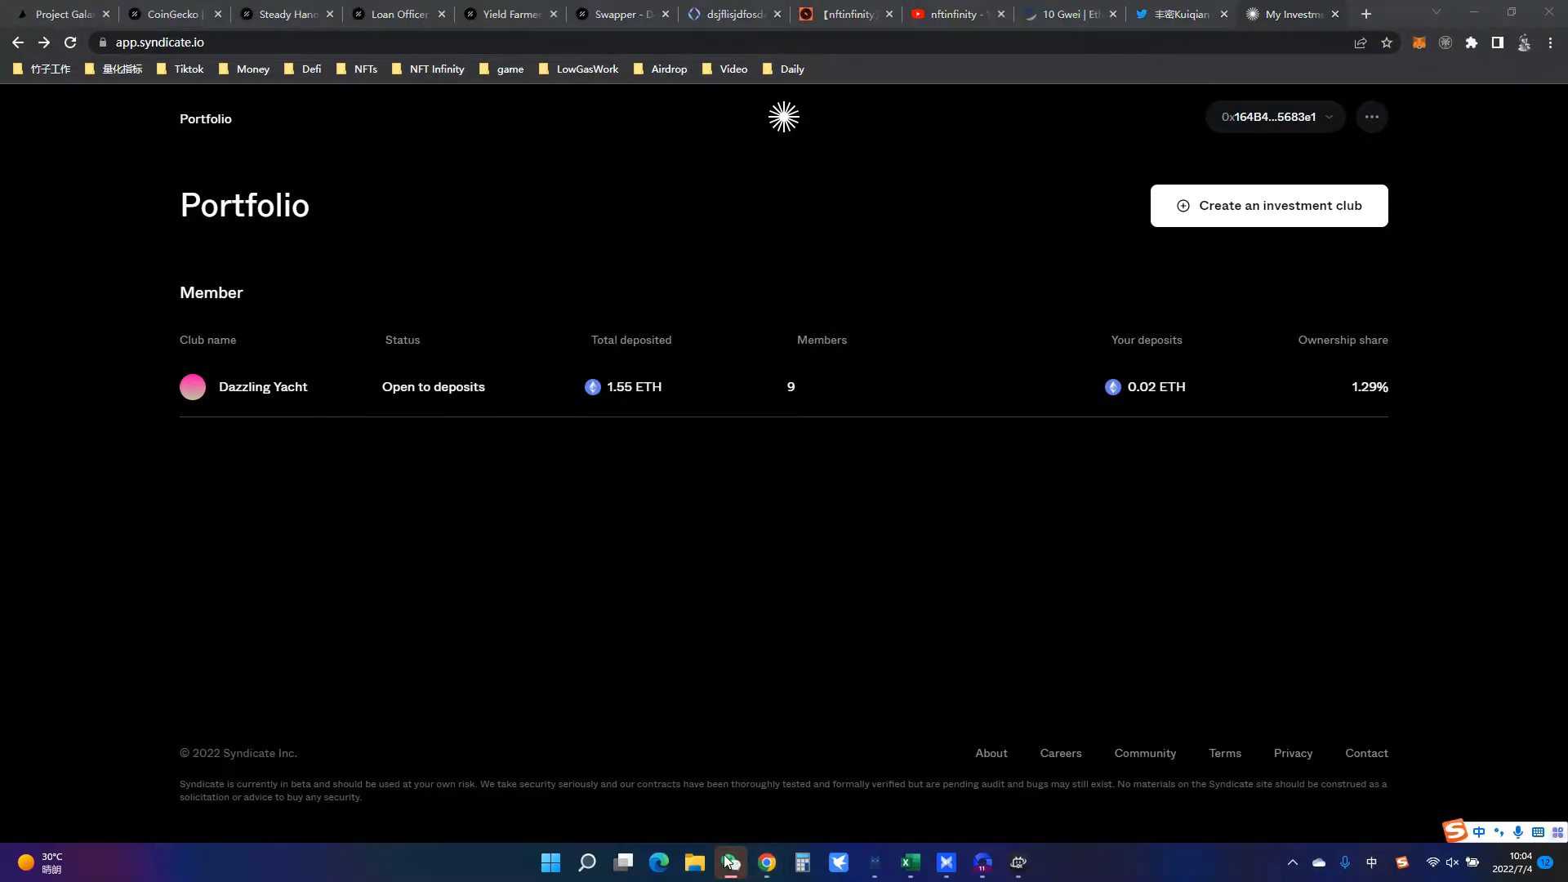
right_click(1218, 72)
left_click(1261, 388)
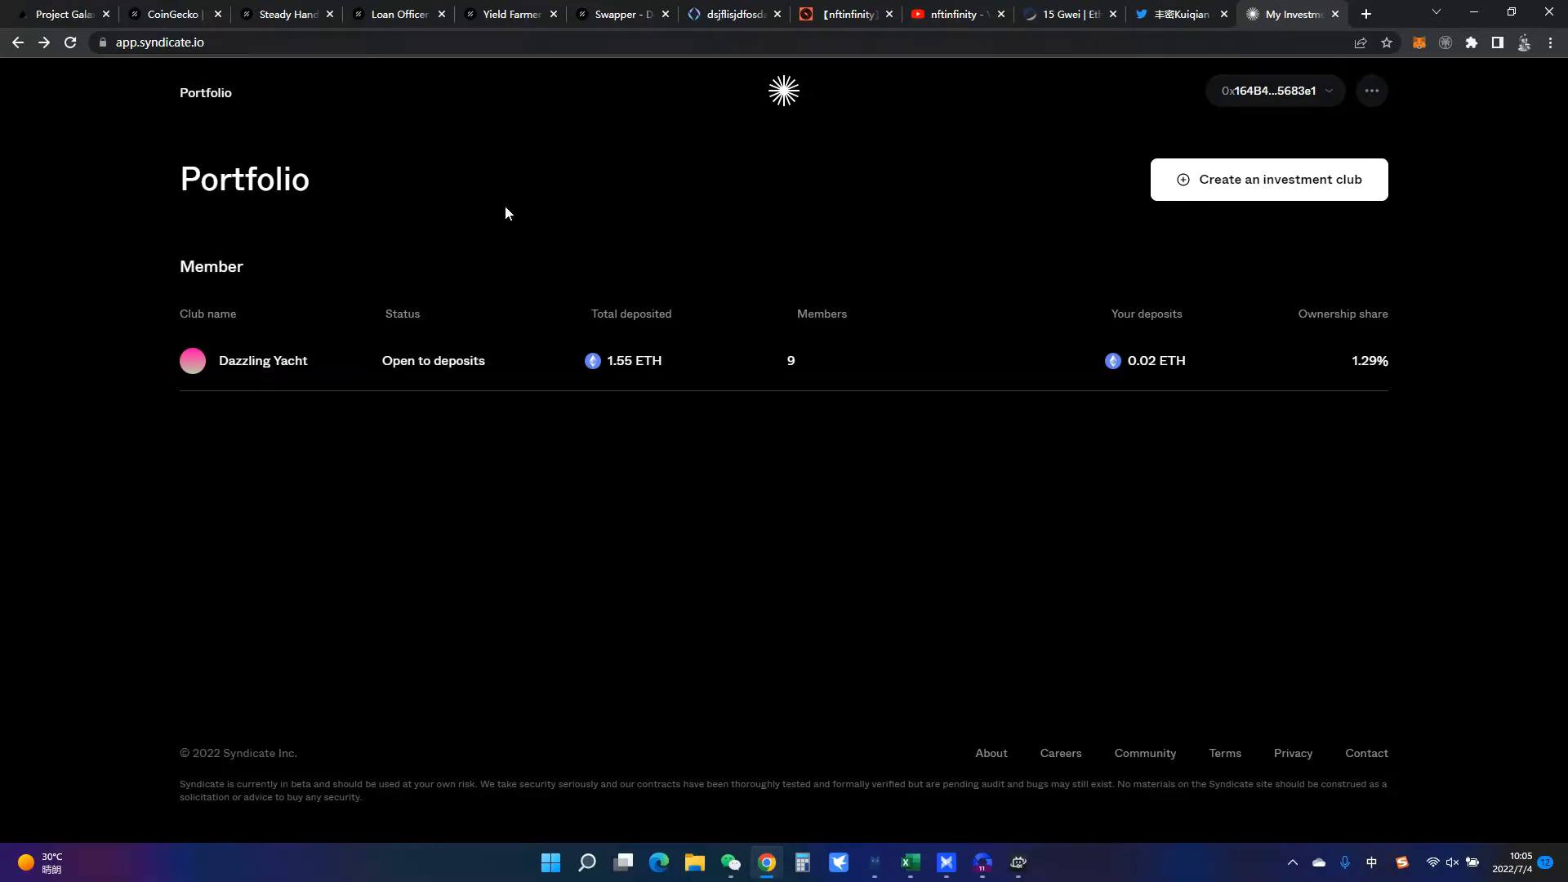
Step: Open the investment club creation page, glance at the Syndicate tweet, and disconnect the current wallet from Syndicate
left_click(1188, 164)
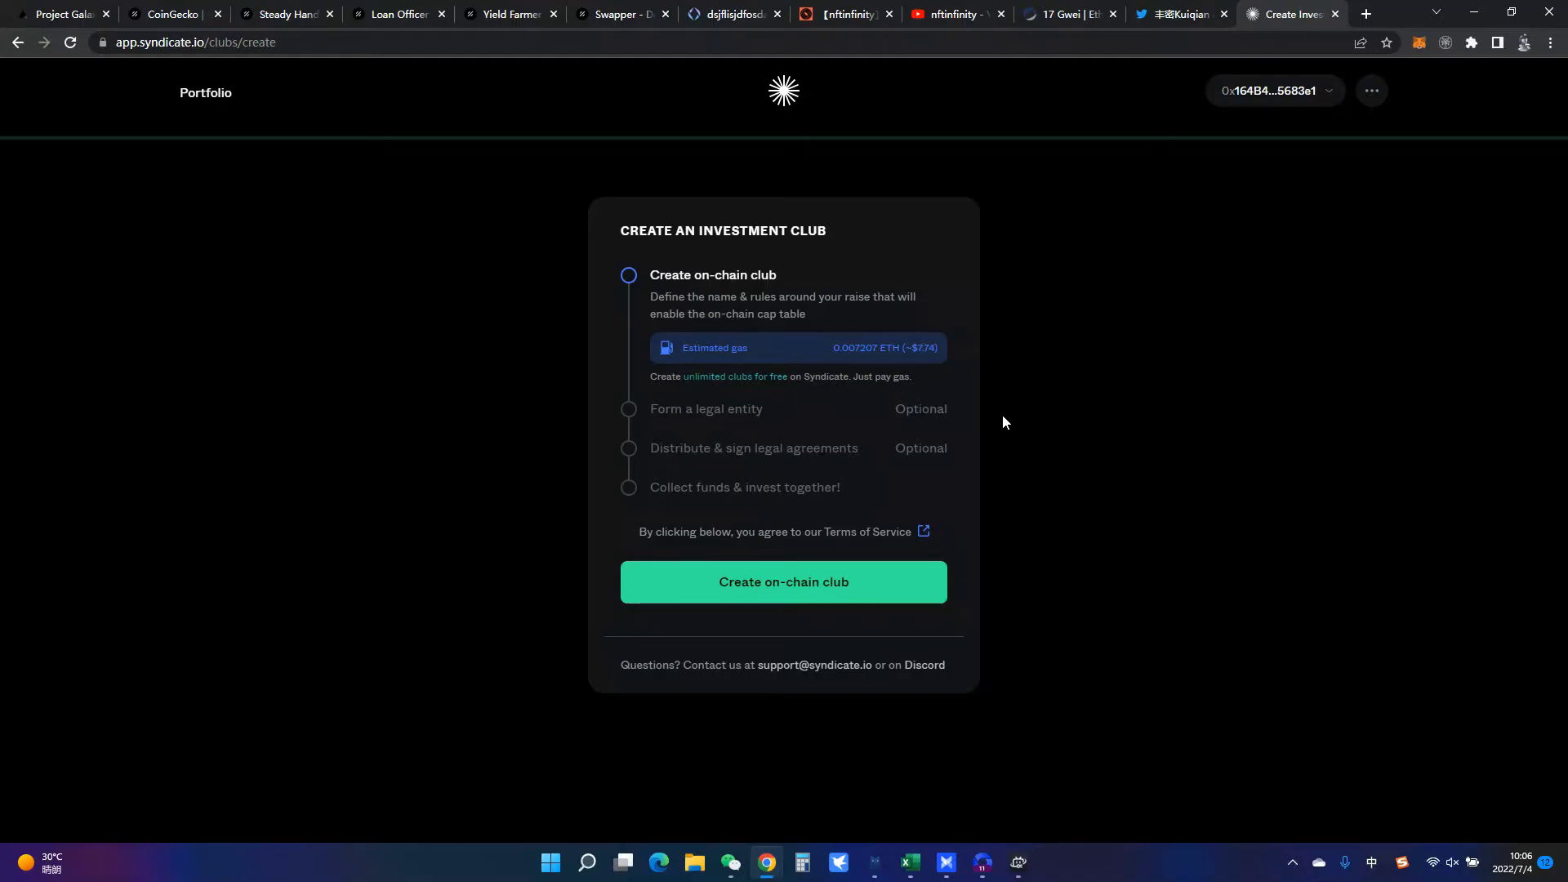
left_click(1190, 14)
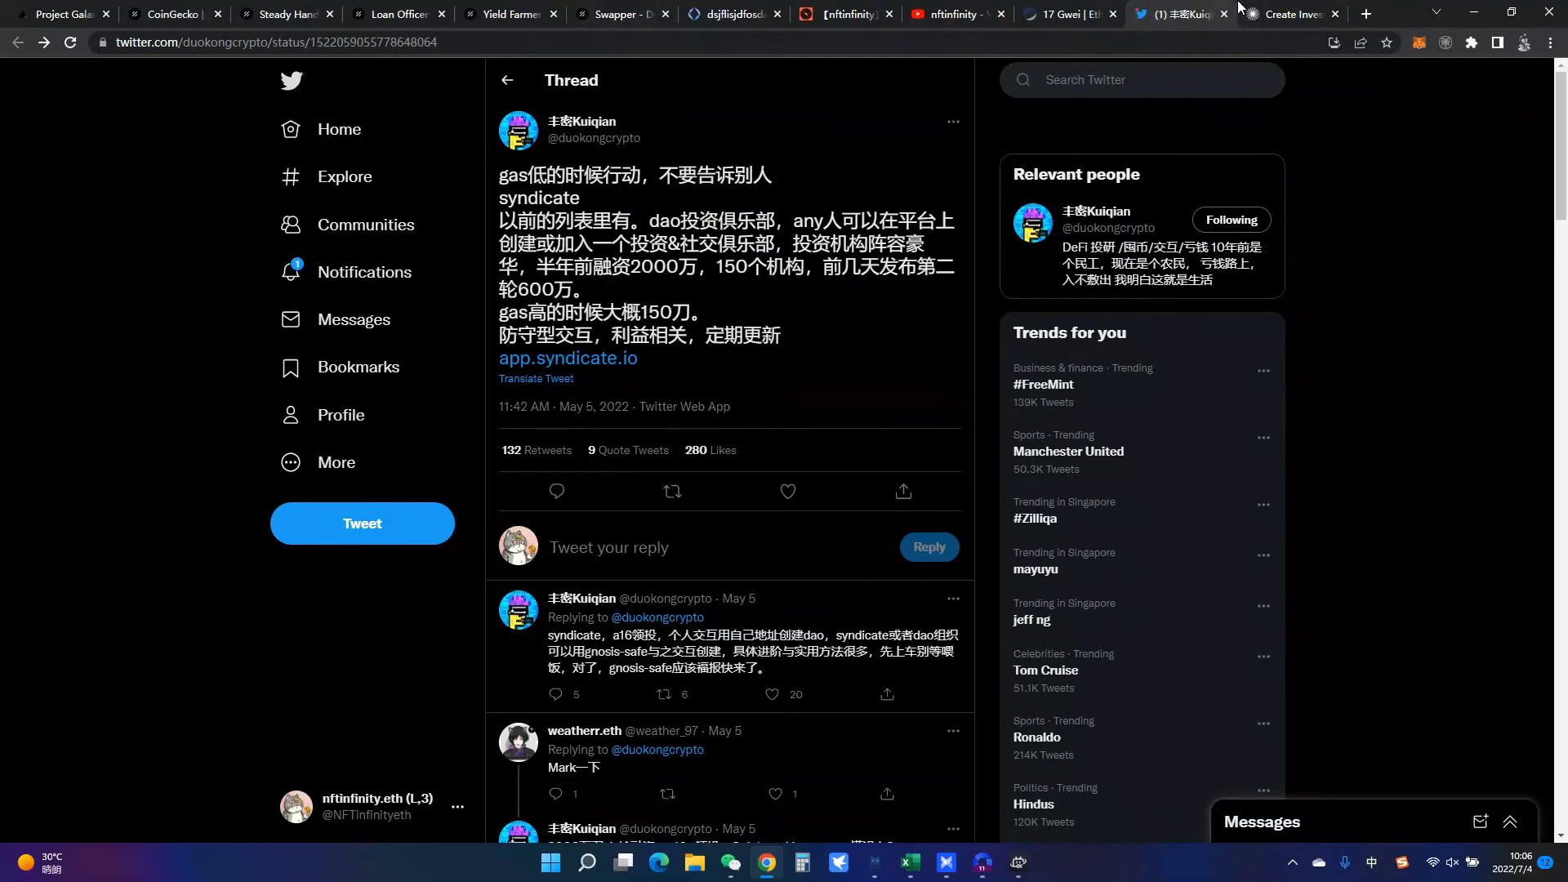
left_click(1270, 14)
left_click(1291, 94)
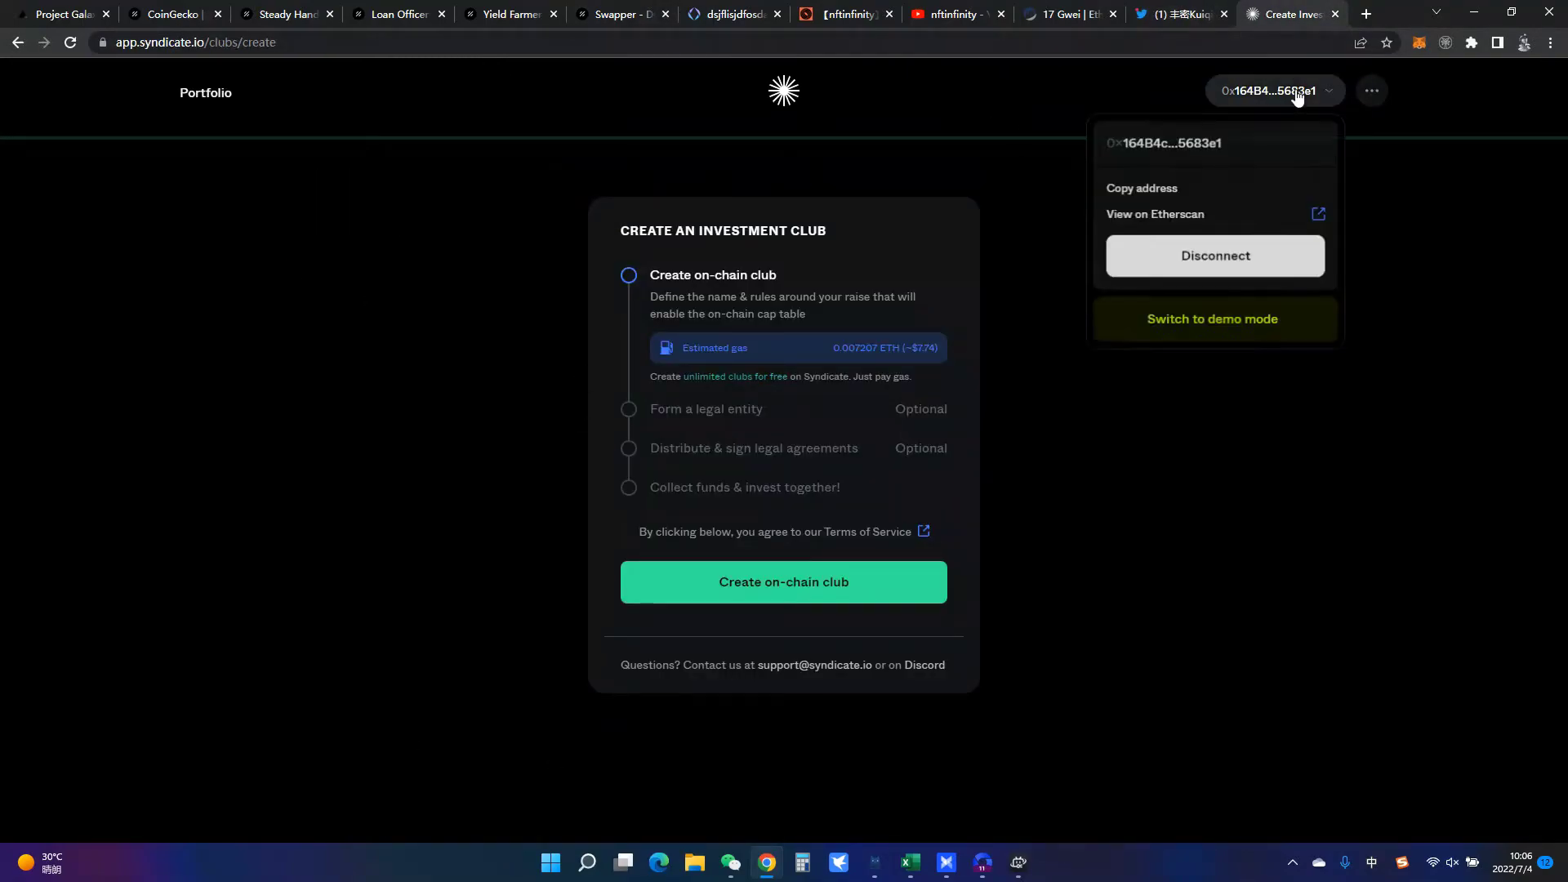
left_click(1201, 263)
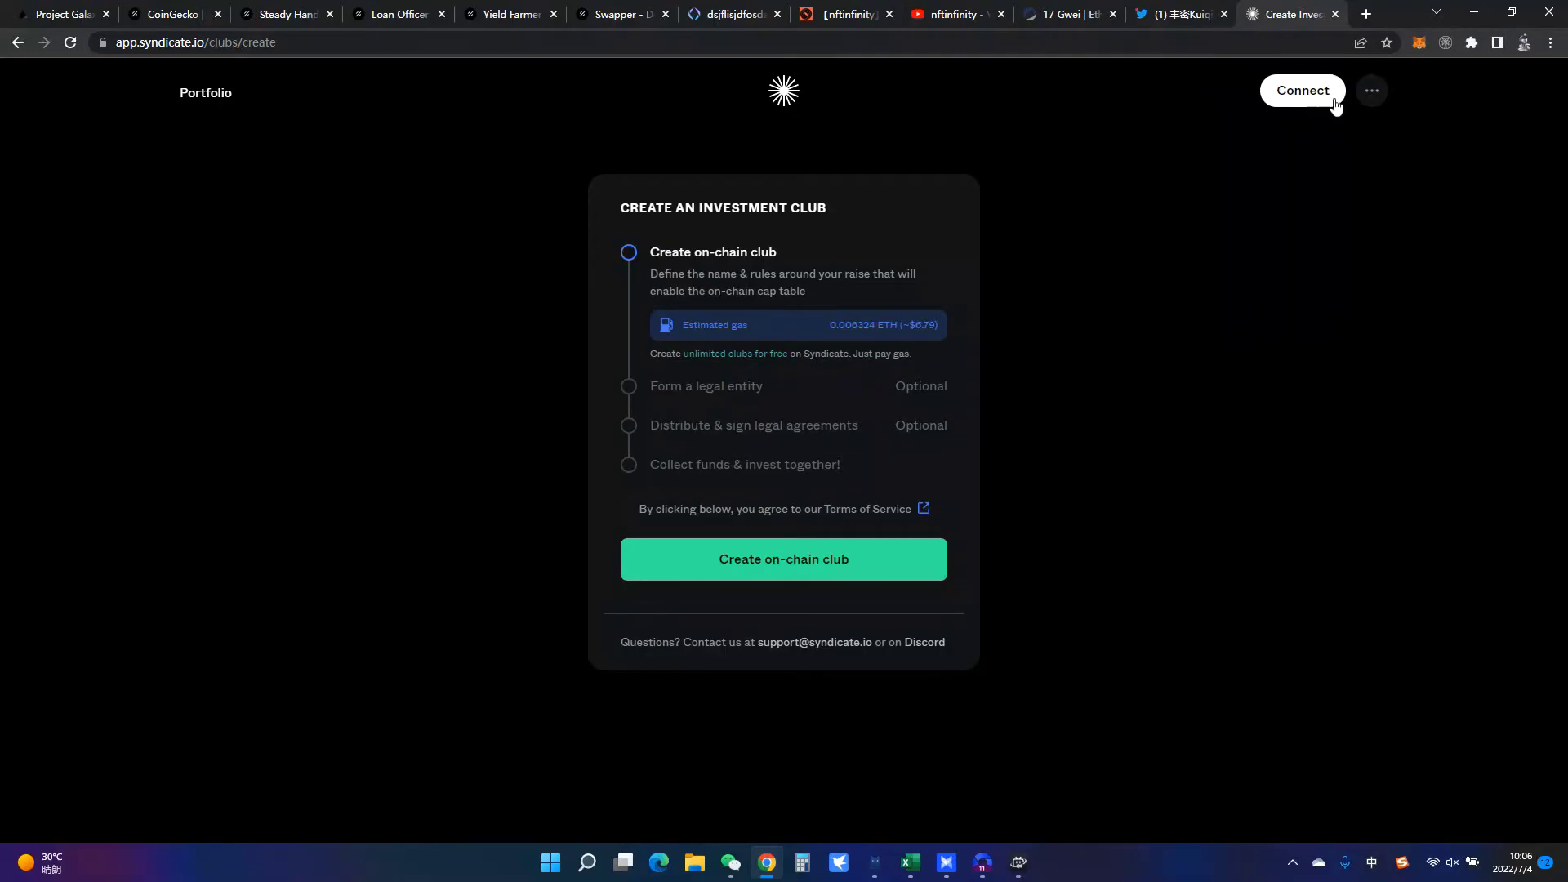
Step: Open gnosis-safe.io/app/open in a new browser tab
key("ctrl+t")
left_click(1310, 38)
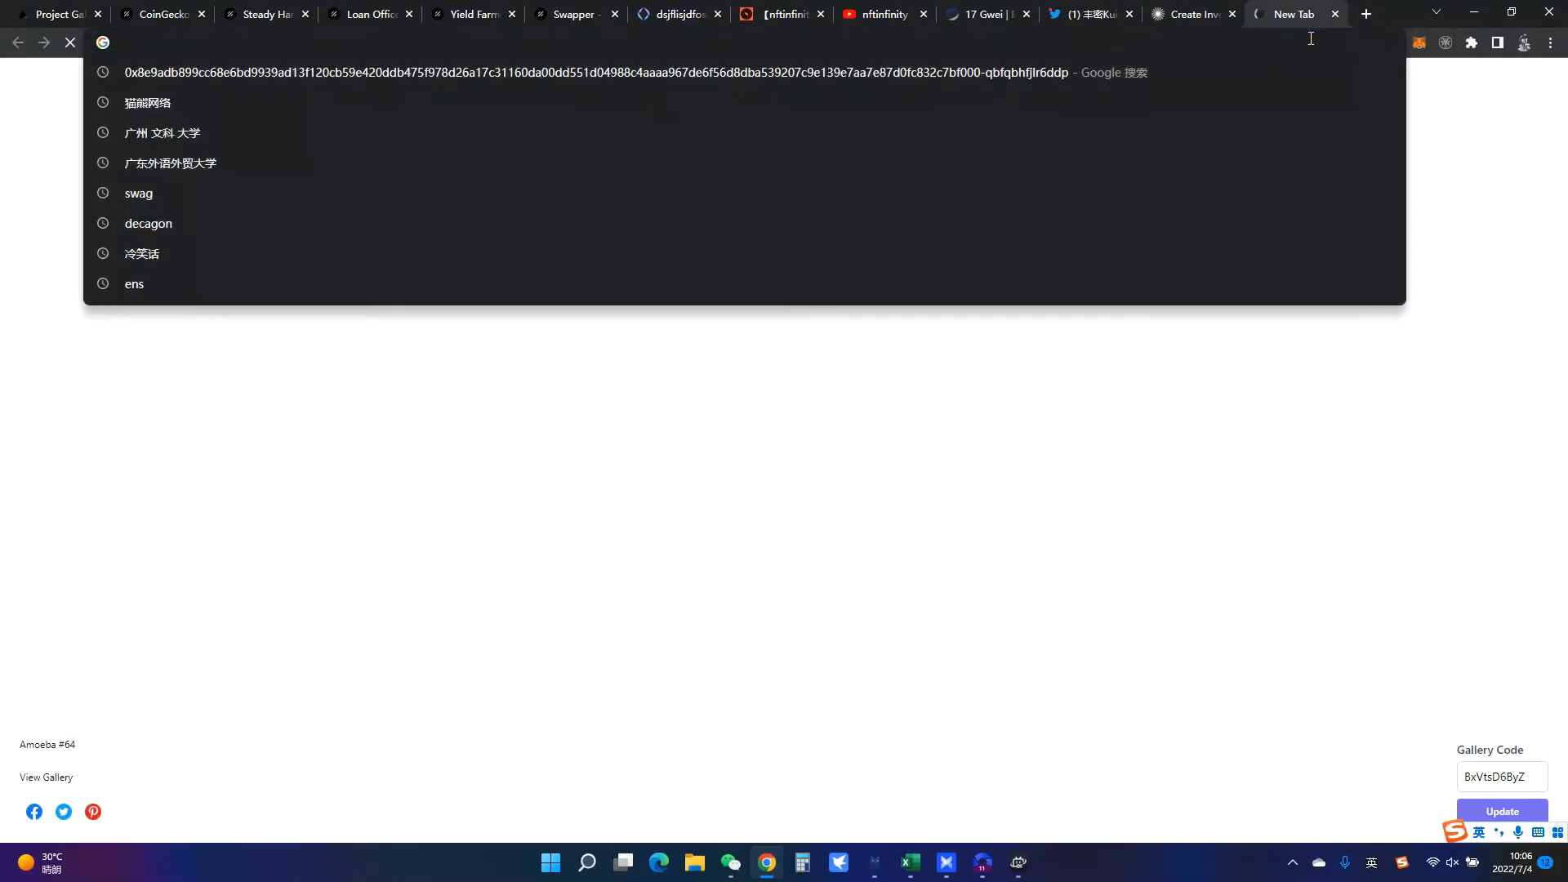
type("gnosis-safe.io/app/open")
key("Return")
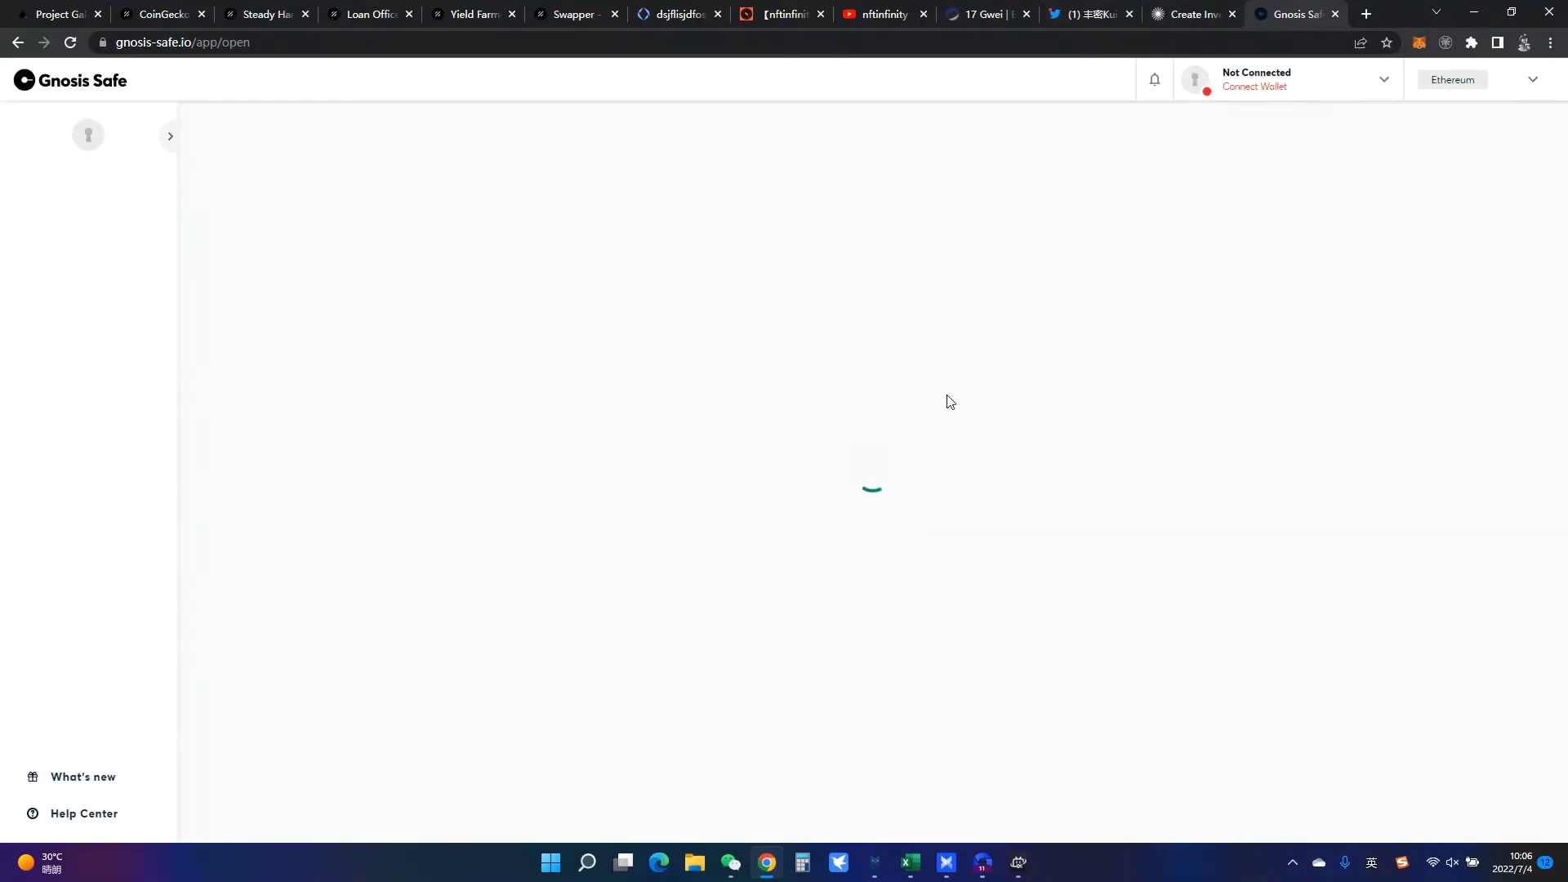
Step: Open the Safe owned on Ethereum in Gnosis Safe and look over its dashboard
left_click(170, 136)
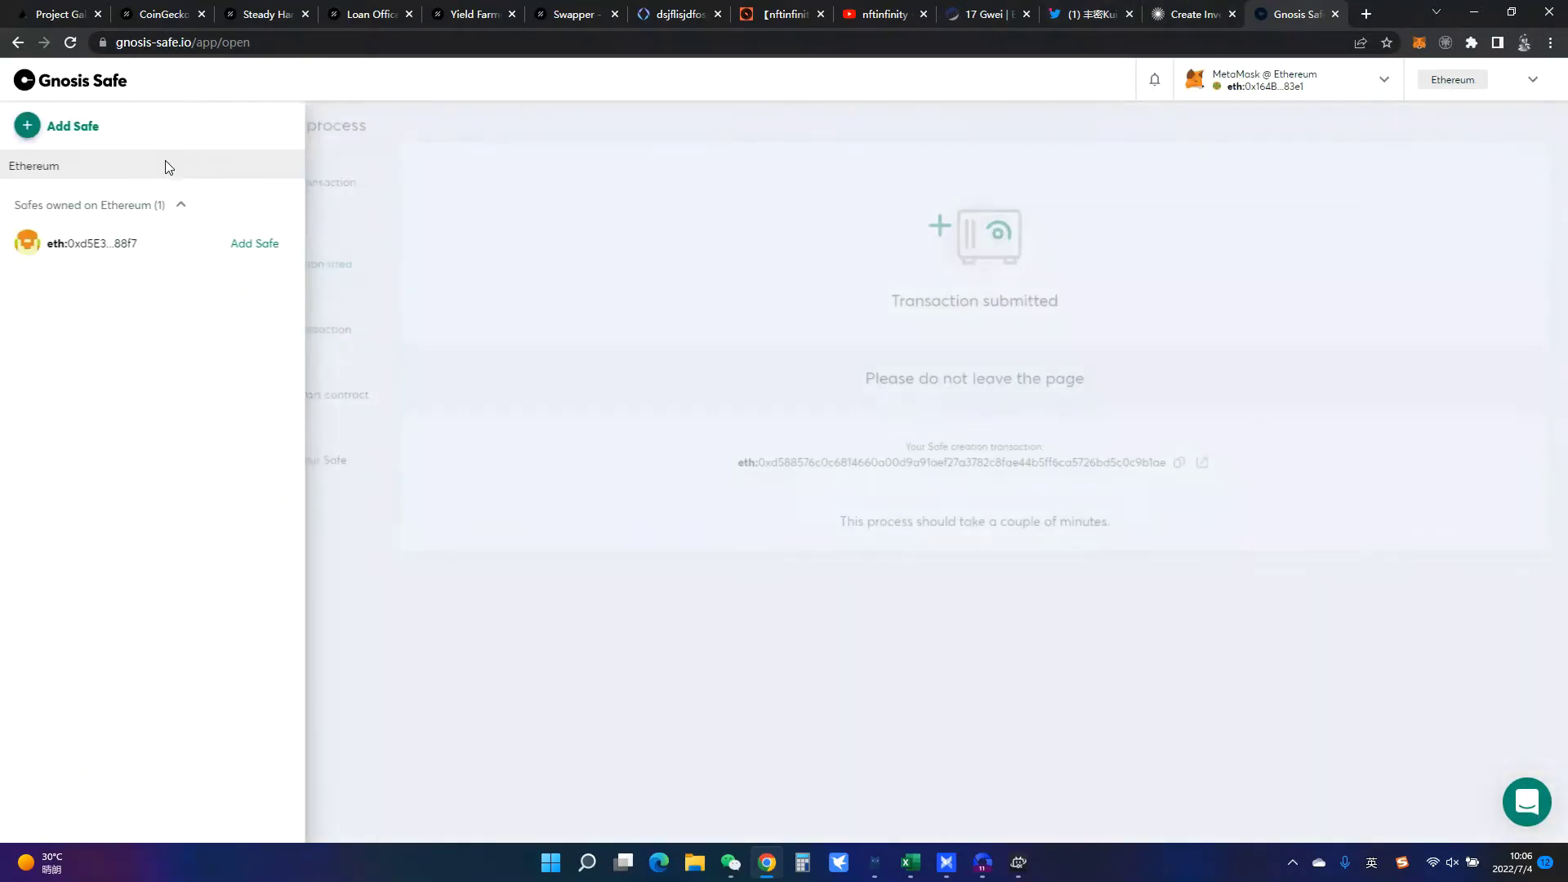
left_click(149, 261)
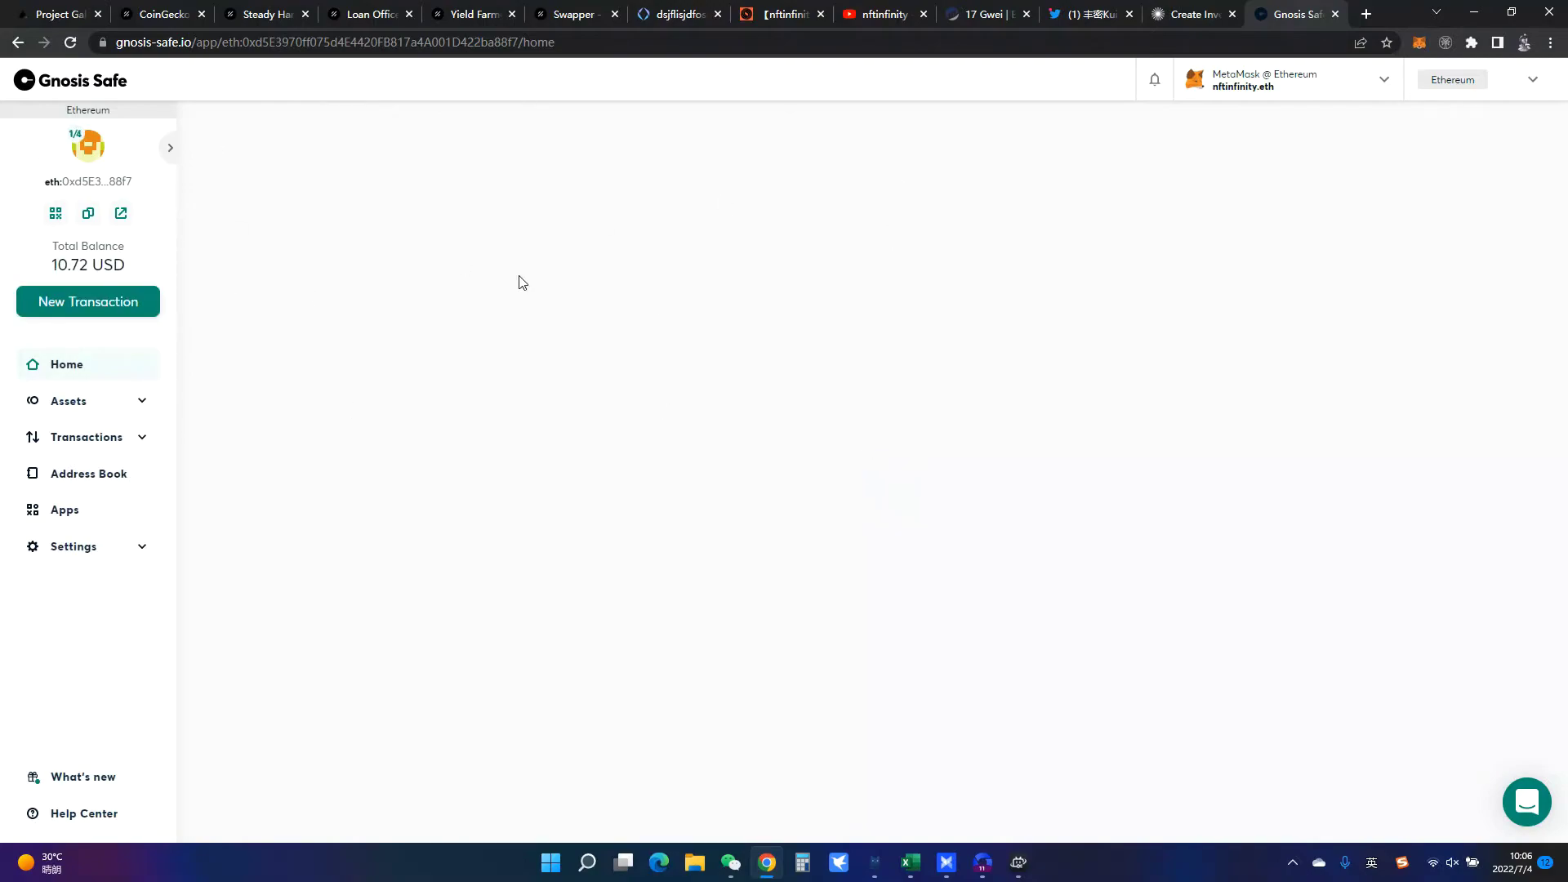
scroll(327, 367, "down", 1)
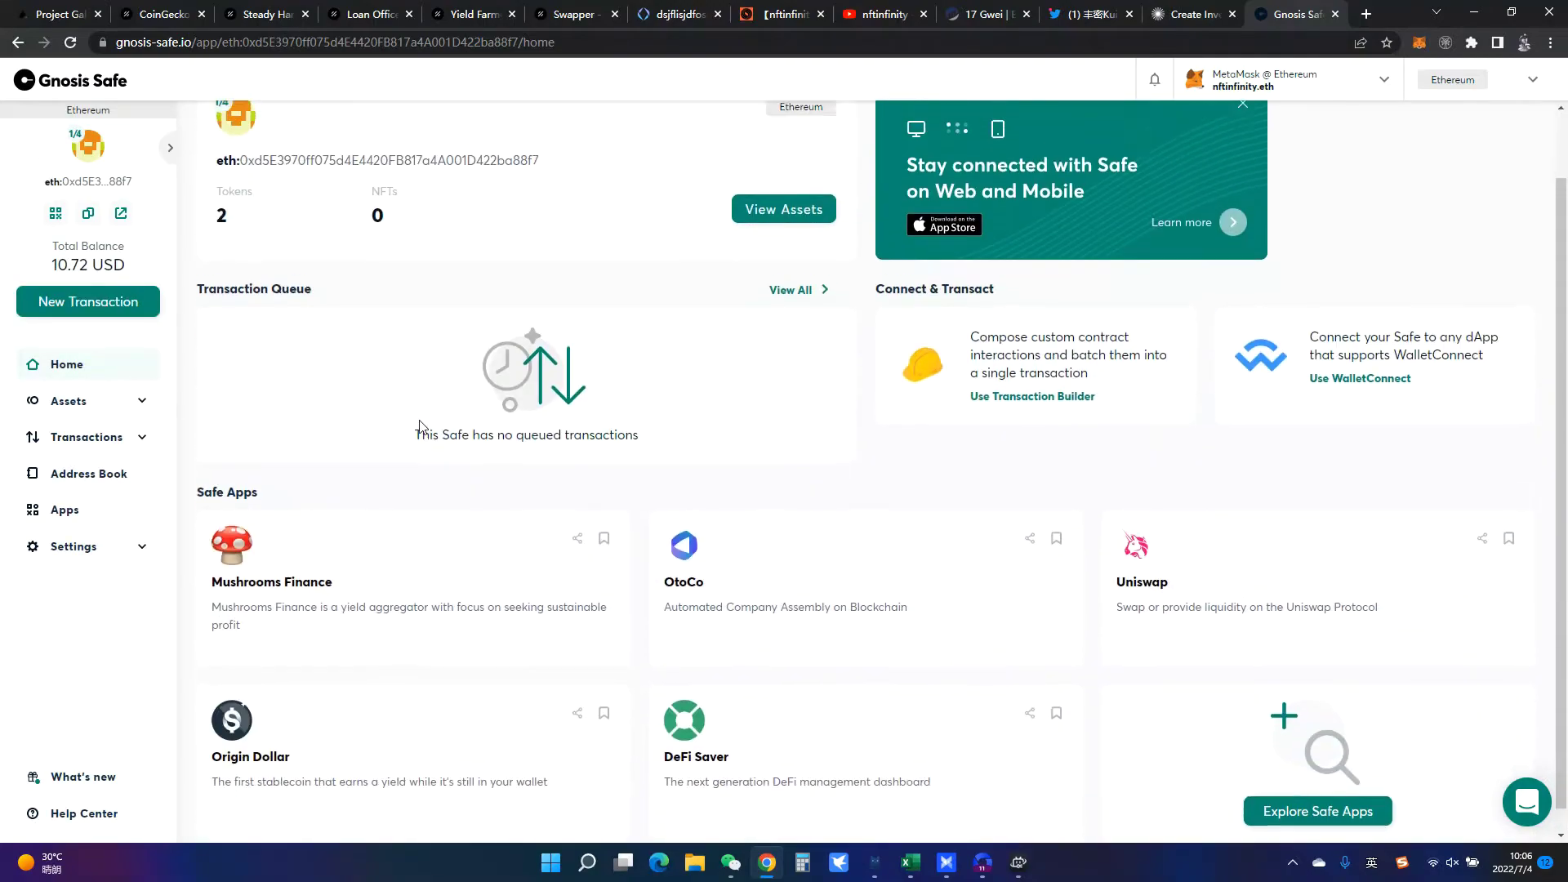
scroll(420, 434, "up", 1)
scroll(262, 375, "down", 1)
scroll(583, 289, "up", 1)
Step: Start a Wallet Connect connection from the Syndicate portfolio and copy its connection link to the clipboard
left_click(1176, 13)
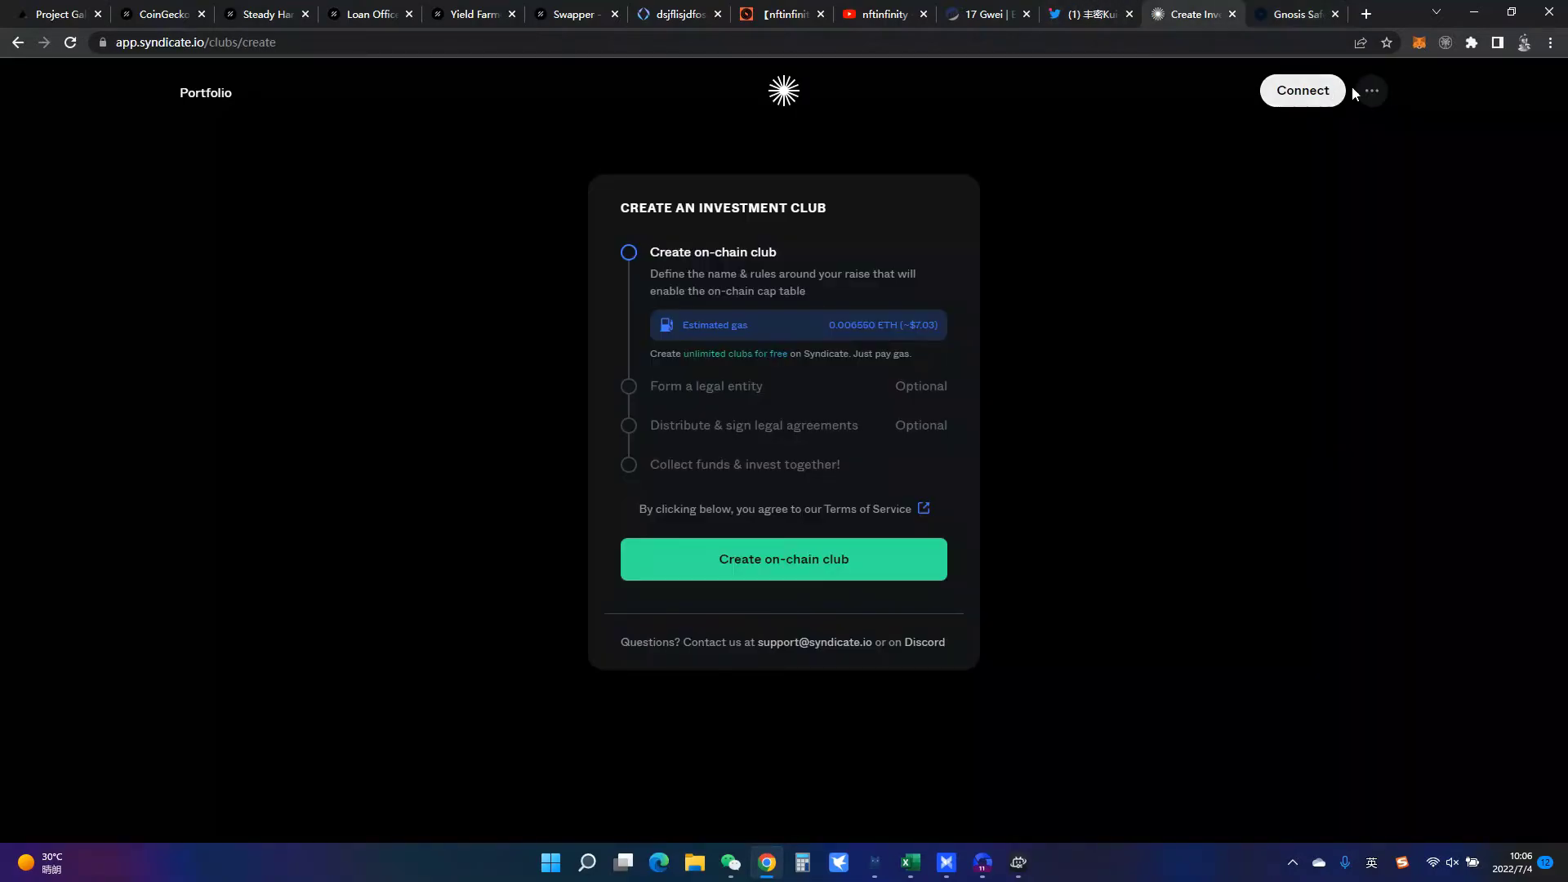
left_click(217, 97)
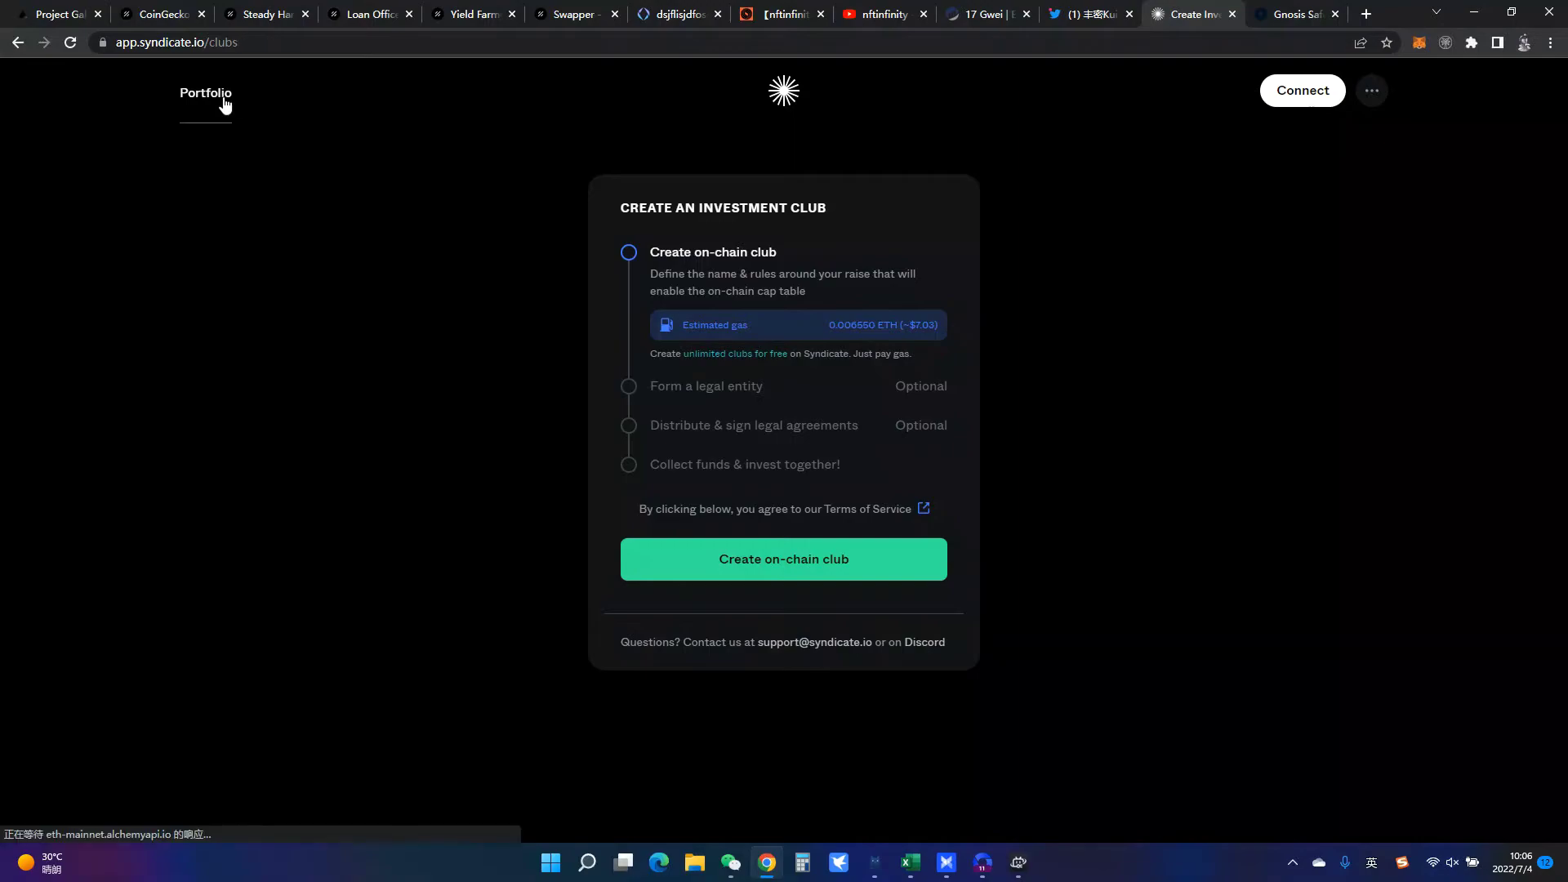
left_click(915, 280)
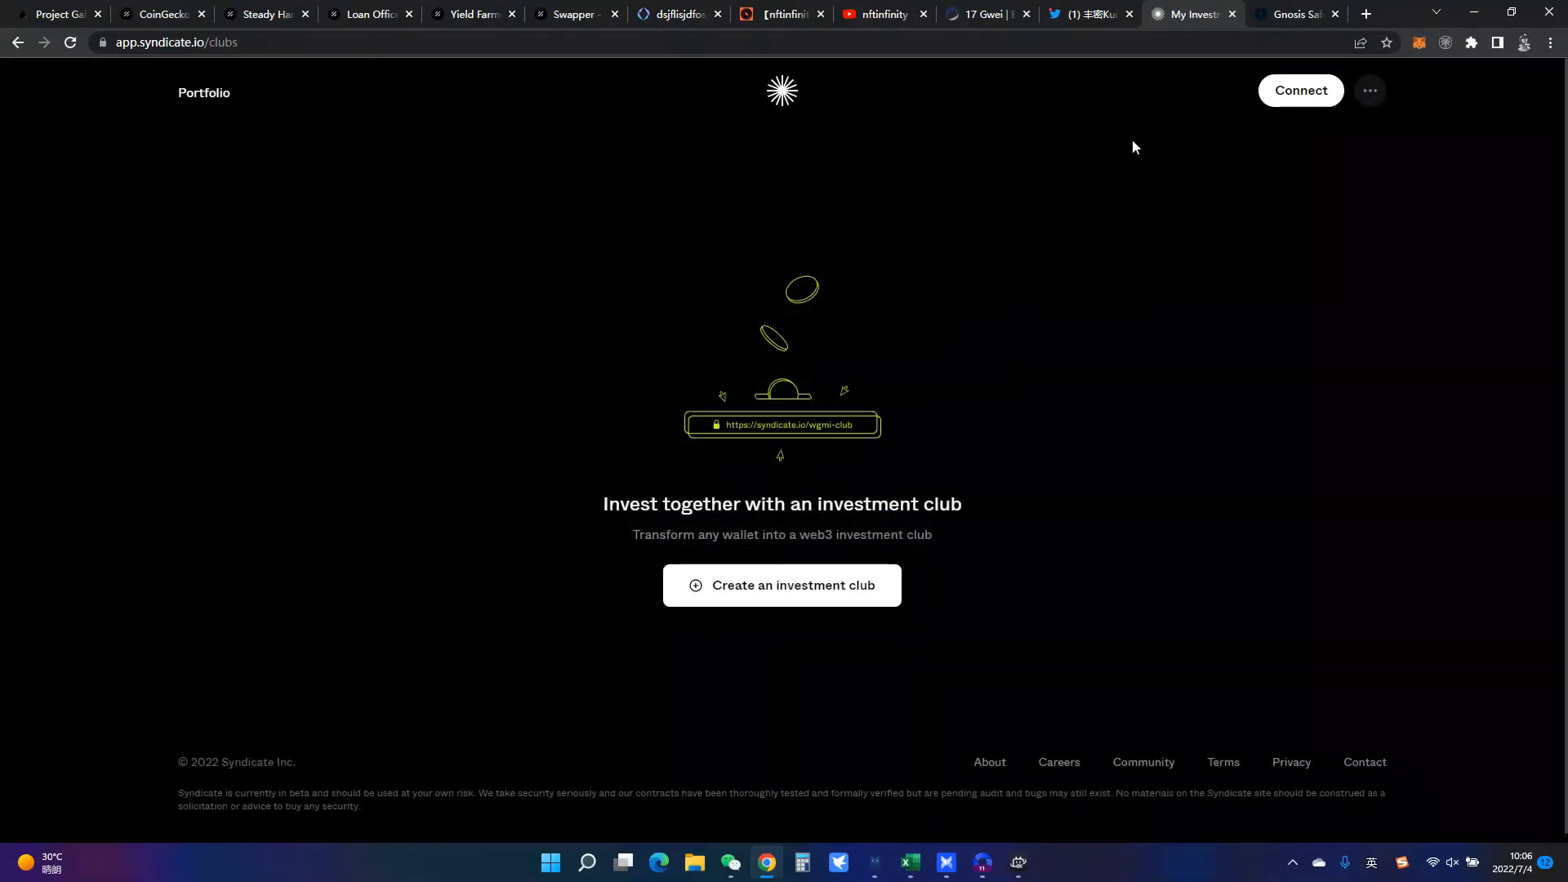
left_click(1299, 90)
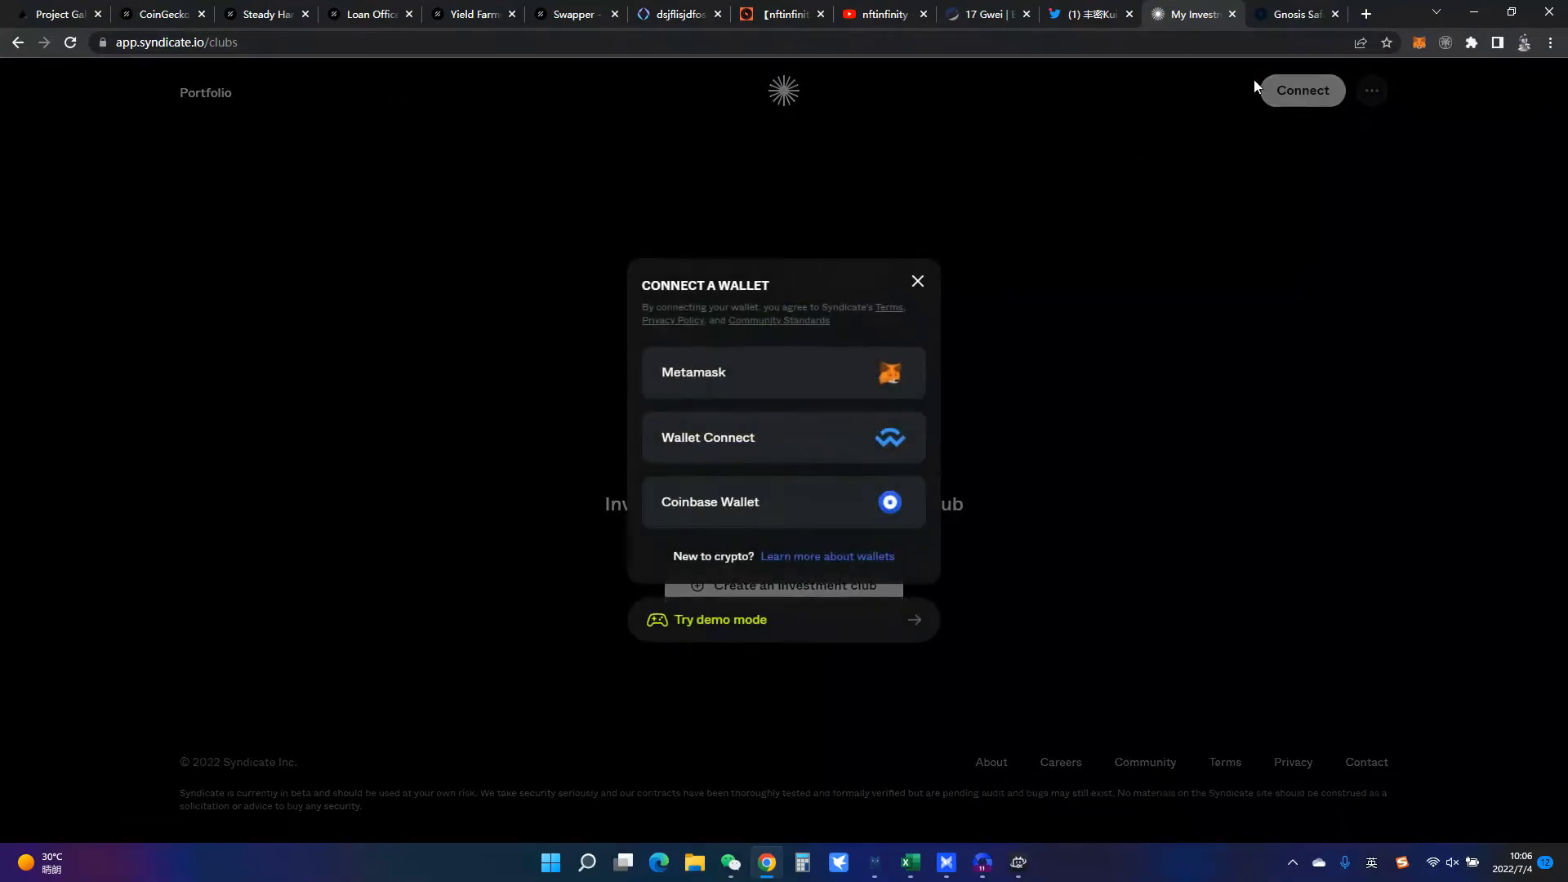
left_click(771, 438)
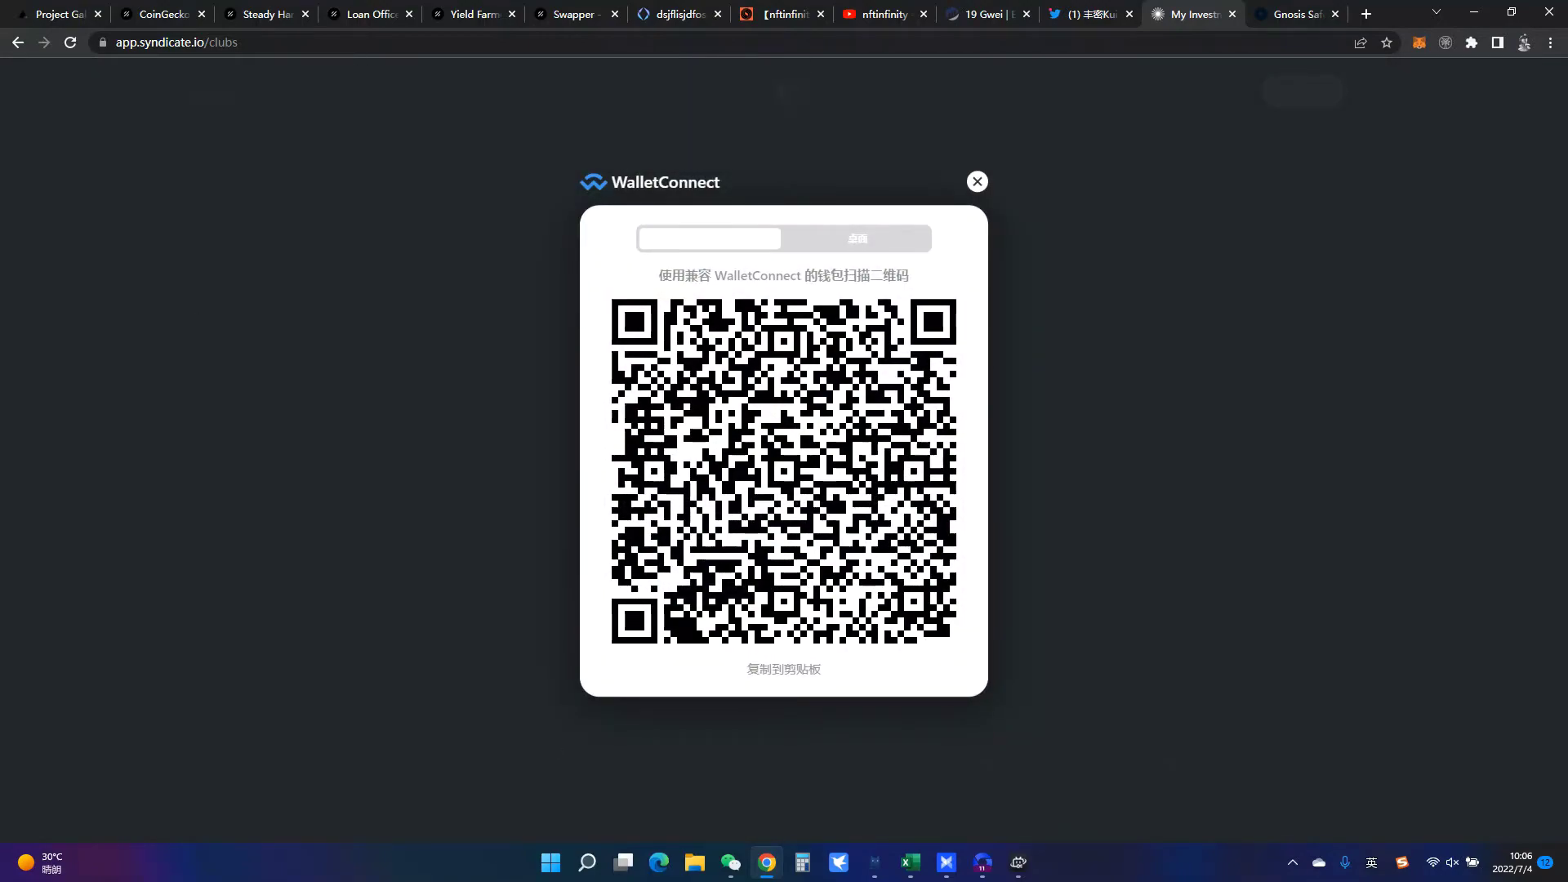
left_click(749, 668)
Step: Find the WalletConnect app in Gnosis Safe by searching for "wa" and connect the Safe to Syndicate with the copied link
left_click(1294, 14)
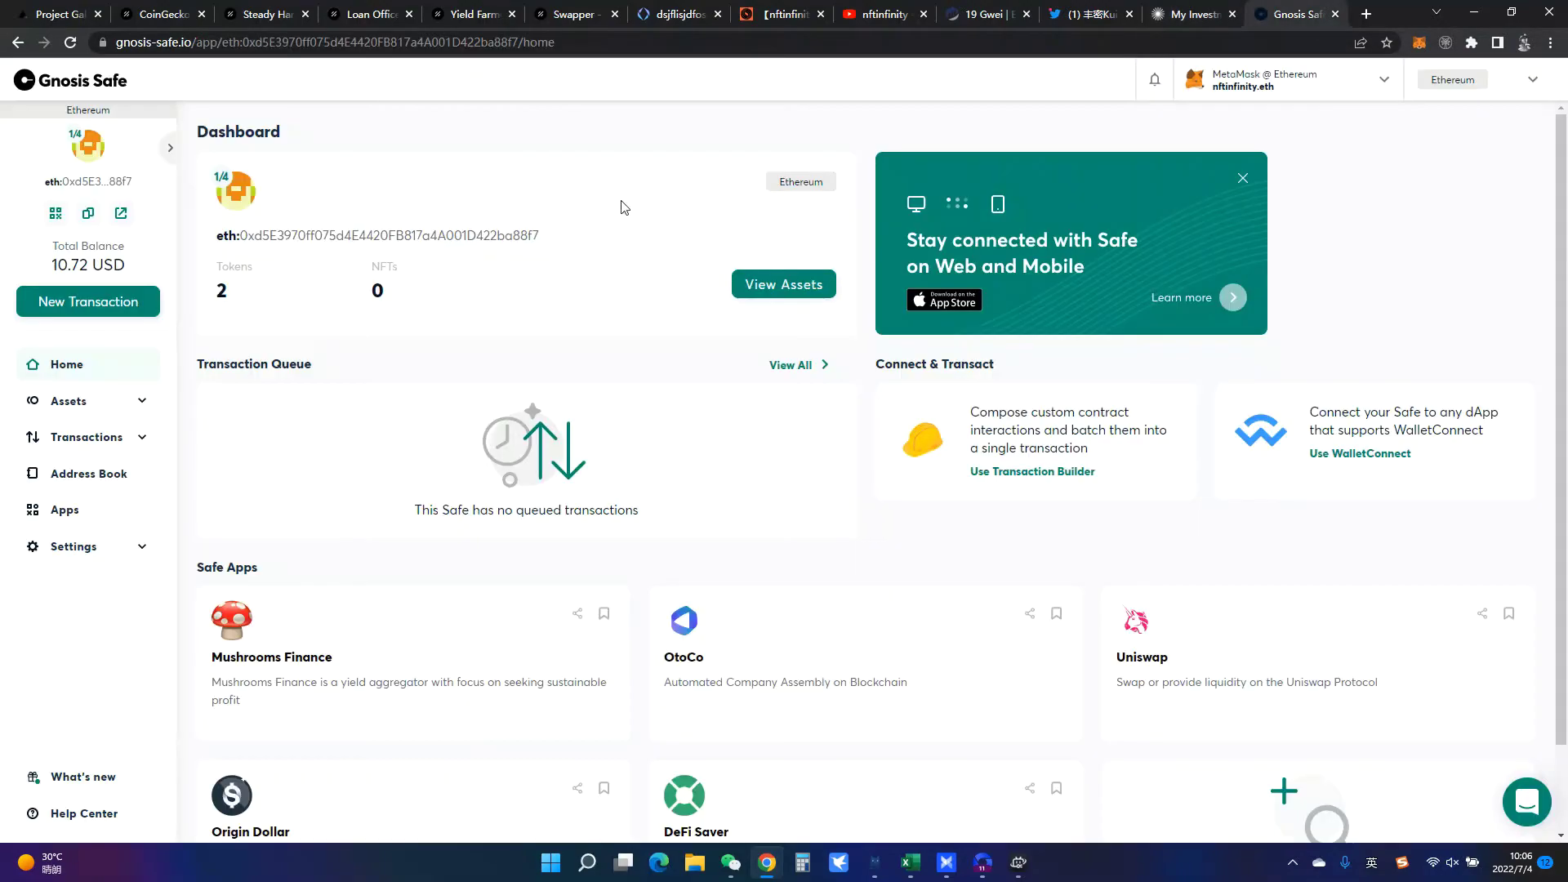
left_click(65, 510)
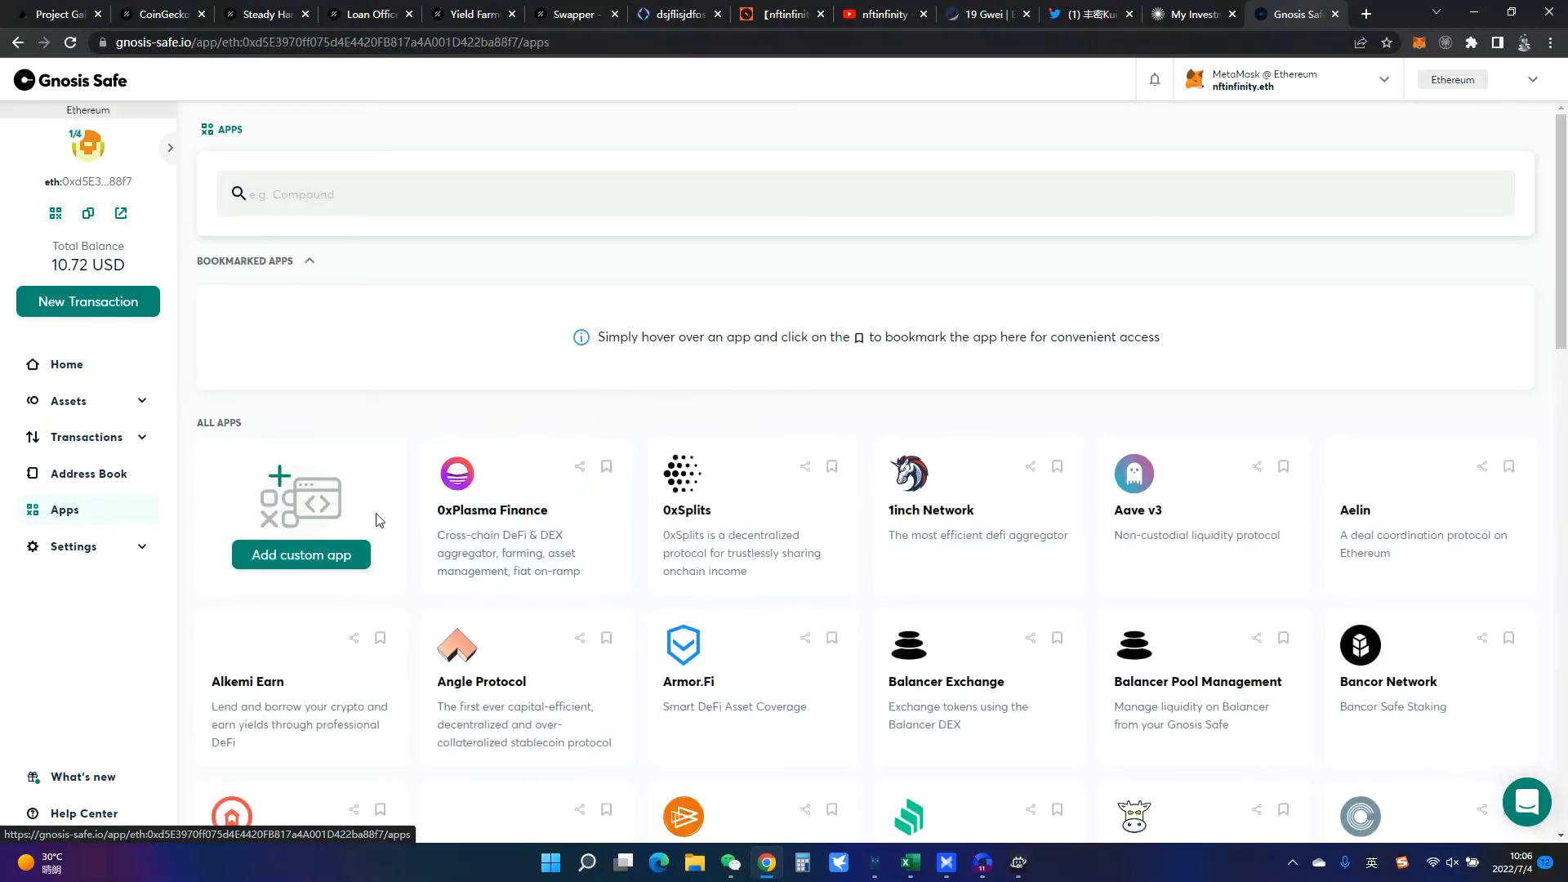
left_click(588, 194)
type("wo")
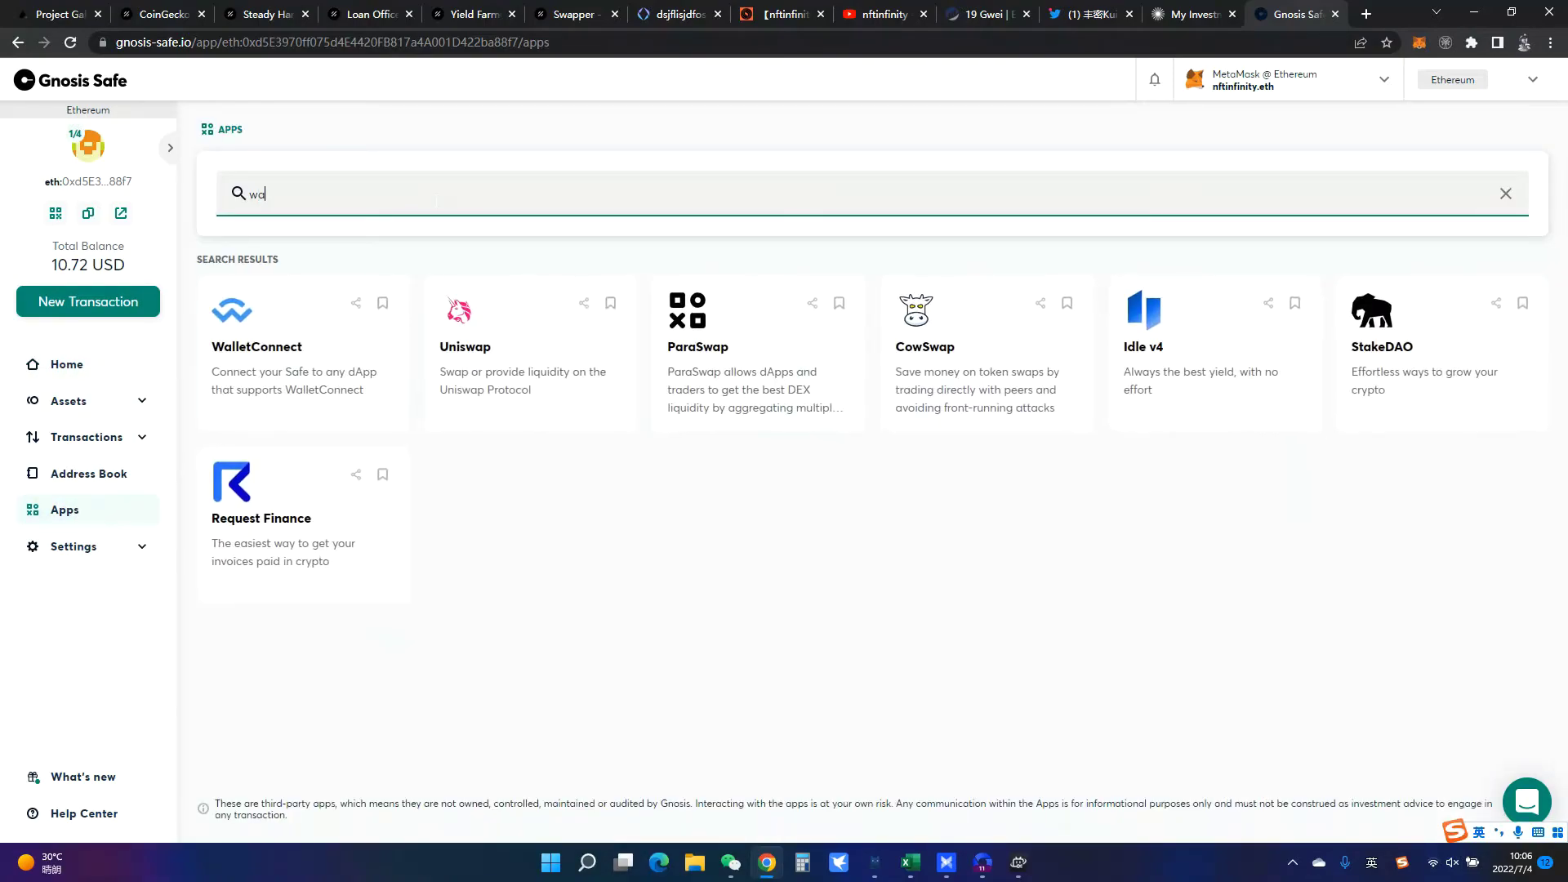
left_click(253, 347)
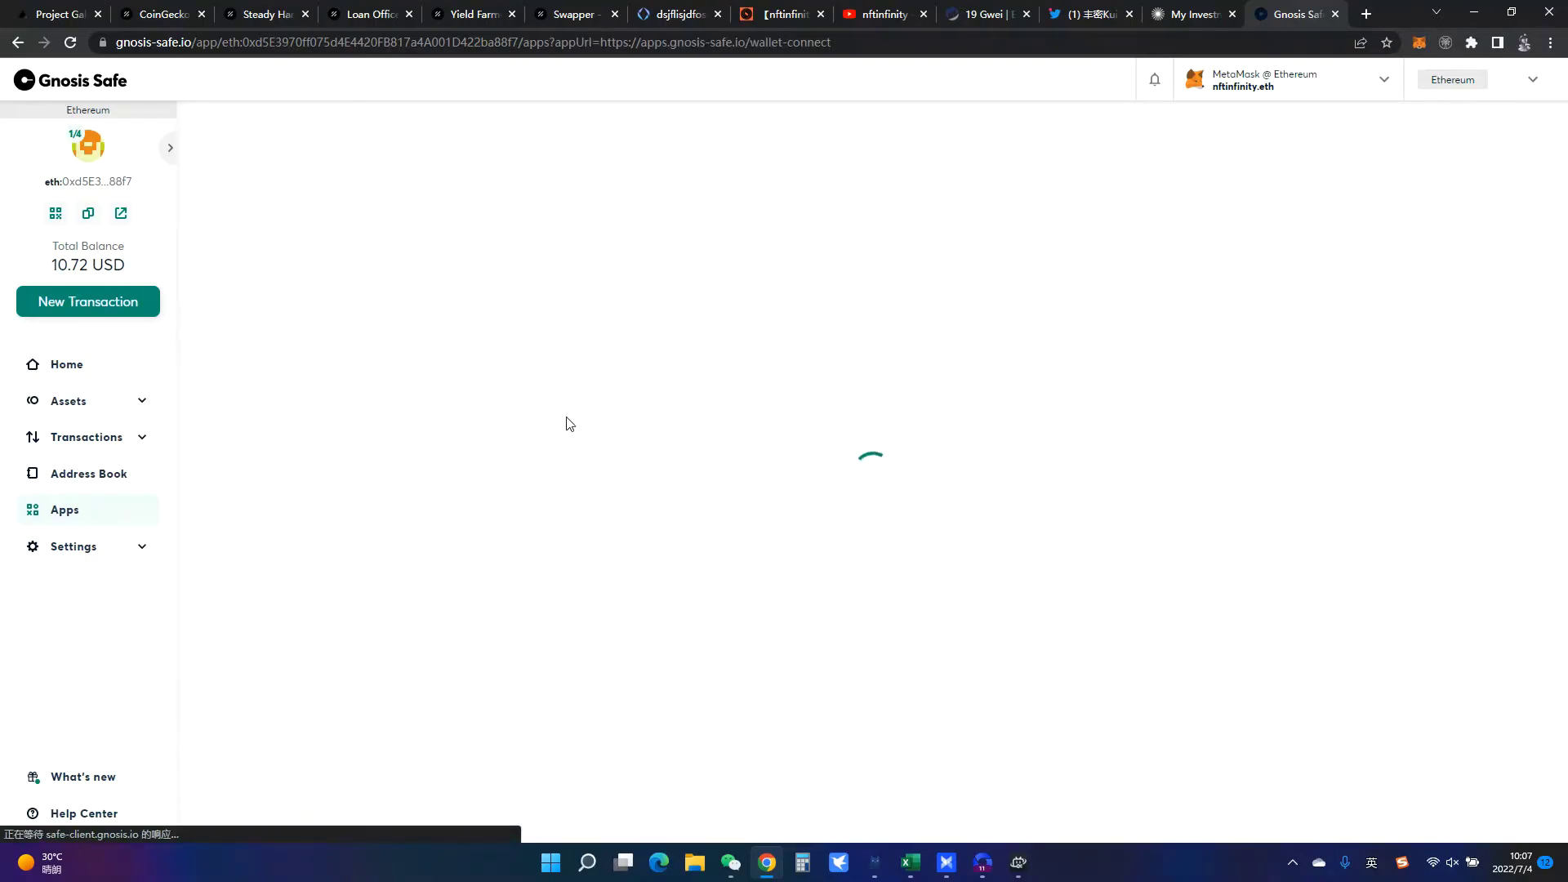
left_click(829, 314)
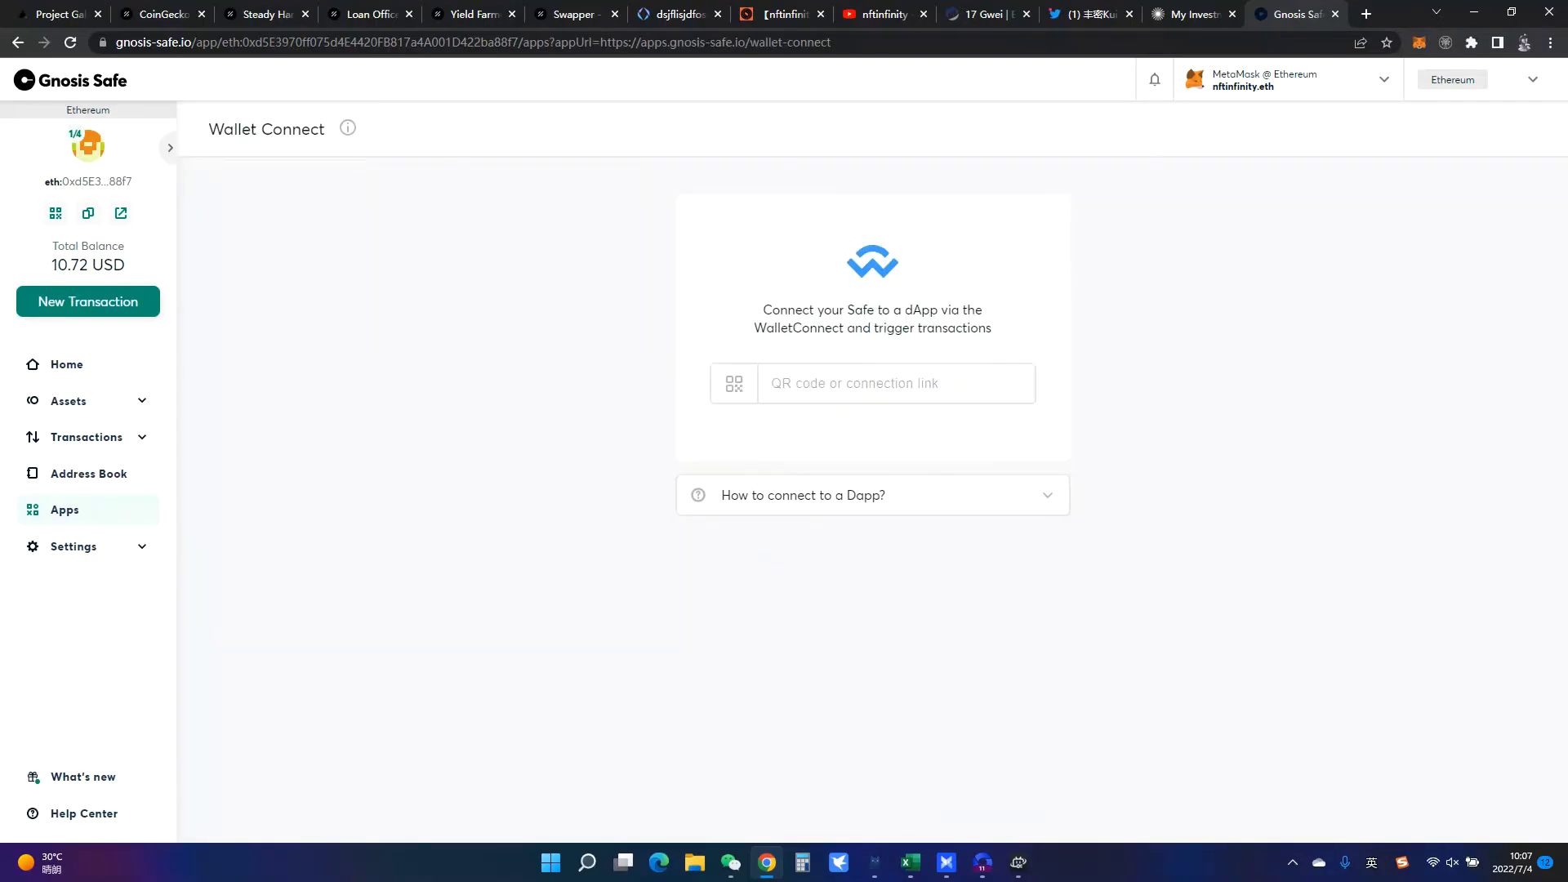
key("ctrl+v")
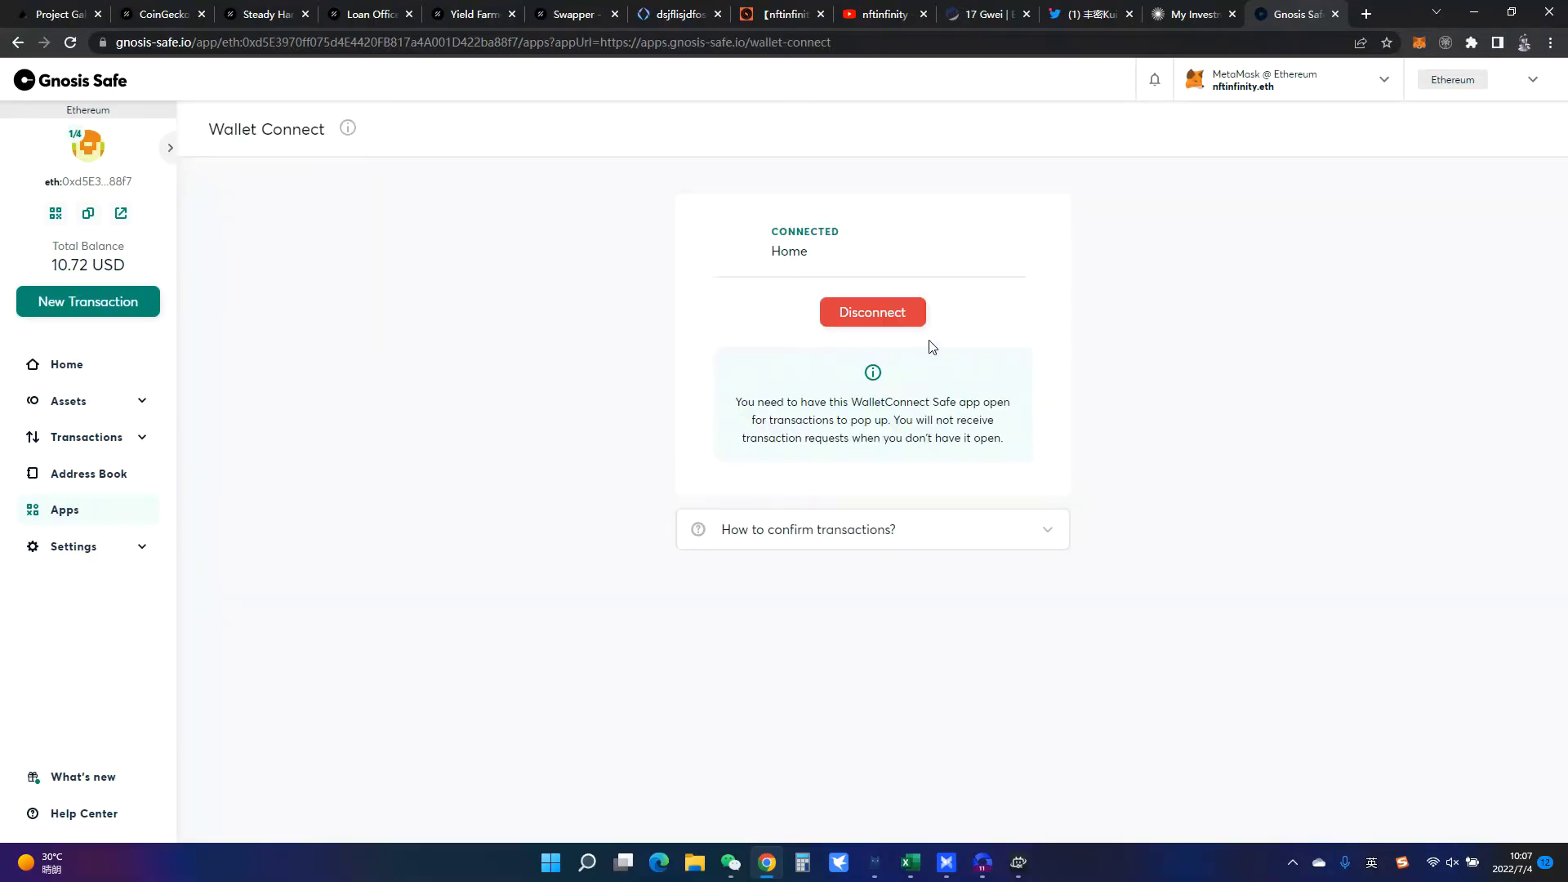
Step: Check the Syndicate portfolio for the Safe's address against the WalletConnect session in Gnosis Safe
left_click(1192, 13)
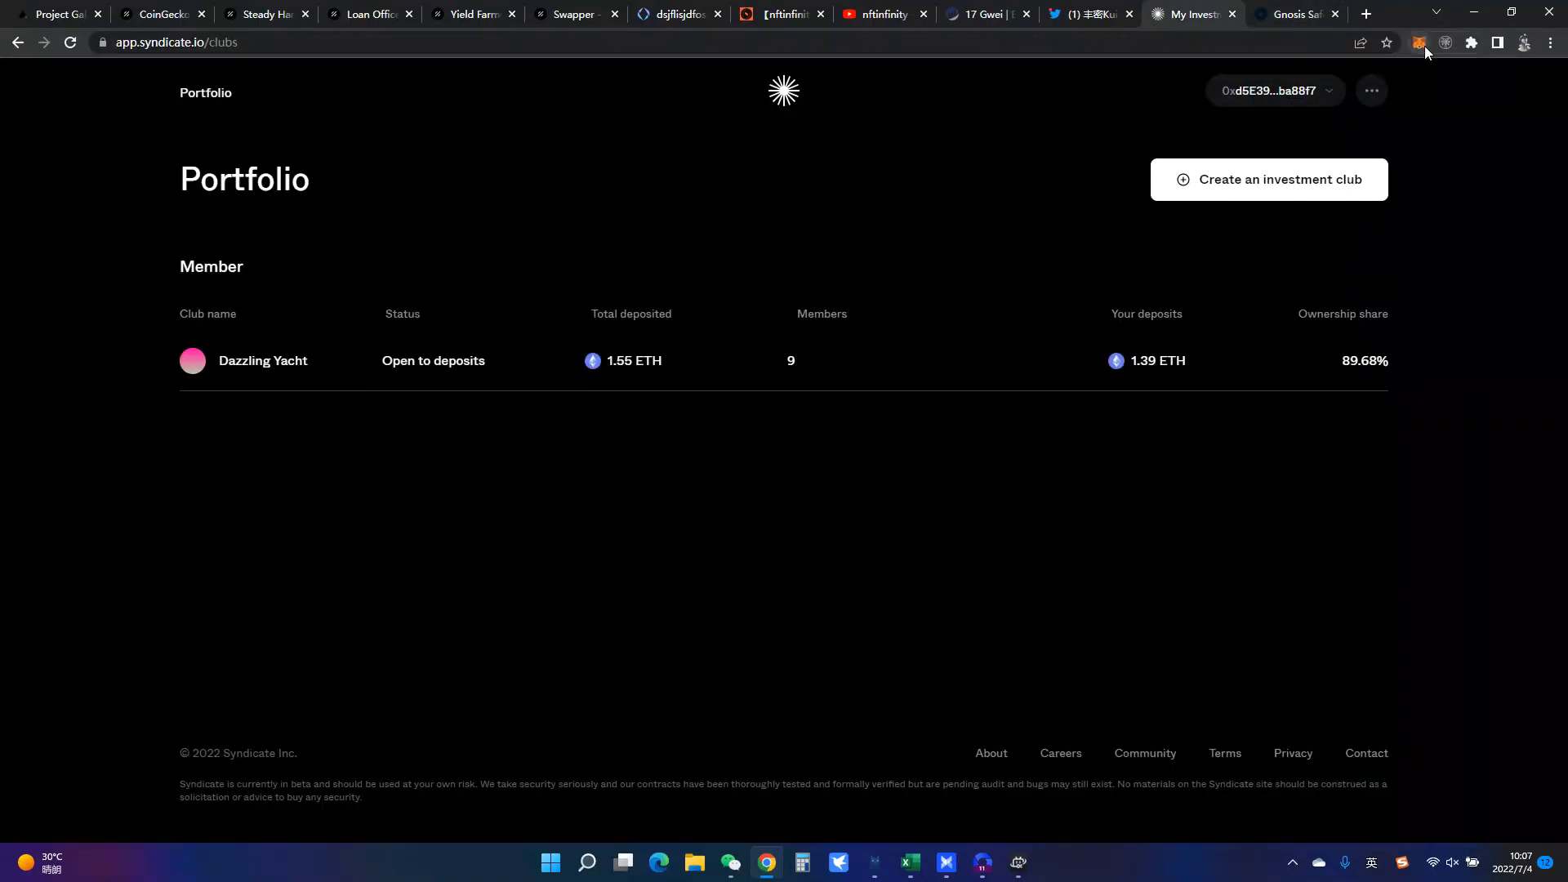
left_click(1304, 15)
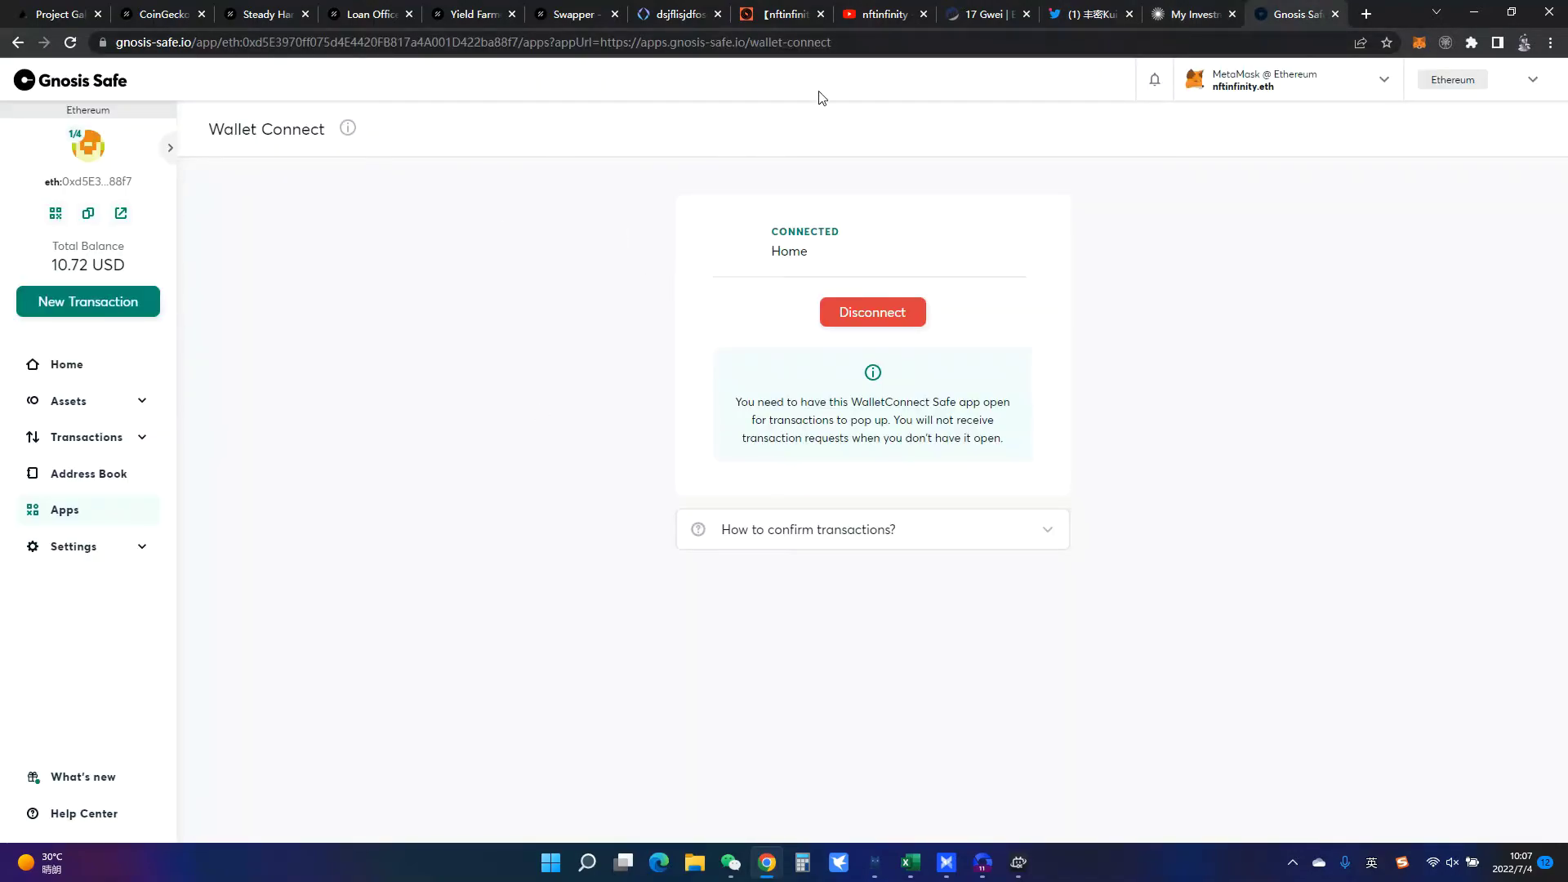
left_click(1152, 11)
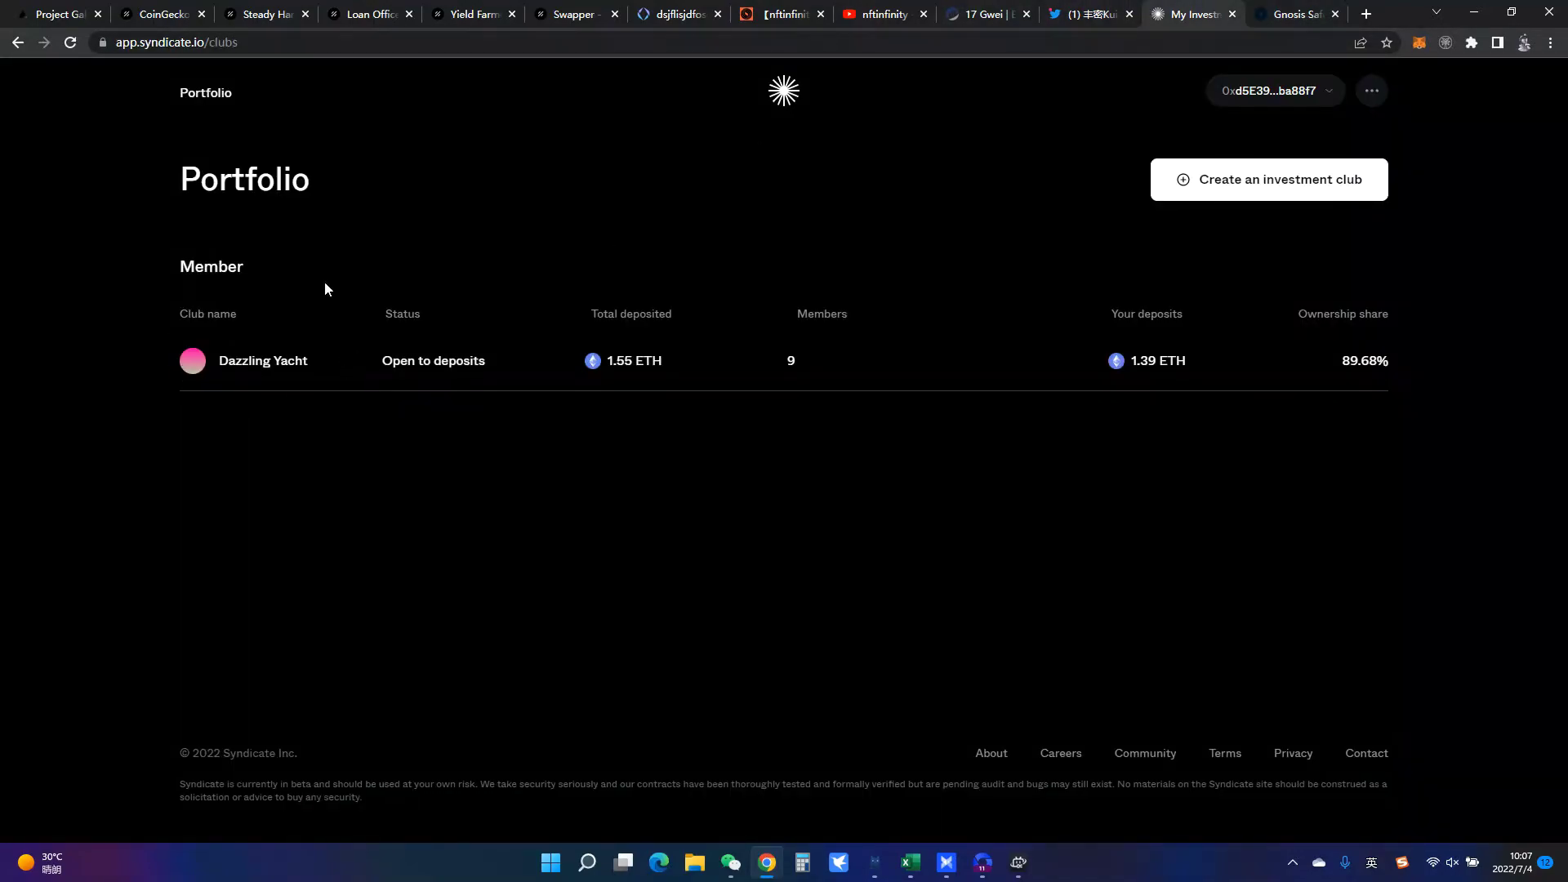
left_click(1279, 14)
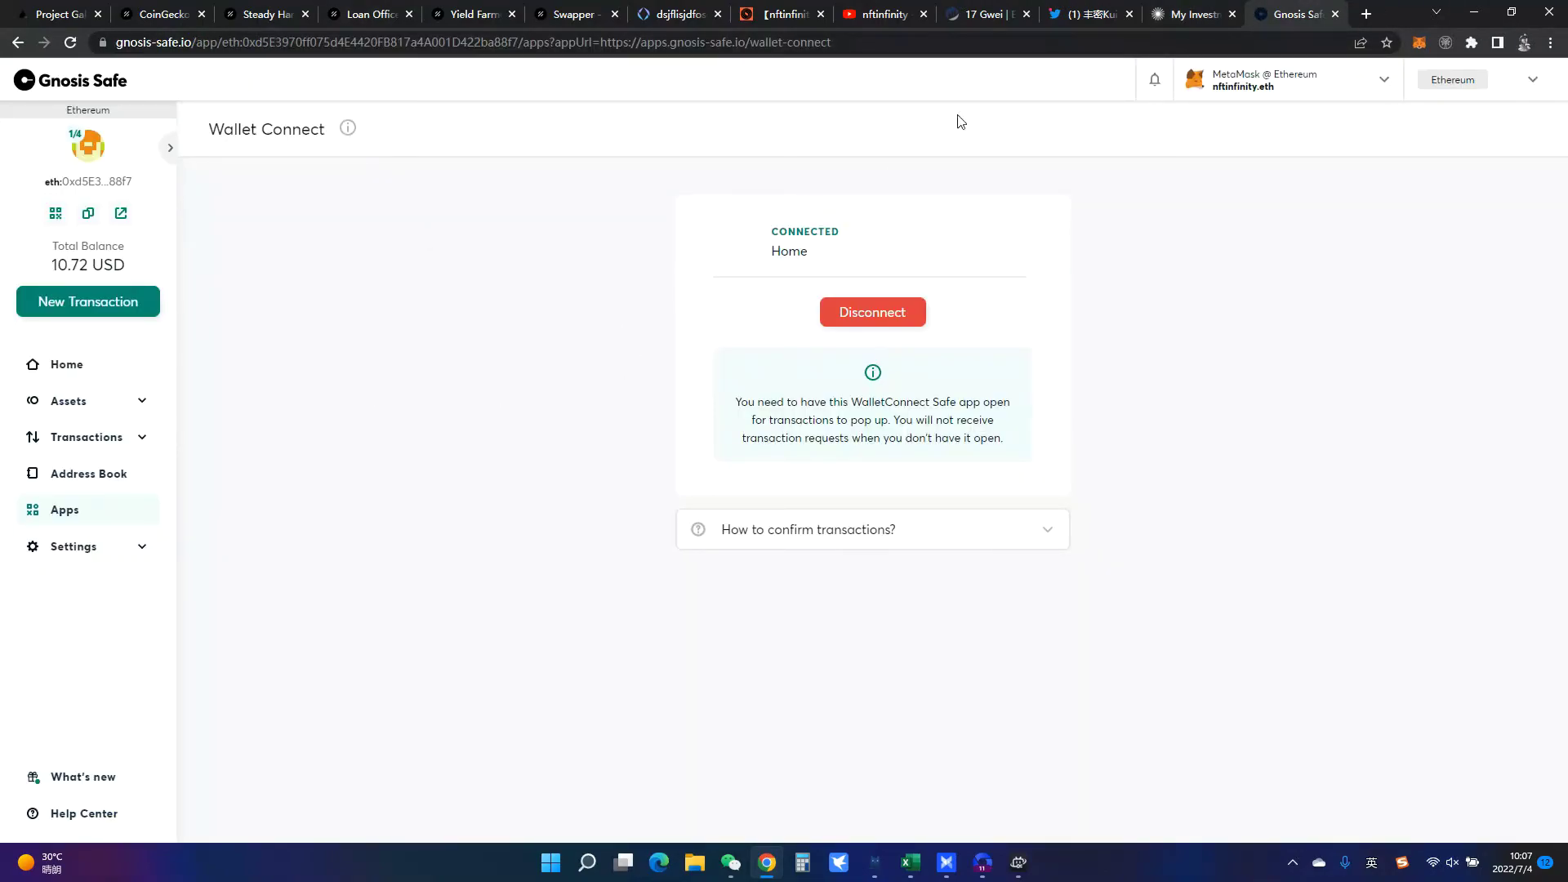
Step: Open Syndicate's investment club creation page with the Safe connected and compare it with the WalletConnect session in Gnosis Safe
left_click(1163, 15)
left_click(1296, 183)
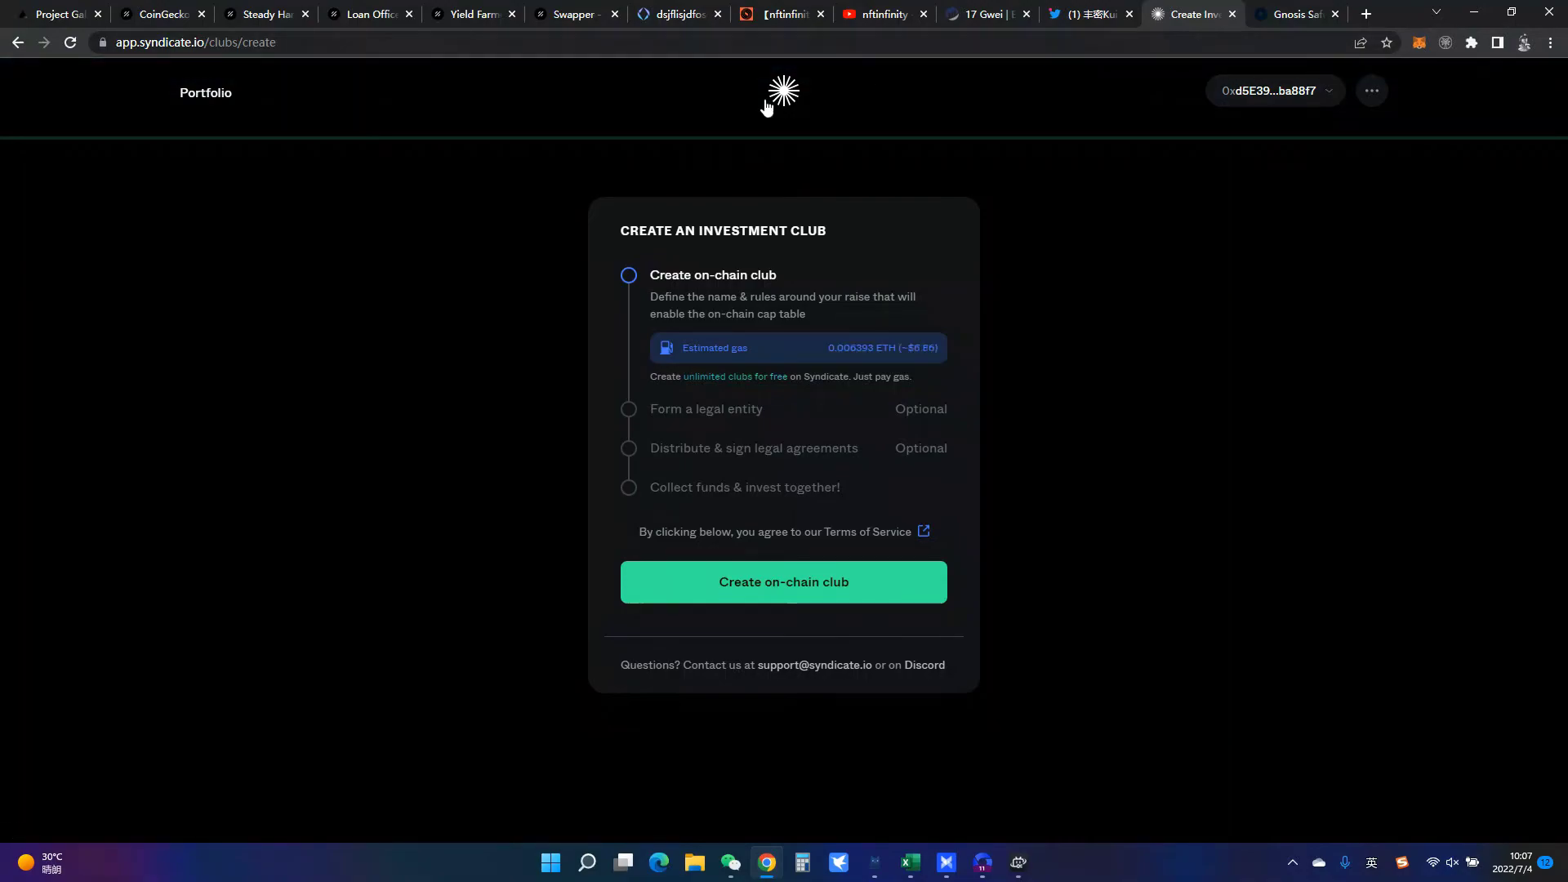
left_click(1287, 14)
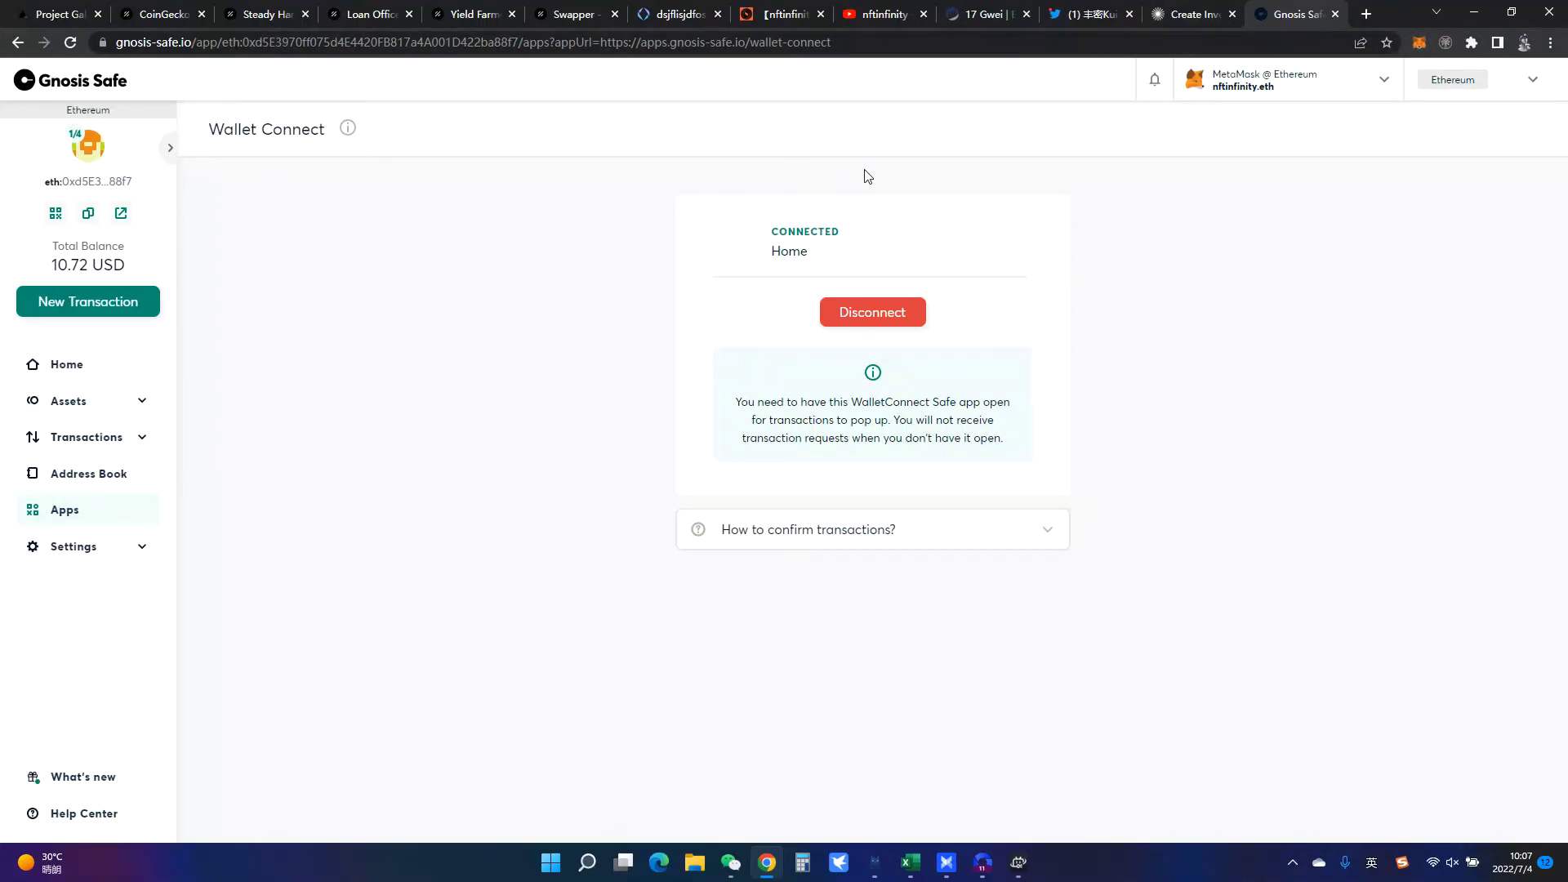
left_click(1199, 14)
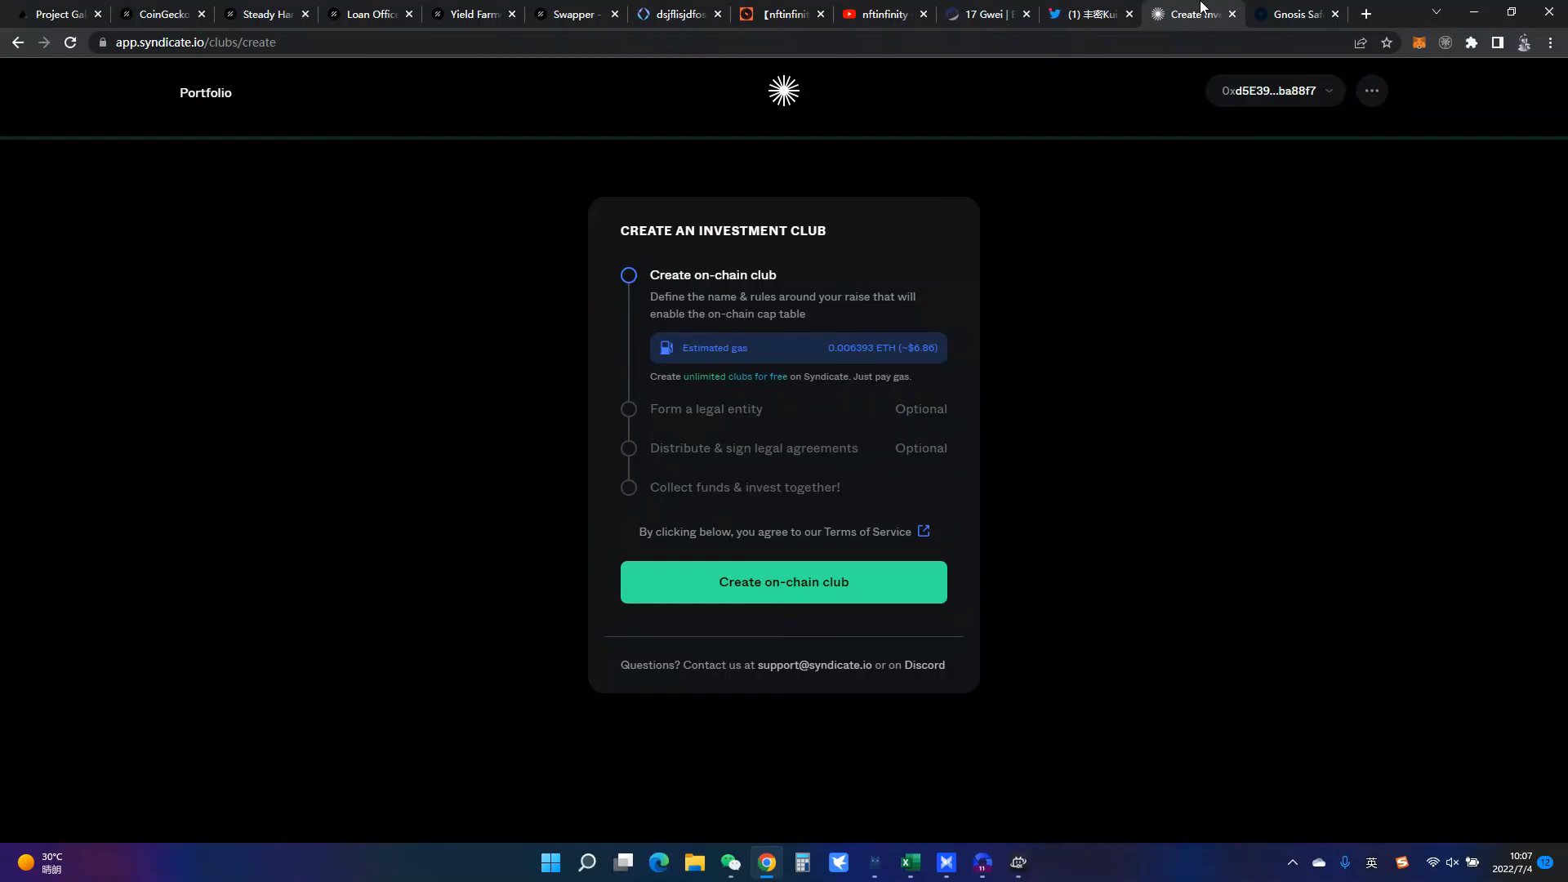
left_click(1296, 14)
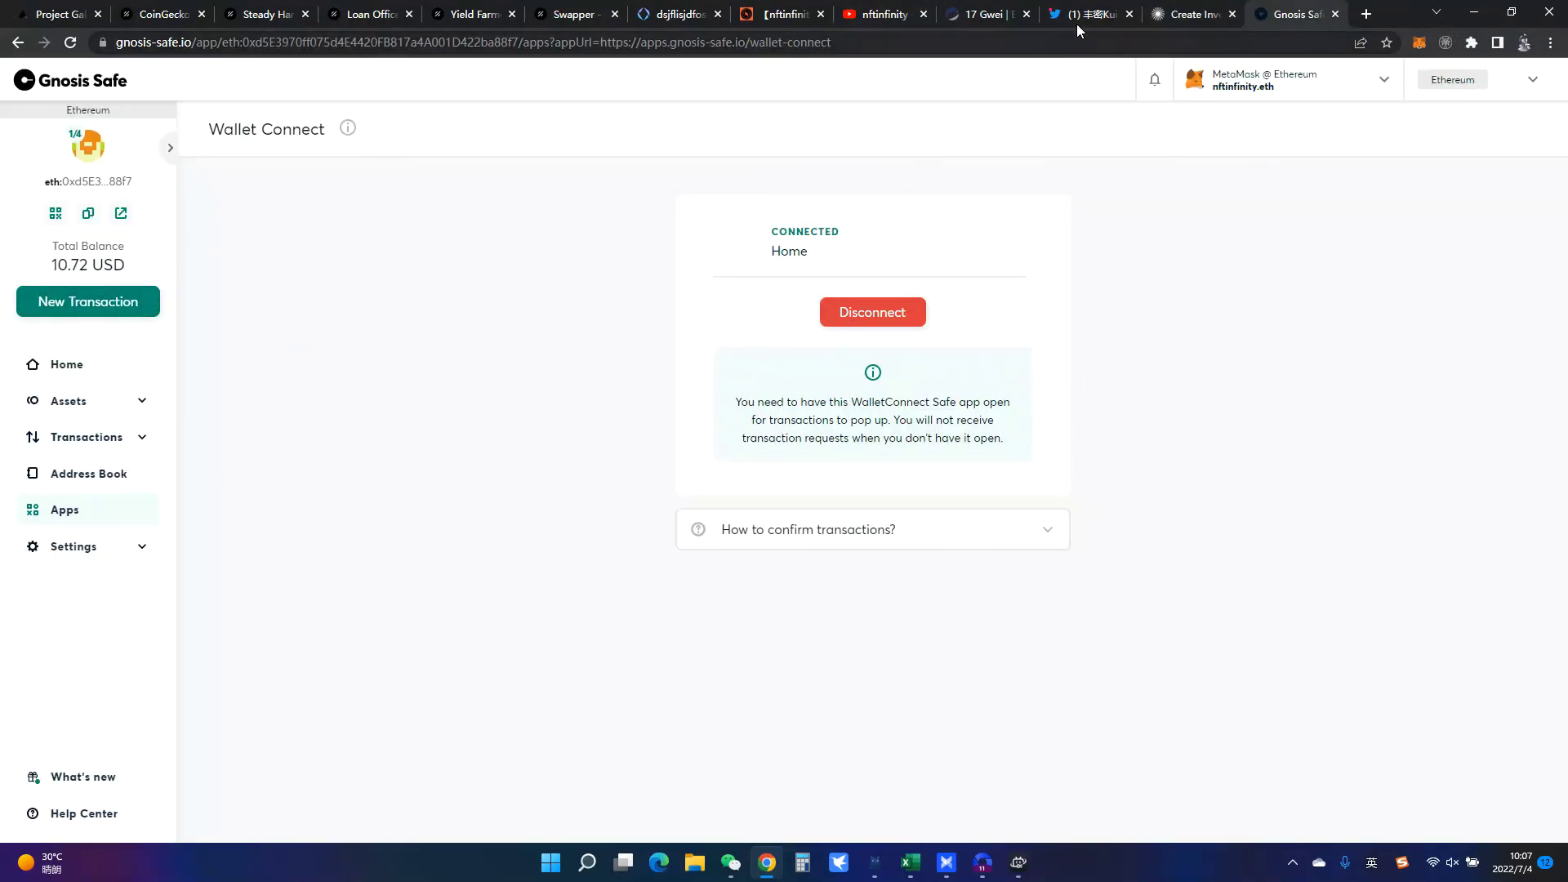
left_click(1198, 10)
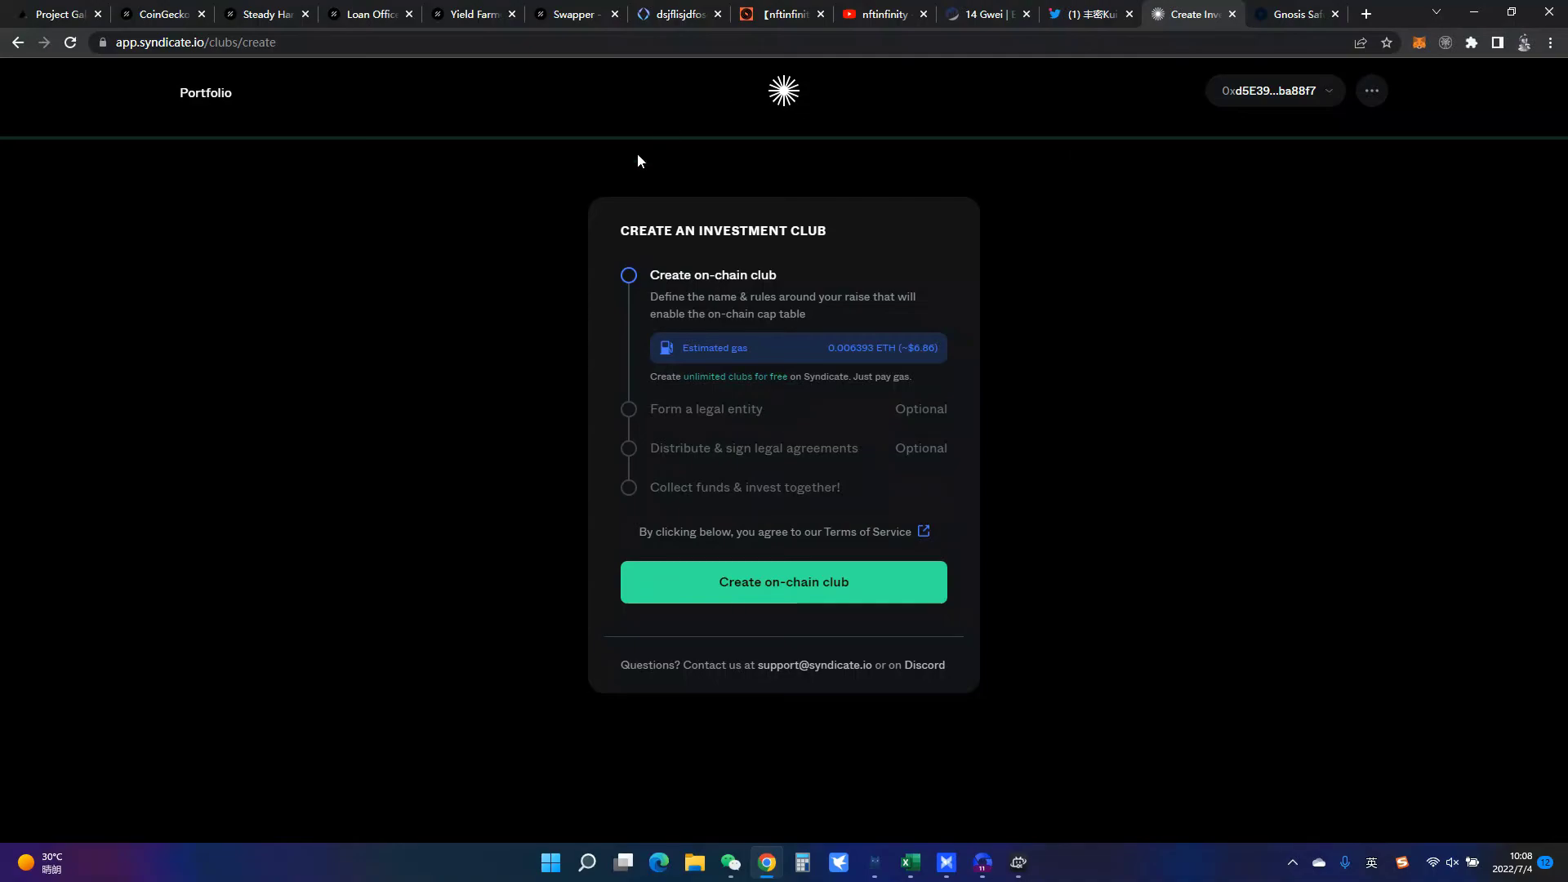
Step: Go back to the Syndicate portfolio and review it alongside the tweet recommending Syndicate
left_click(224, 94)
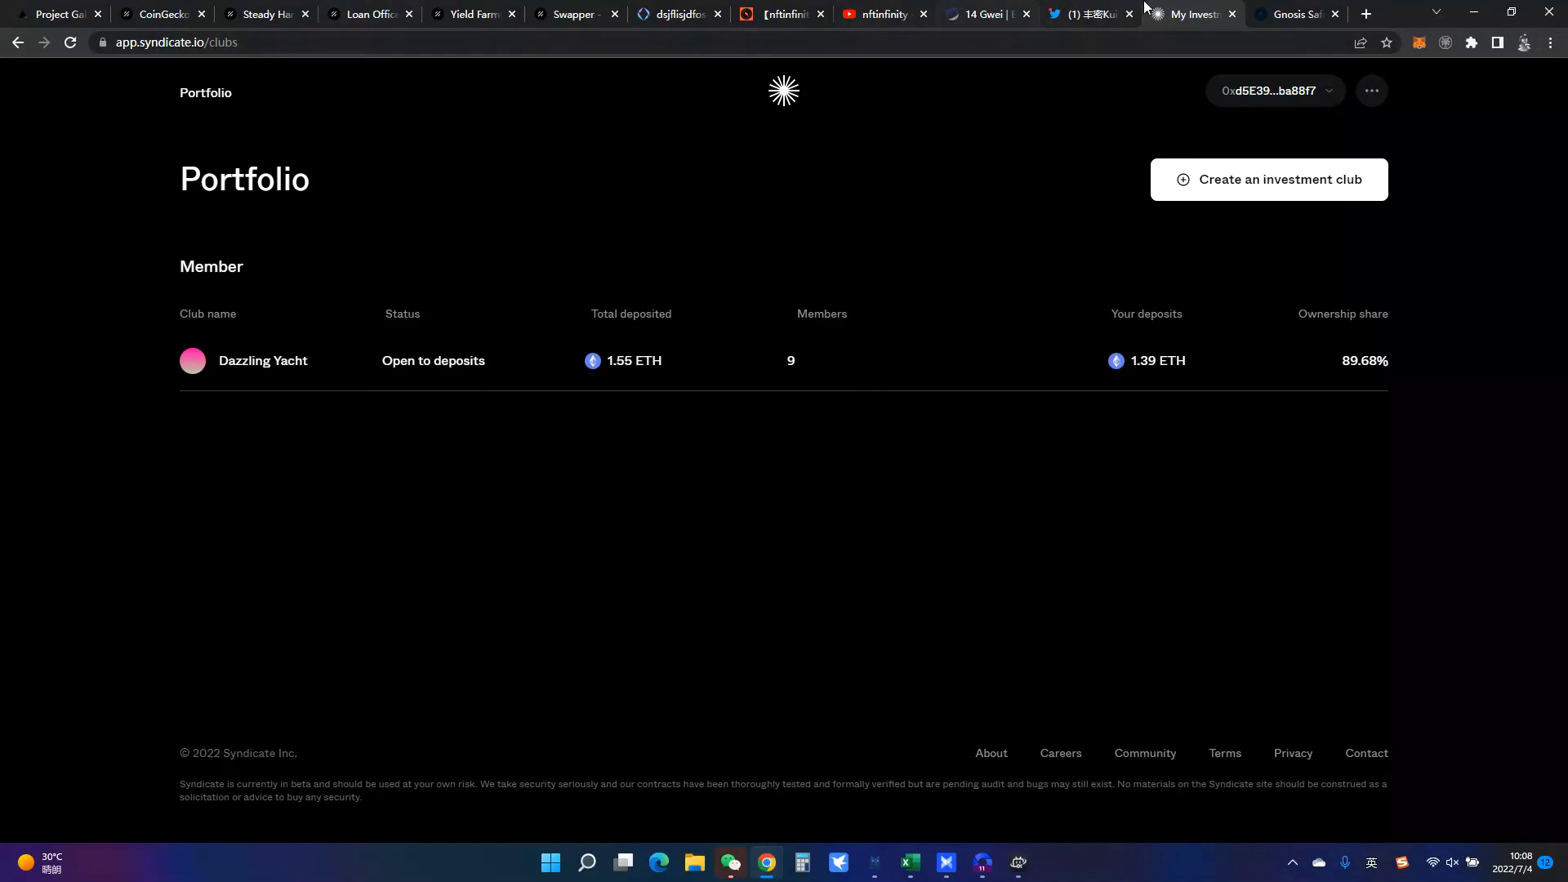
left_click(1095, 14)
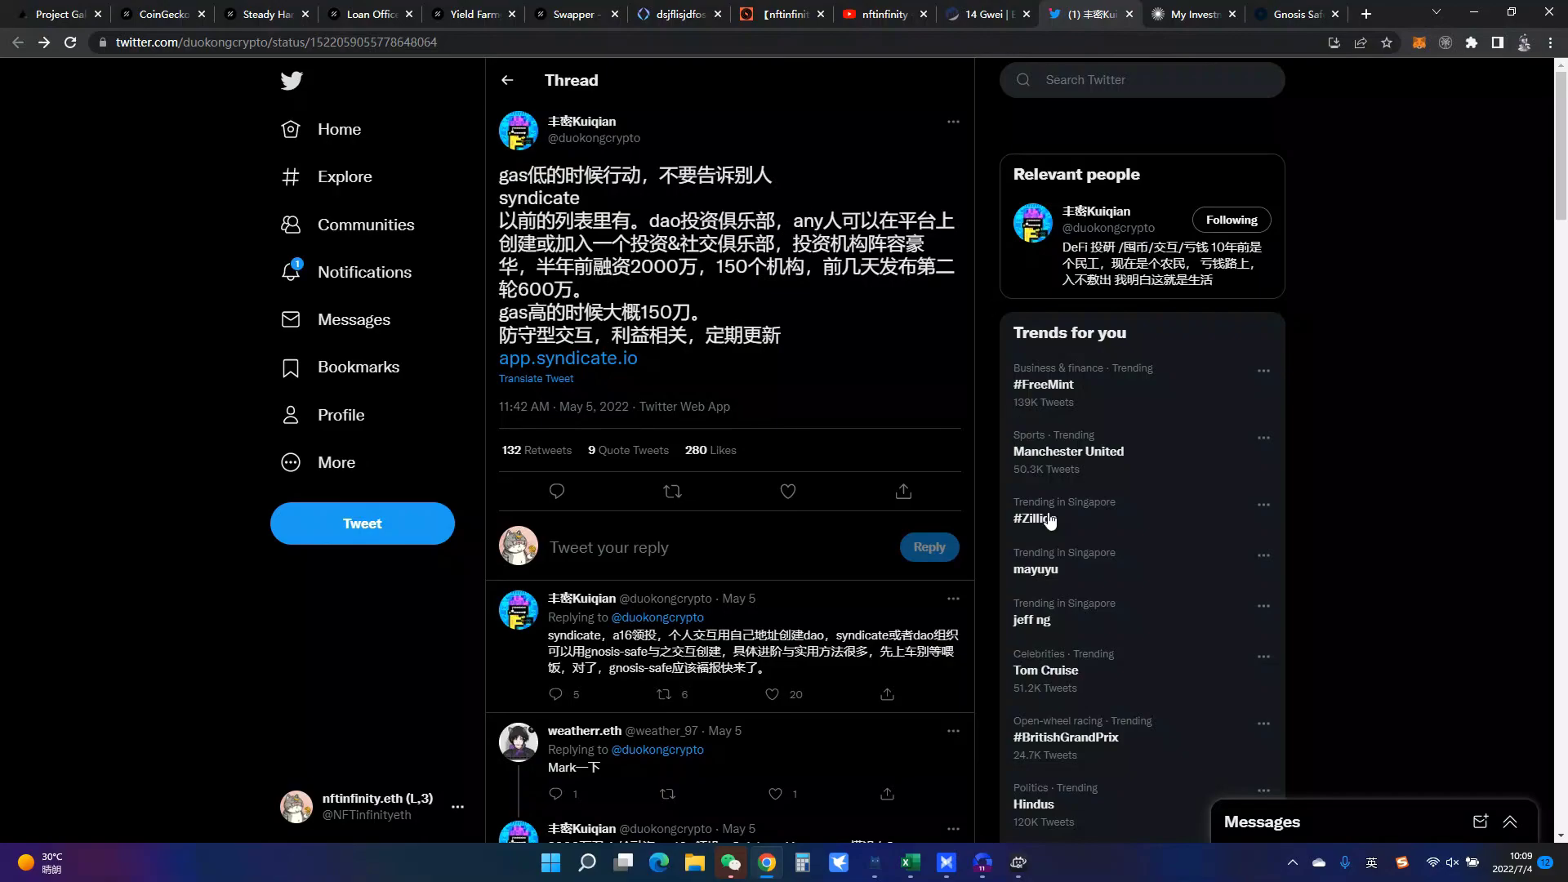
key("ctrl+Tab")
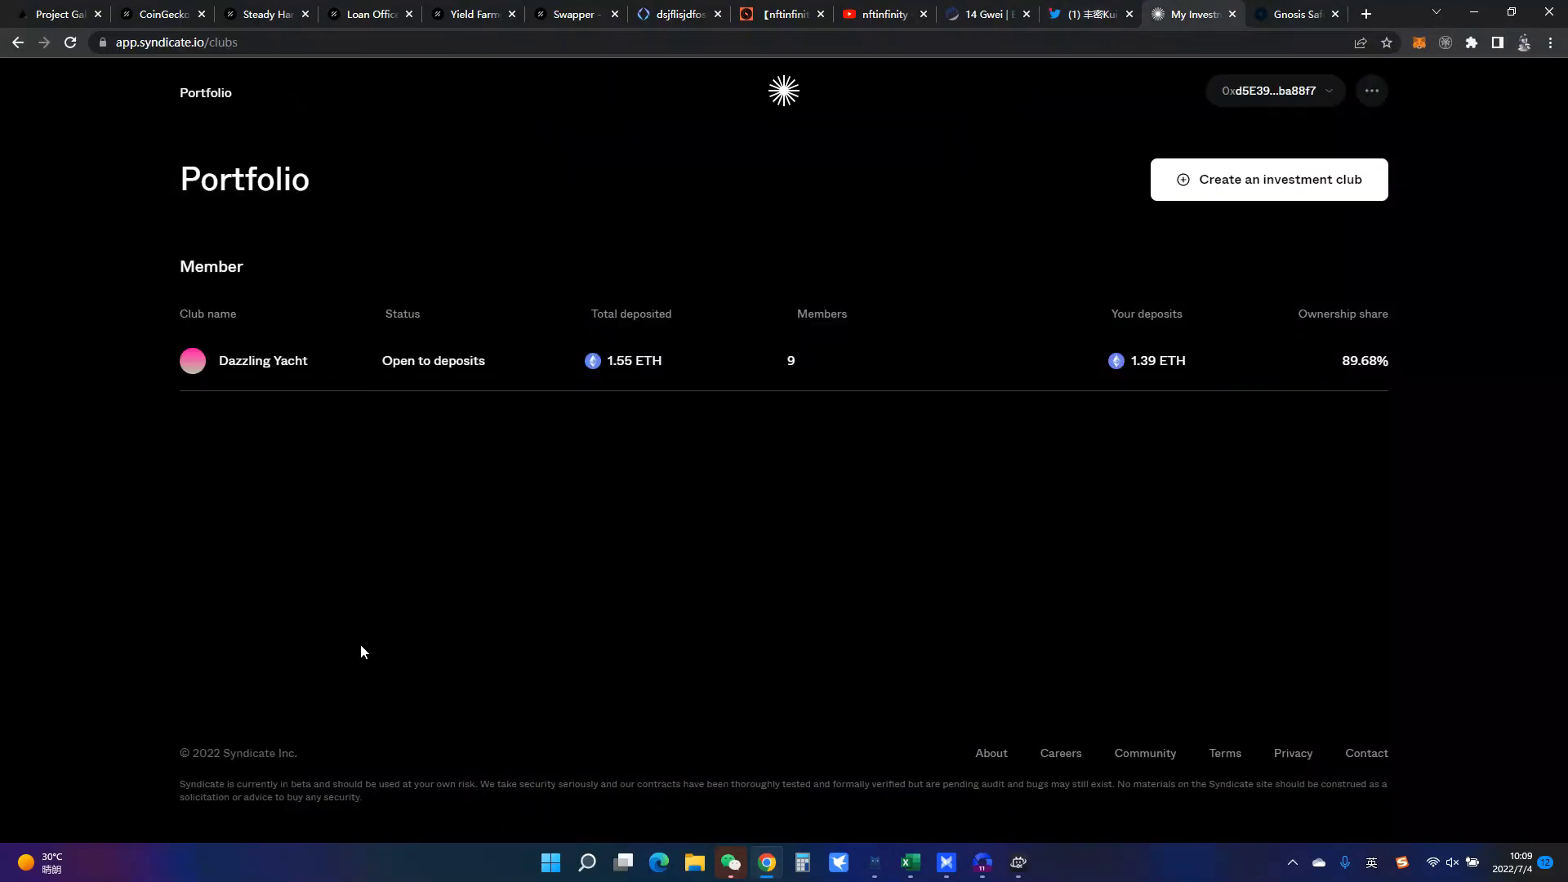
left_click(1098, 14)
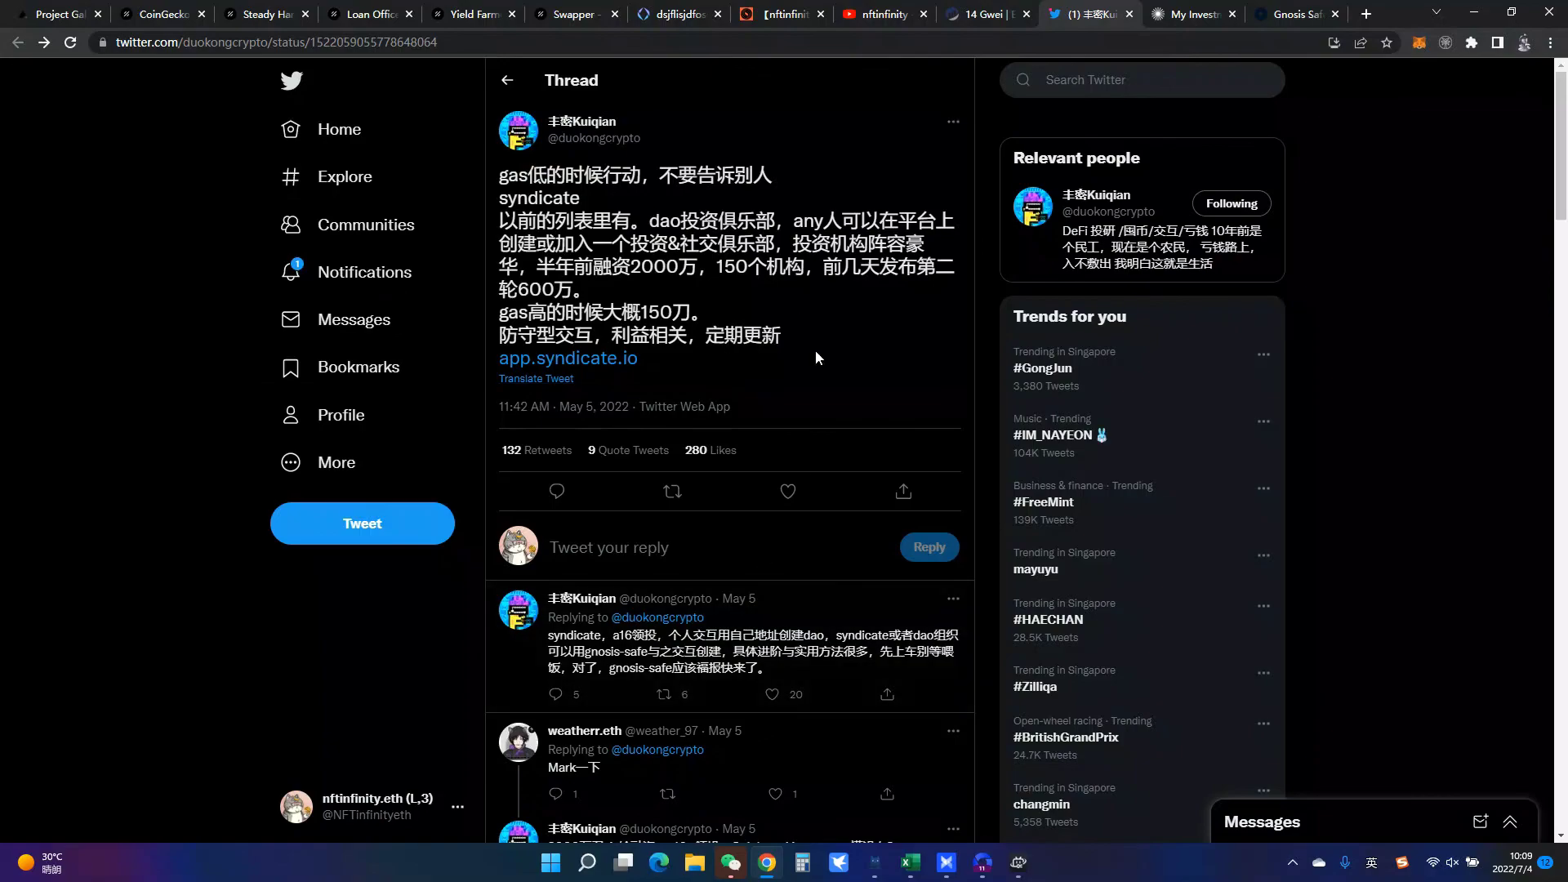
left_click(1212, 8)
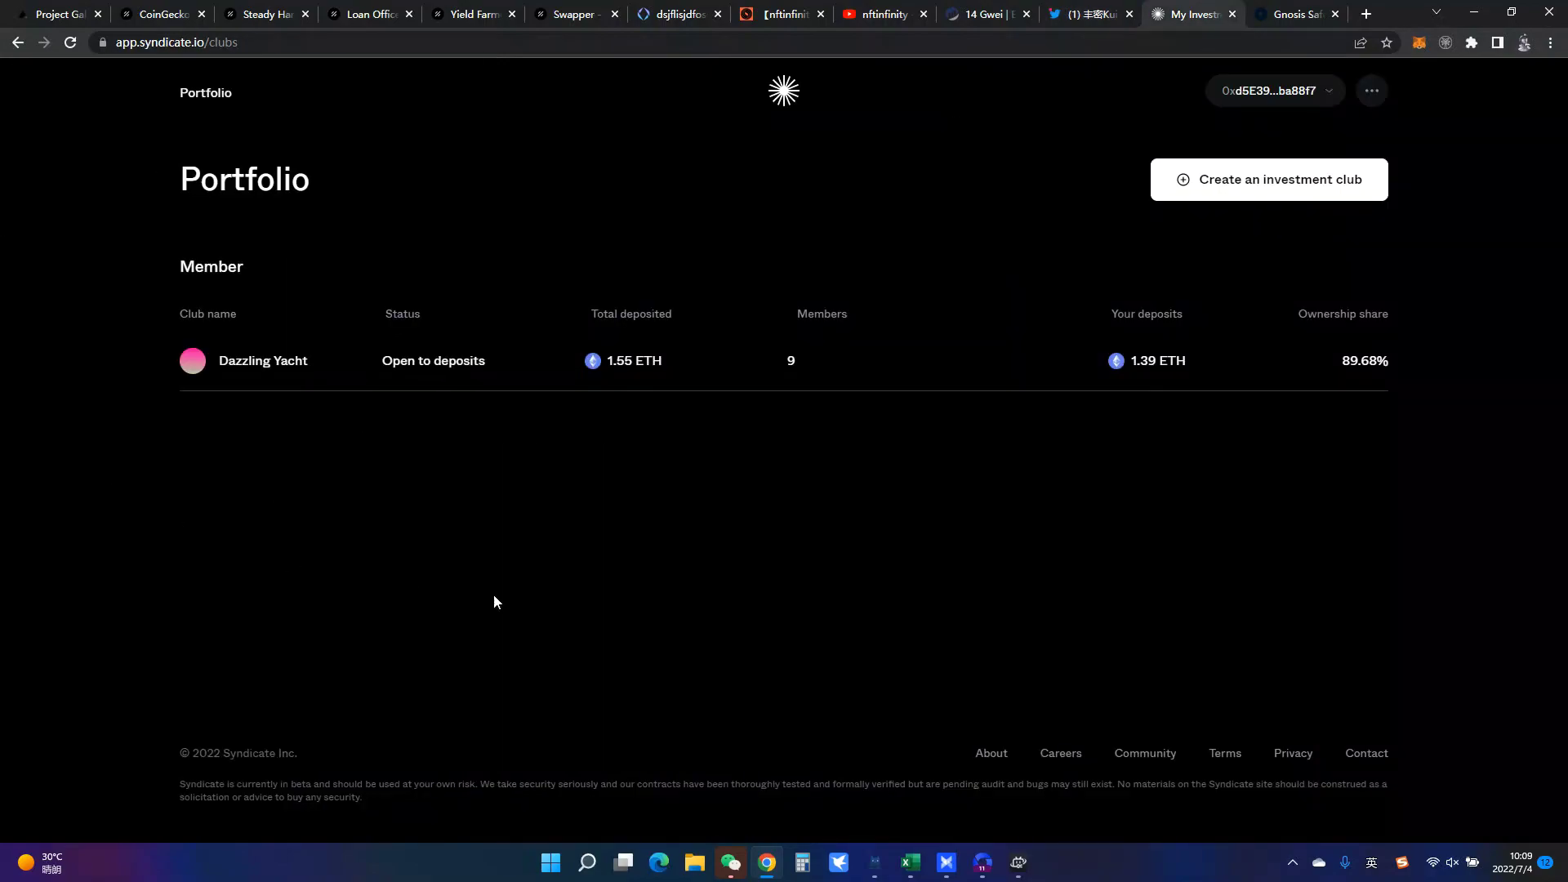